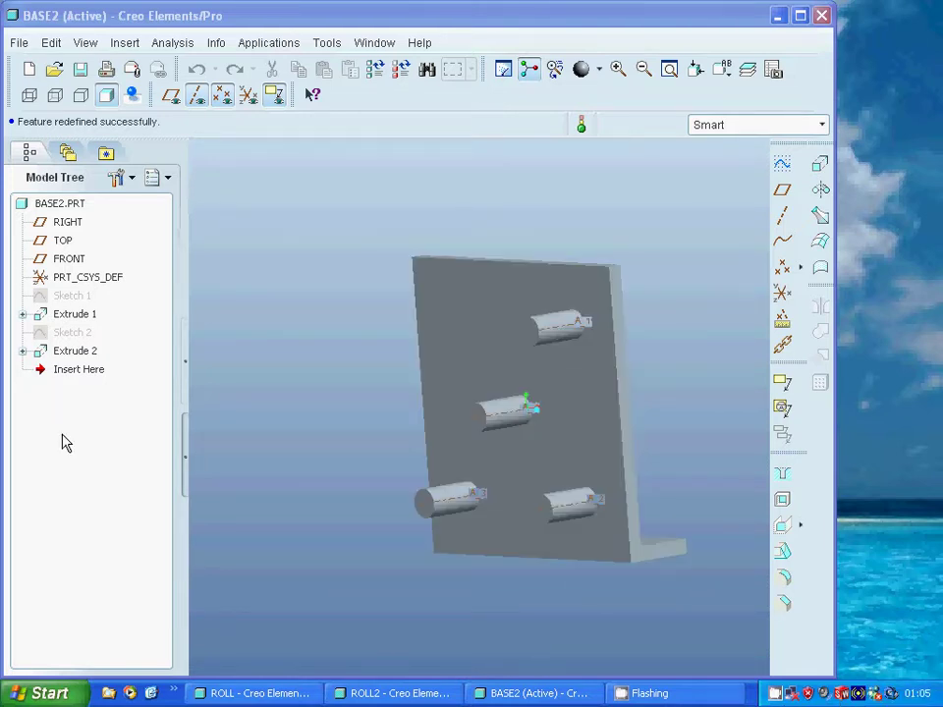
- Open the sketch inside Extrude 1 of BASE2 to examine its L-shaped profile and dimensions, then close it
{"action": "left_click", "coordinate": [22, 314]}
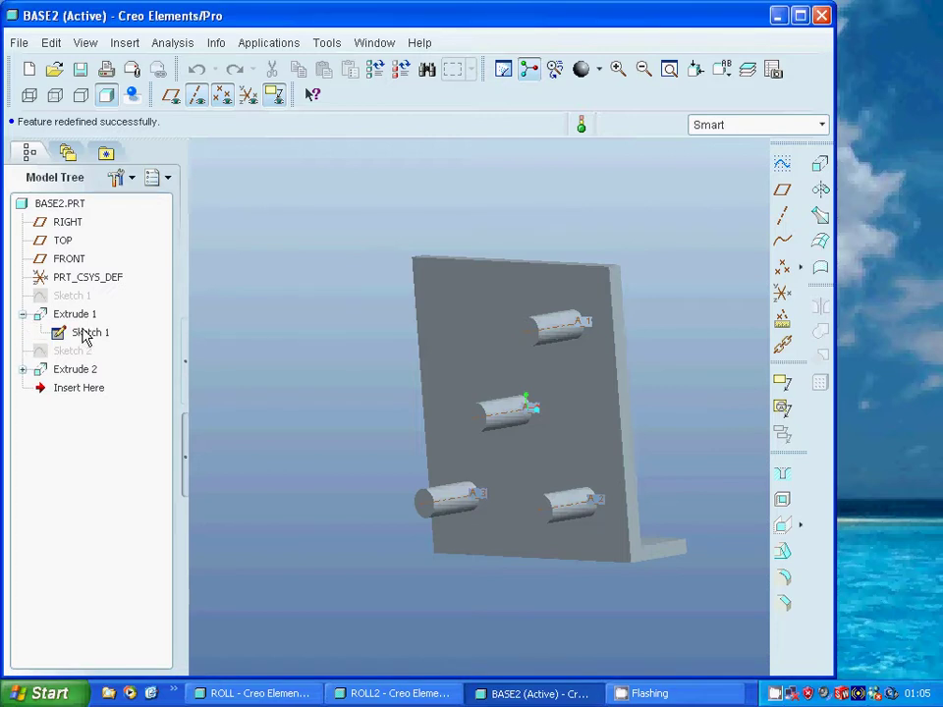
{"action": "right_click", "coordinate": [84, 333]}
{"action": "left_click", "coordinate": [121, 361]}
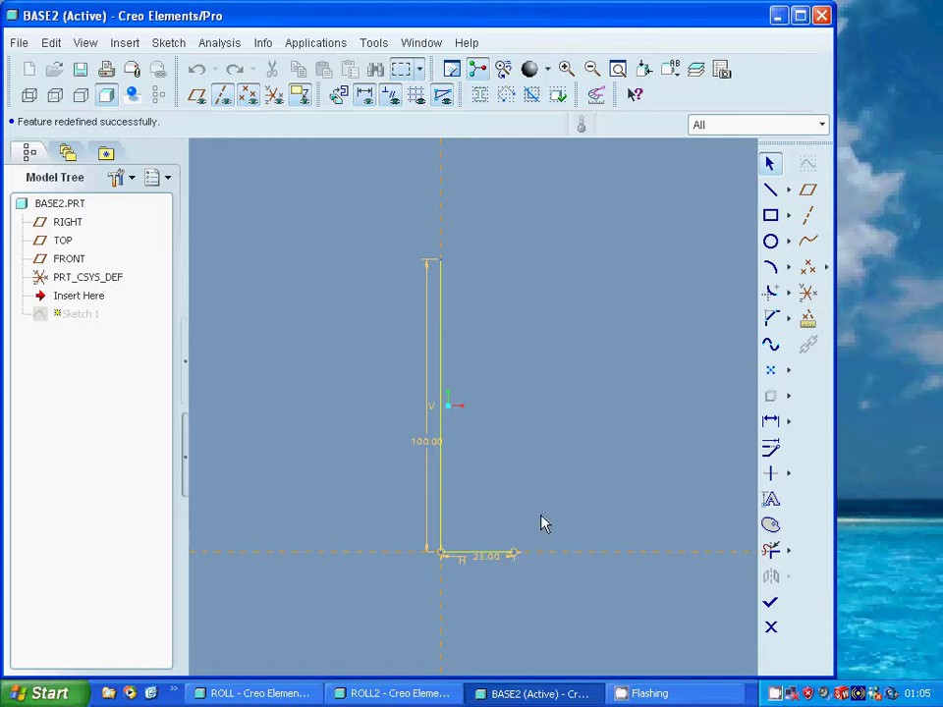
{"action": "left_click", "coordinate": [770, 602]}
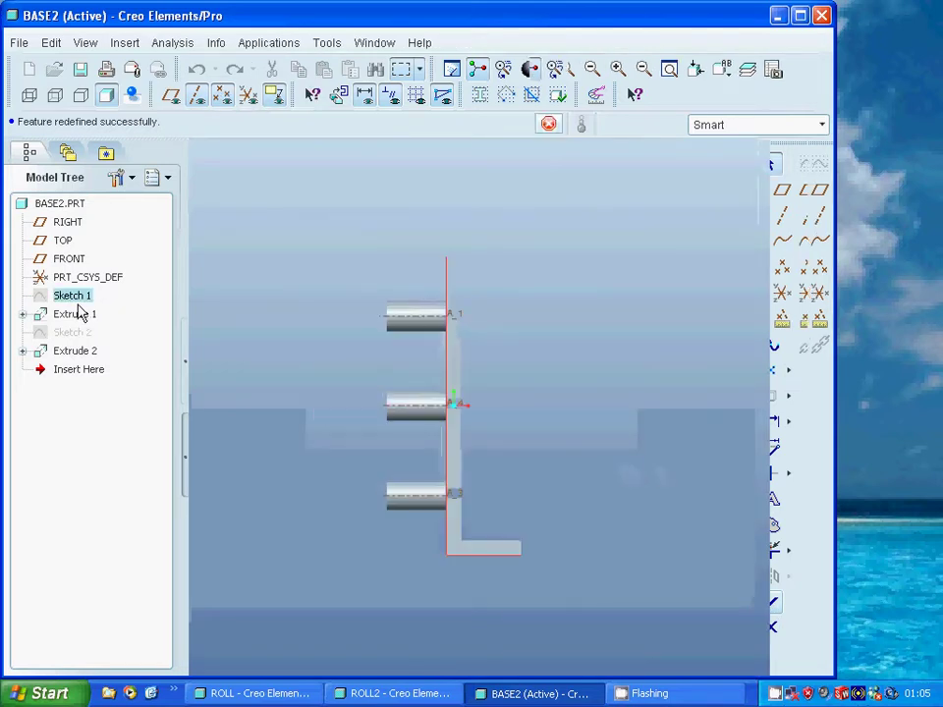
- Open the definition of Extrude 1 to examine the plate's depth and thickness settings, then accept it
{"action": "right_click", "coordinate": [66, 322]}
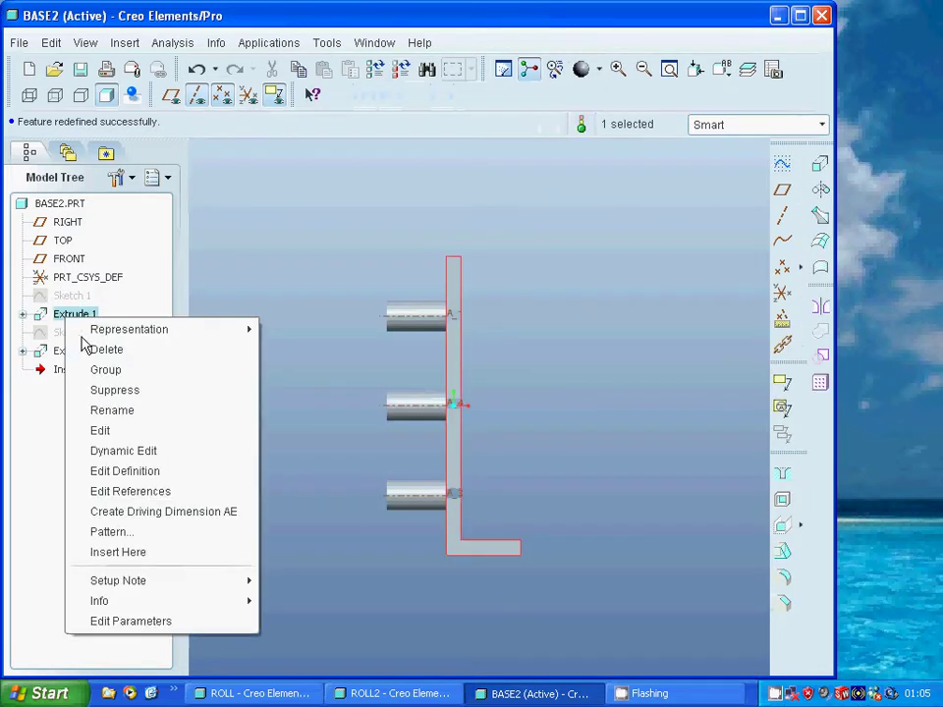
{"action": "left_click", "coordinate": [123, 471]}
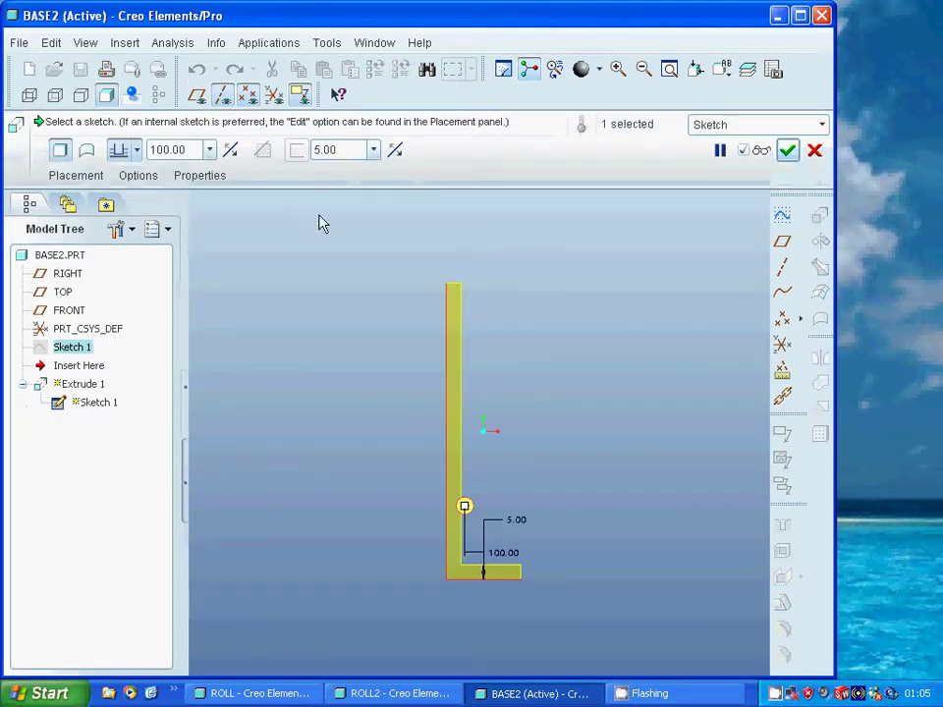
{"action": "left_click", "coordinate": [788, 151]}
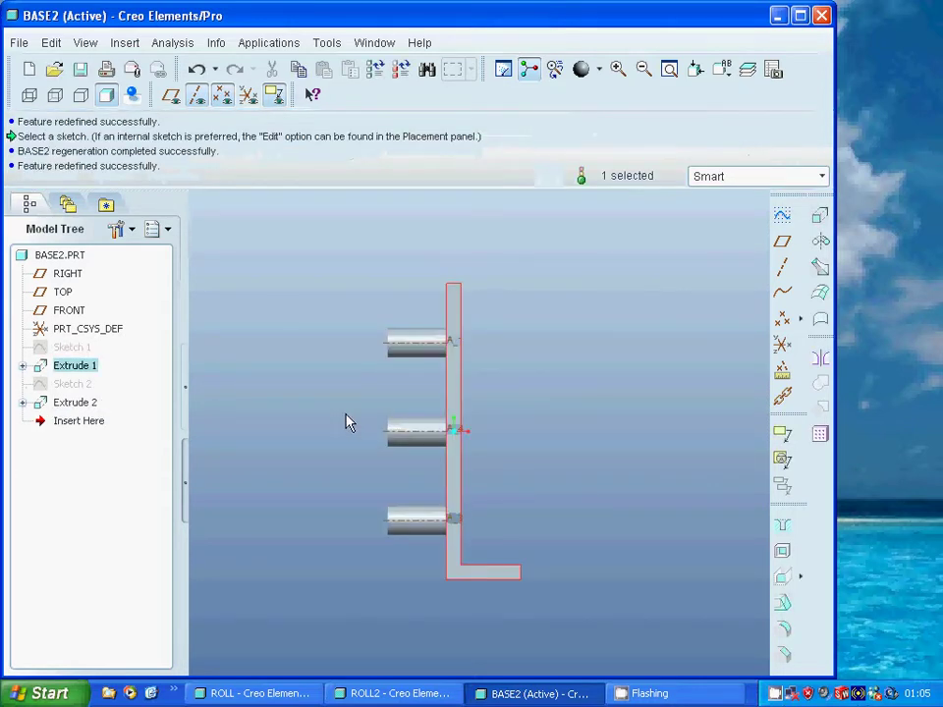
- Open the sketch inside Extrude 2 to examine the pin circles' diameters and positions, then close it
{"action": "middle_click_drag", "start_coordinate": [346, 423], "coordinate": [392, 427]}
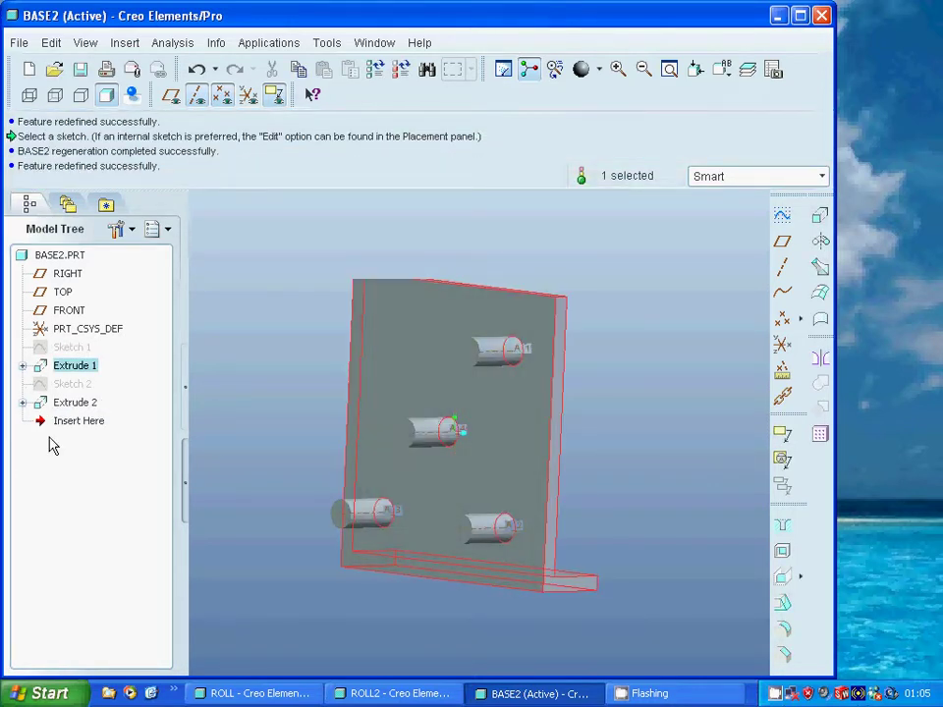
{"action": "left_click", "coordinate": [26, 401]}
{"action": "left_click", "coordinate": [76, 420]}
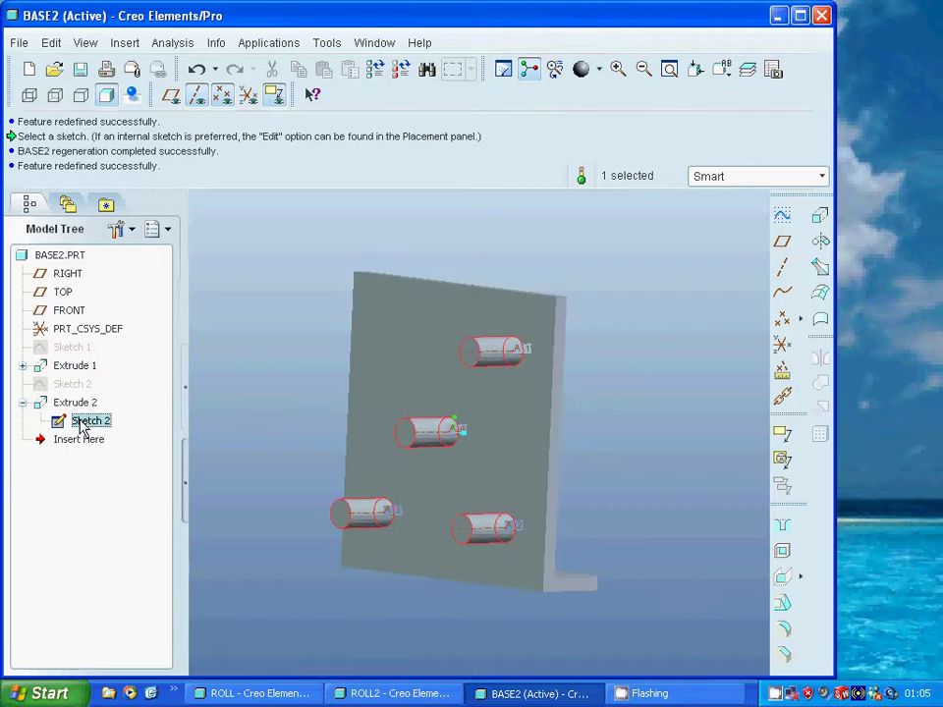
{"action": "right_click", "coordinate": [81, 423]}
{"action": "left_click", "coordinate": [142, 451]}
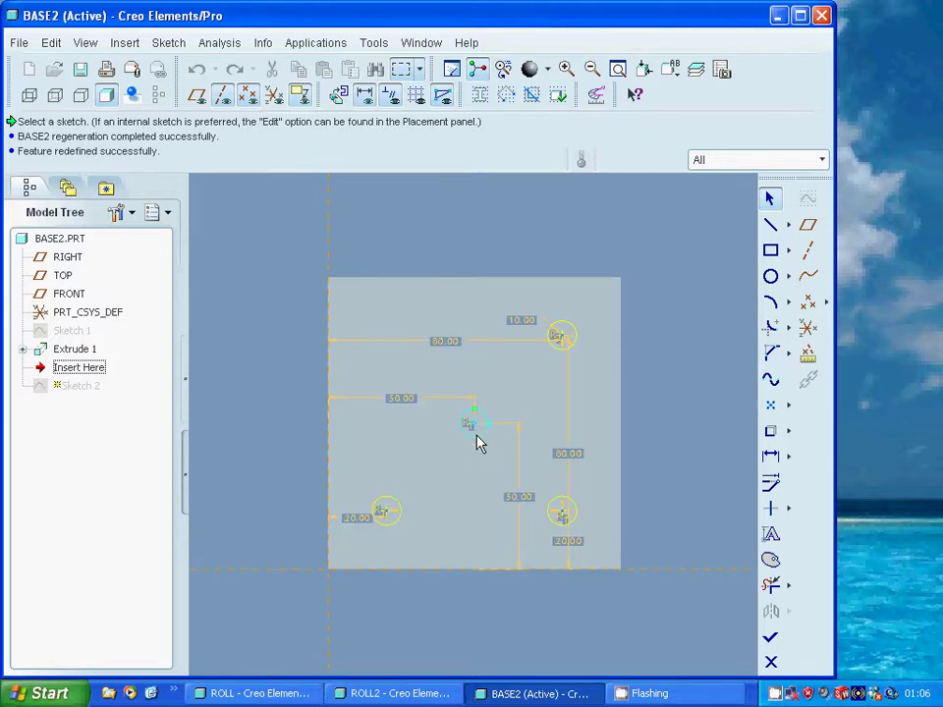
{"action": "left_click", "coordinate": [770, 636]}
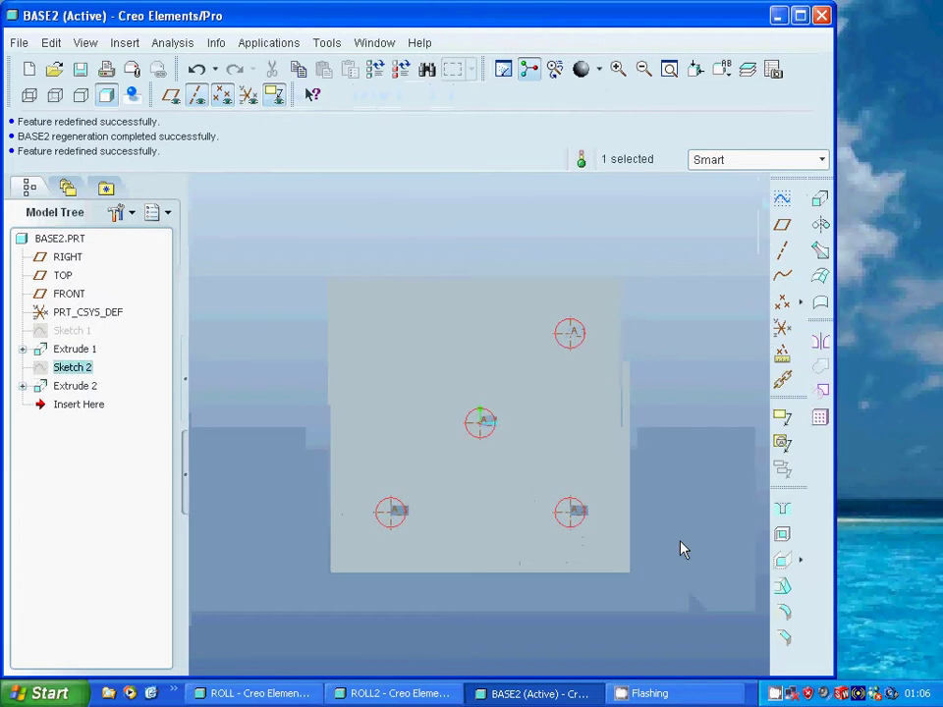
{"action": "mouse_move", "coordinate": [673, 522]}
{"action": "middle_mouse_down"}
{"action": "mouse_move", "coordinate": [640, 550]}
{"action": "mouse_move", "coordinate": [491, 555]}
{"action": "middle_mouse_up"}
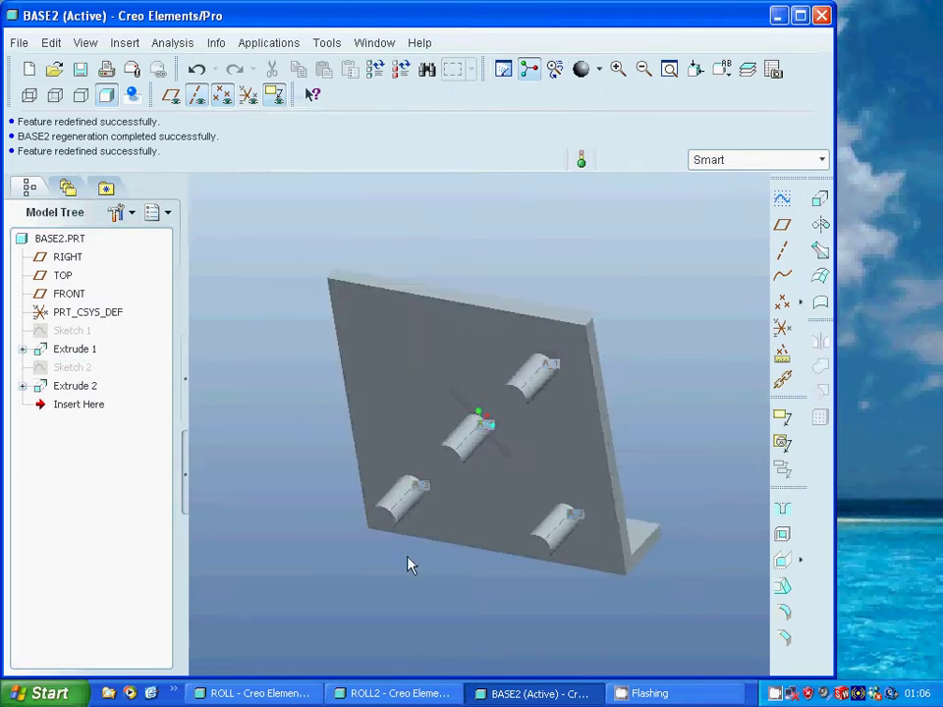
- Switch to the ROLL.PRT window and examine the grooved profile dimensions in the sketch inside Revolve 1
{"action": "left_click", "coordinate": [373, 46]}
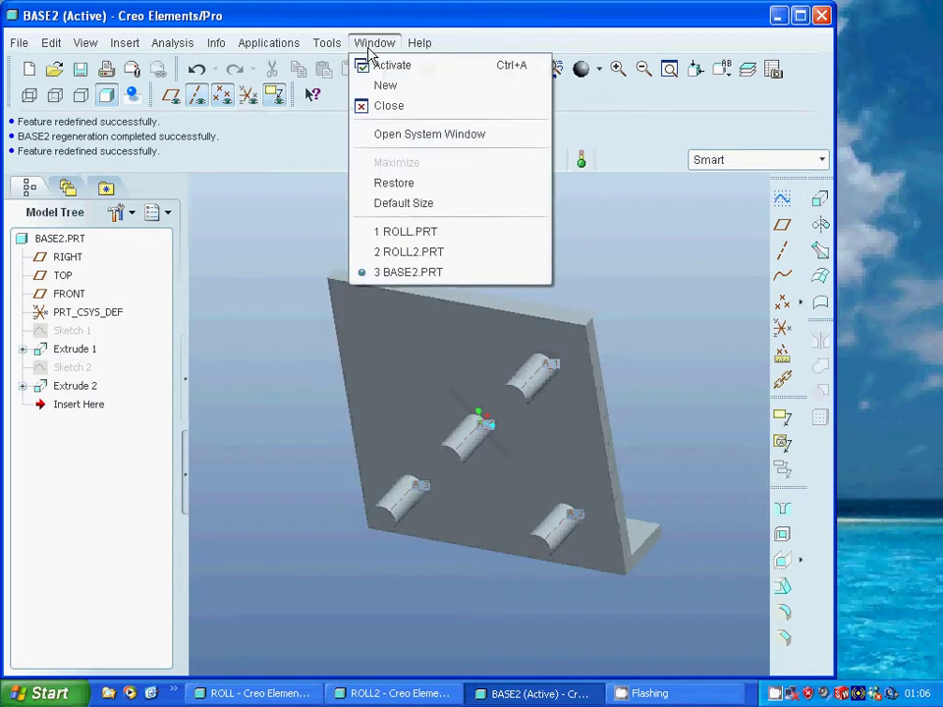
{"action": "left_click", "coordinate": [399, 233]}
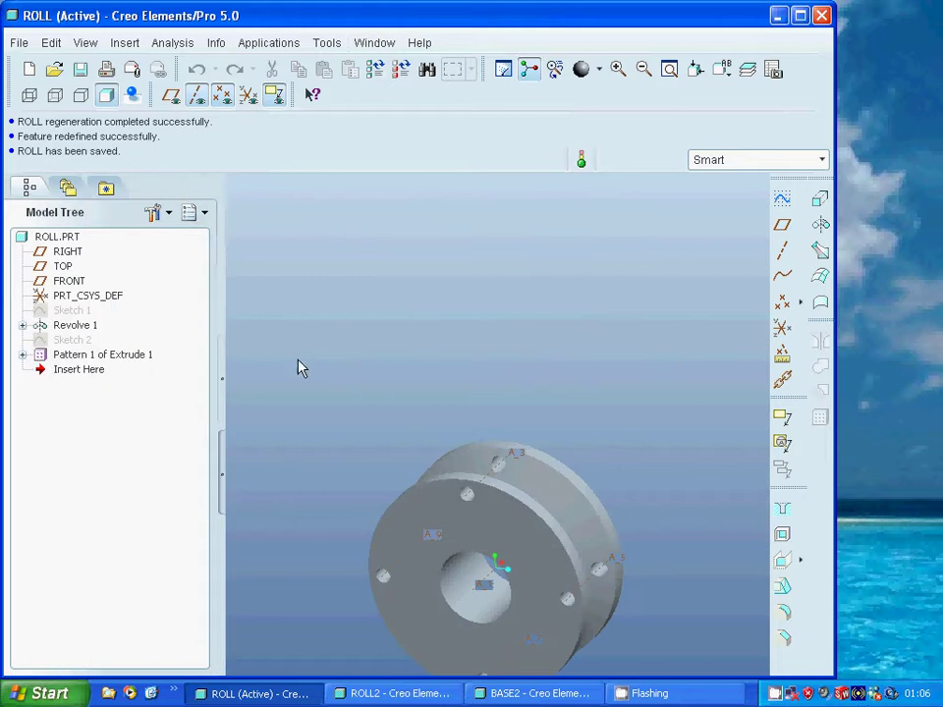
{"action": "left_click", "coordinate": [22, 325]}
{"action": "left_click", "coordinate": [84, 340]}
{"action": "right_click", "coordinate": [84, 342]}
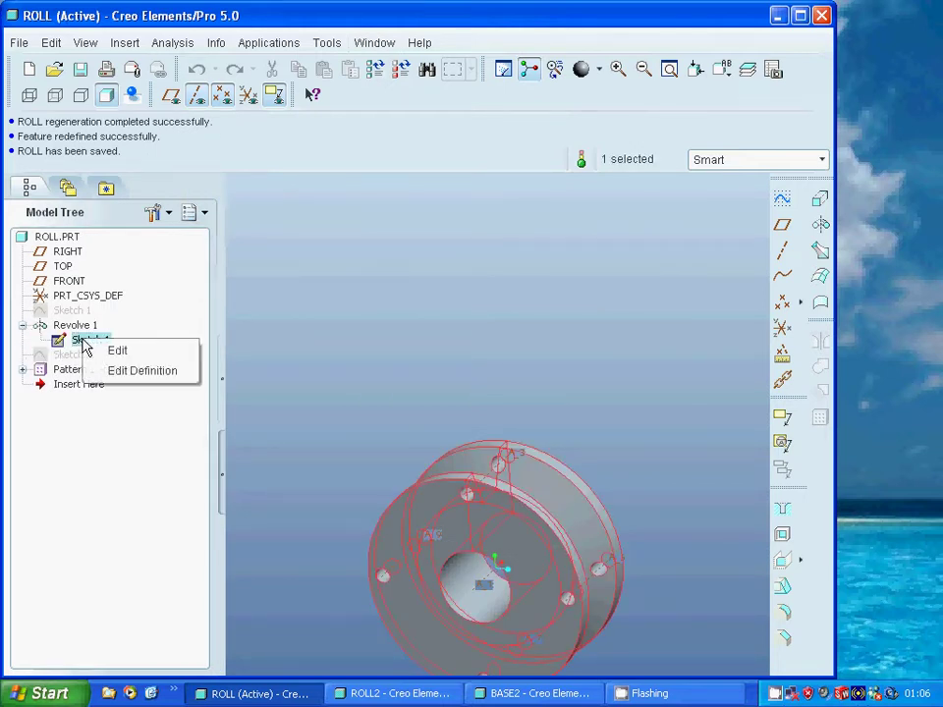
{"action": "left_click", "coordinate": [122, 370]}
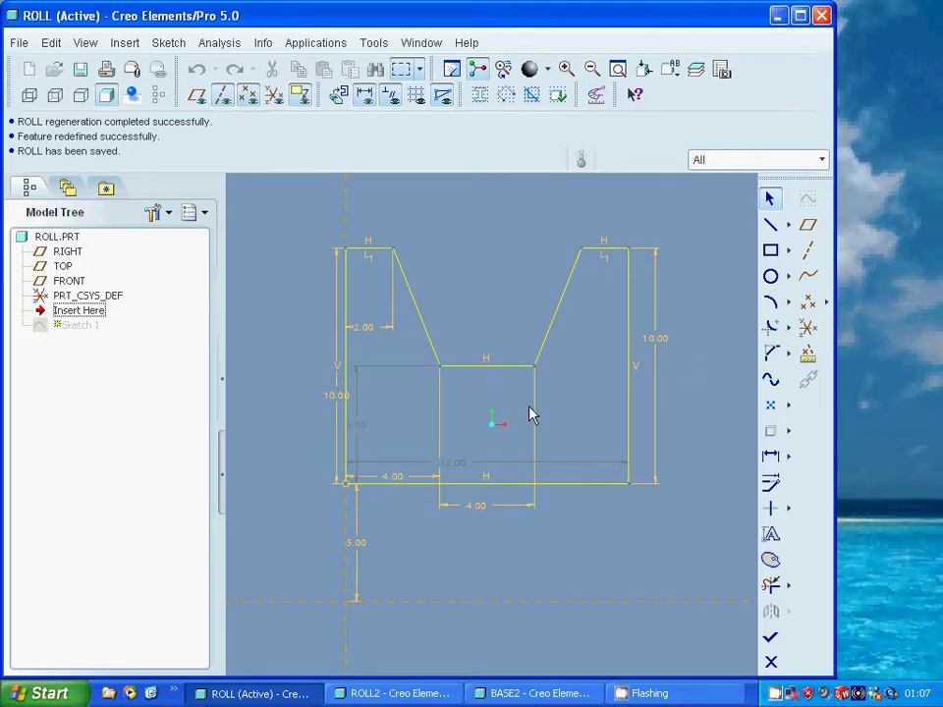
{"action": "left_click", "coordinate": [767, 638]}
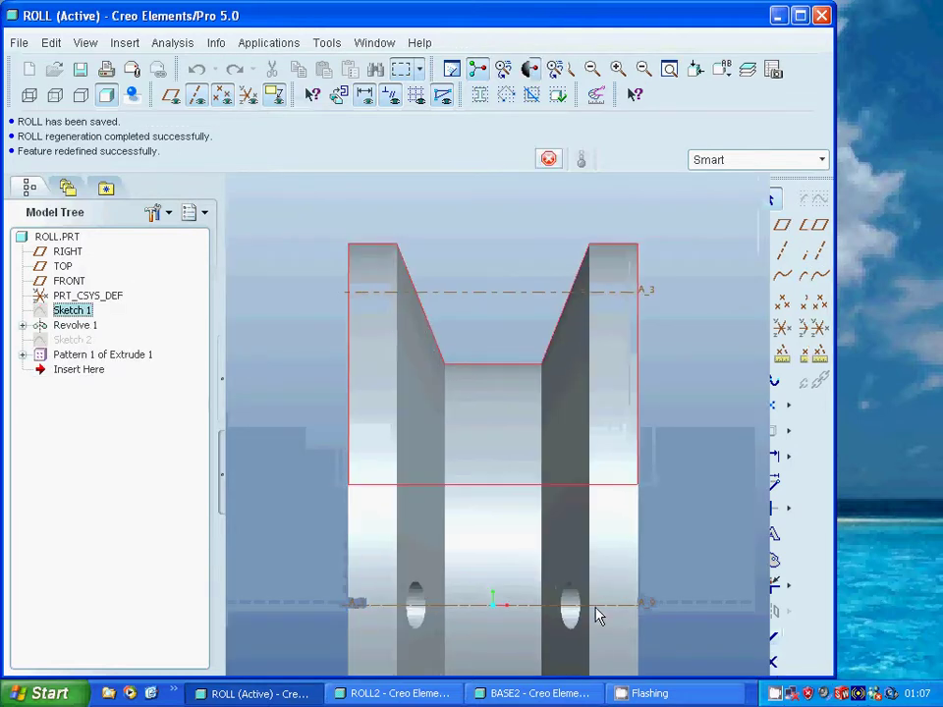
- Examine the definition of Revolve 1 in ROLL with datum points hidden and coordinate systems displayed, then exit without changes
{"action": "left_click", "coordinate": [71, 326]}
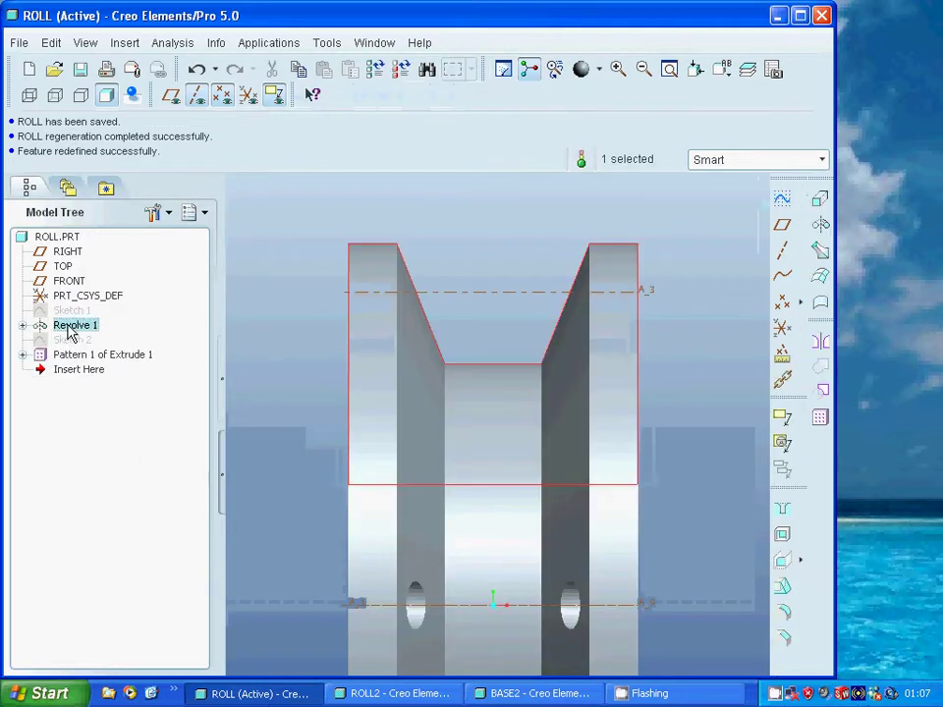
{"action": "right_click", "coordinate": [70, 326]}
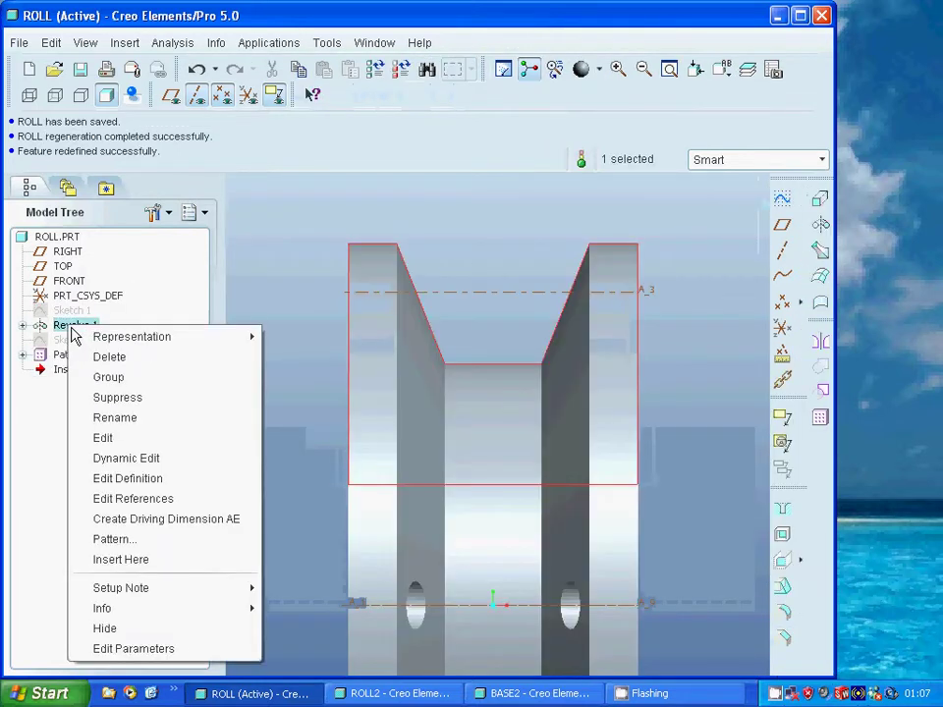
{"action": "left_click", "coordinate": [80, 479]}
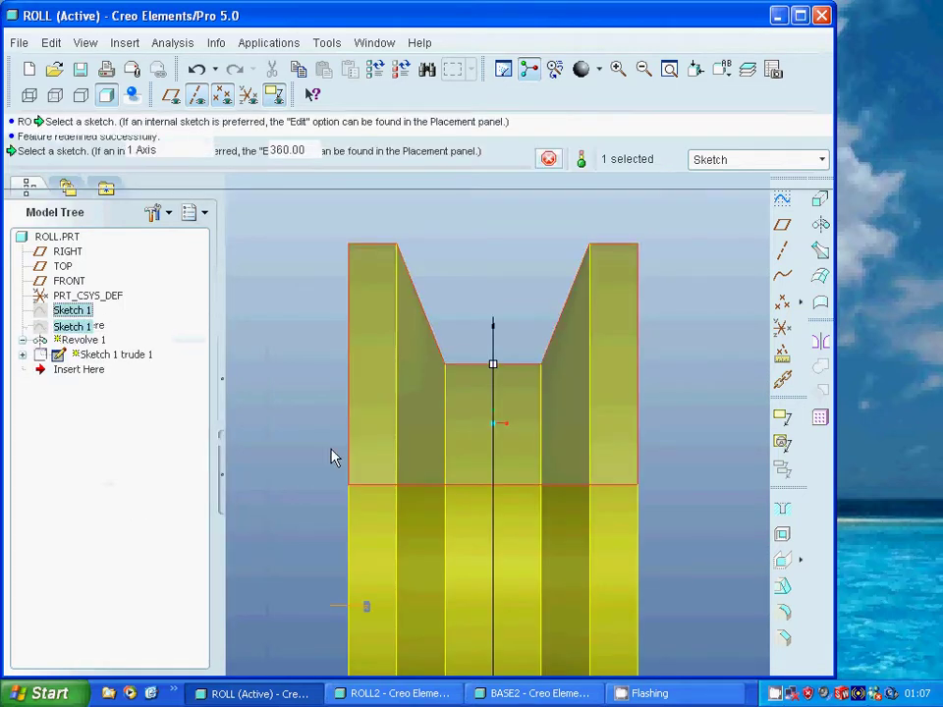
{"action": "mouse_move", "coordinate": [330, 455]}
{"action": "middle_mouse_down"}
{"action": "mouse_move", "coordinate": [373, 432]}
{"action": "mouse_move", "coordinate": [342, 371]}
{"action": "middle_mouse_up"}
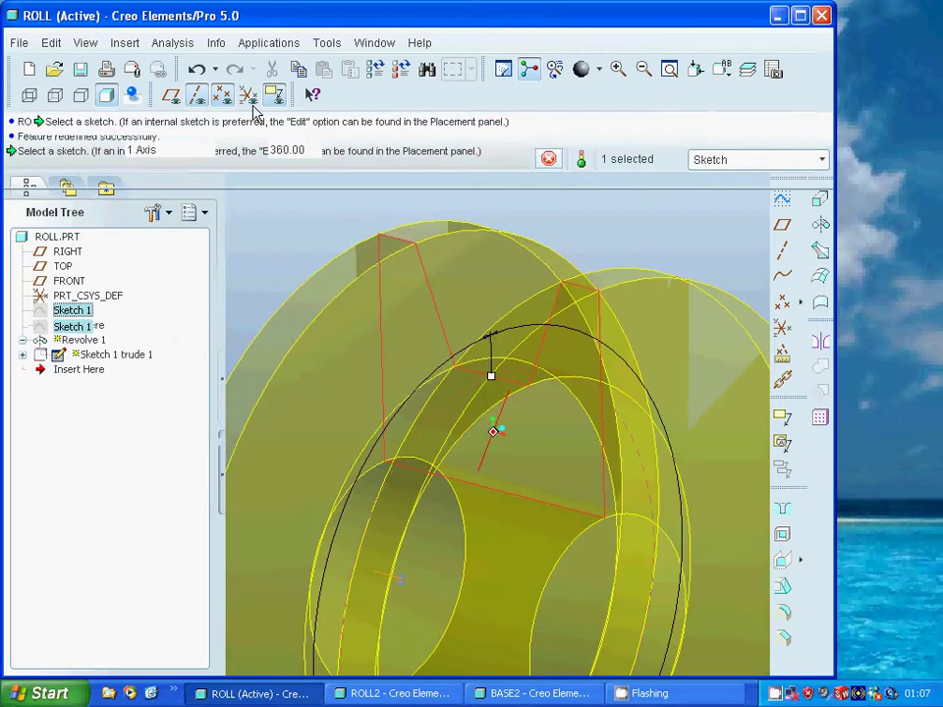
{"action": "left_click", "coordinate": [669, 69]}
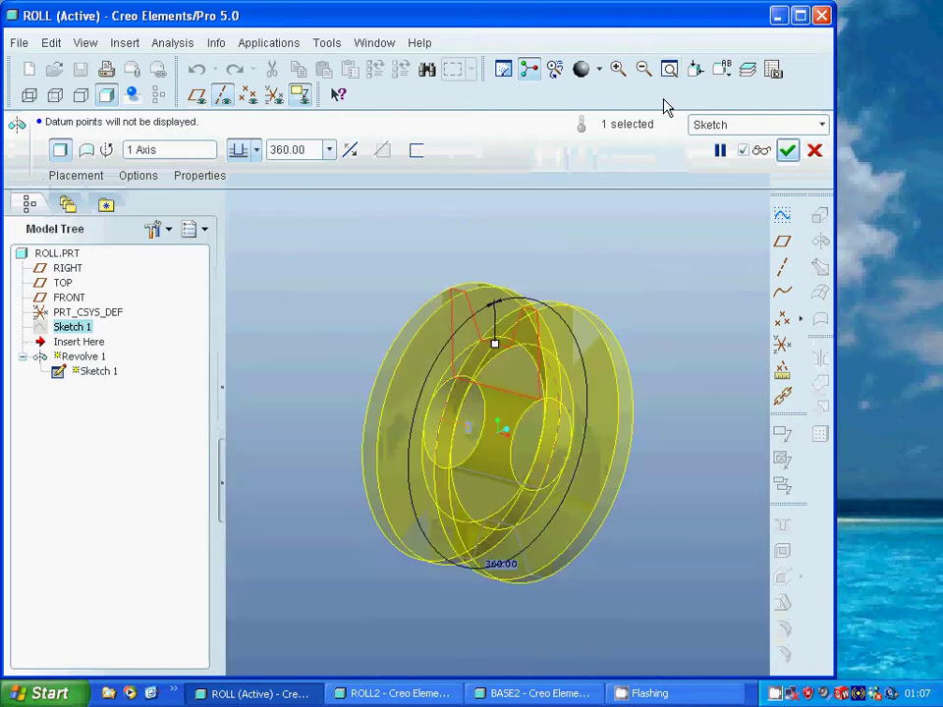
{"action": "left_click", "coordinate": [274, 95]}
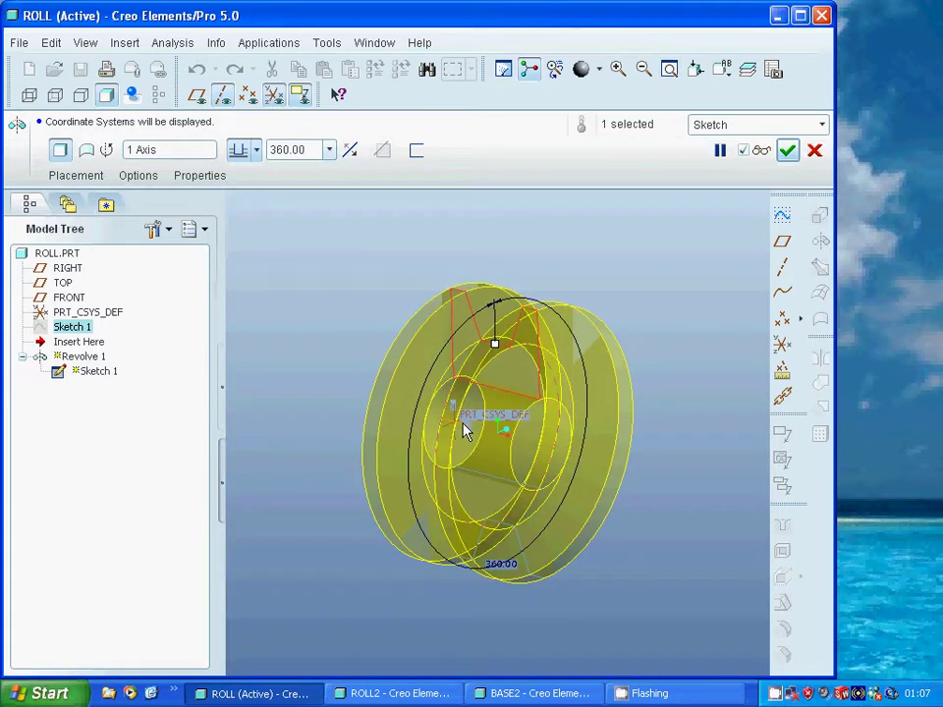
{"action": "middle_click_drag", "start_coordinate": [304, 414], "coordinate": [397, 440]}
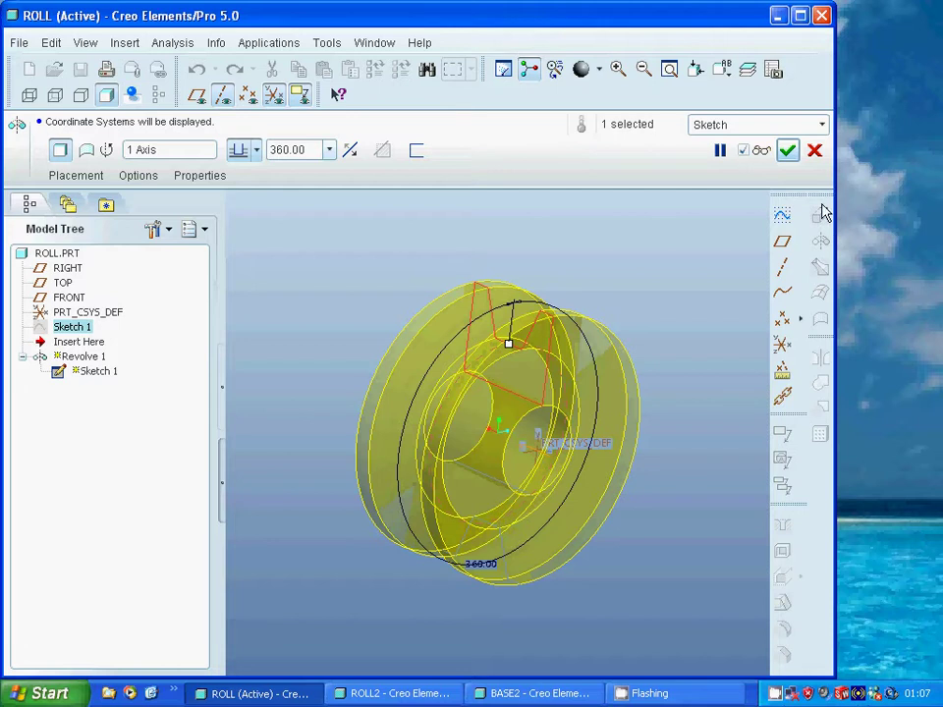
{"action": "left_click", "coordinate": [813, 151]}
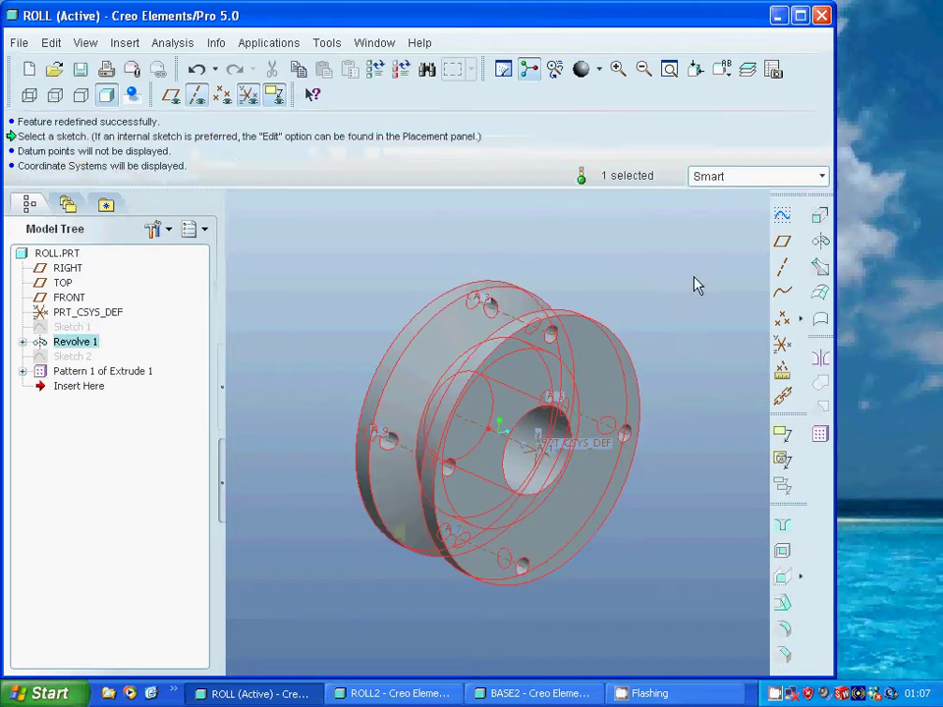
{"action": "left_click", "coordinate": [285, 354]}
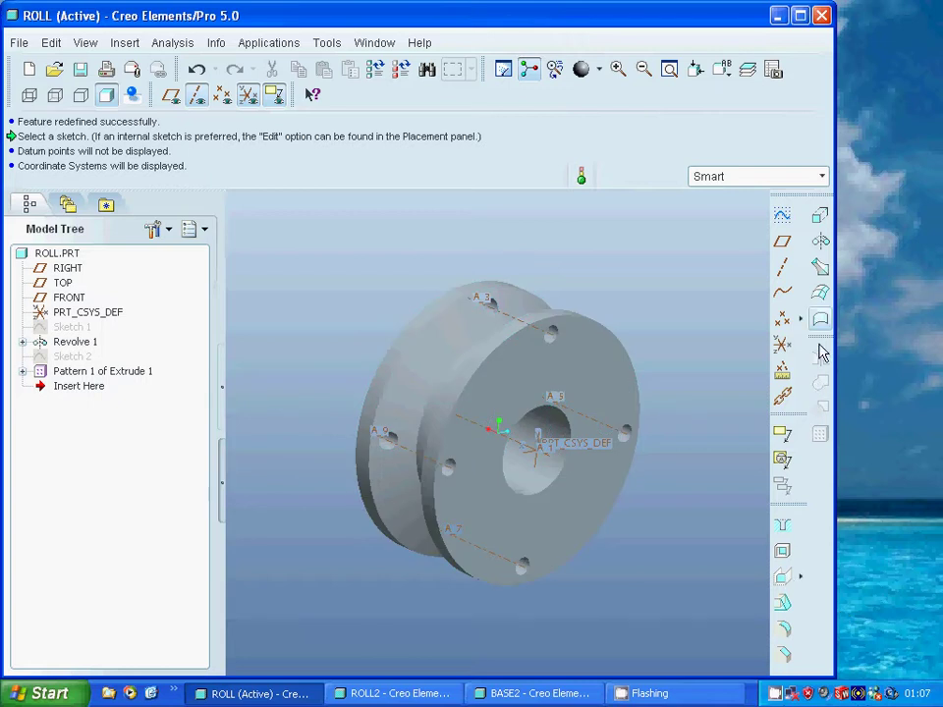
- Switch to the ROLL2.PRT window and examine the grooved profile dimensions in the sketch inside Revolve 1
{"action": "left_click", "coordinate": [374, 43]}
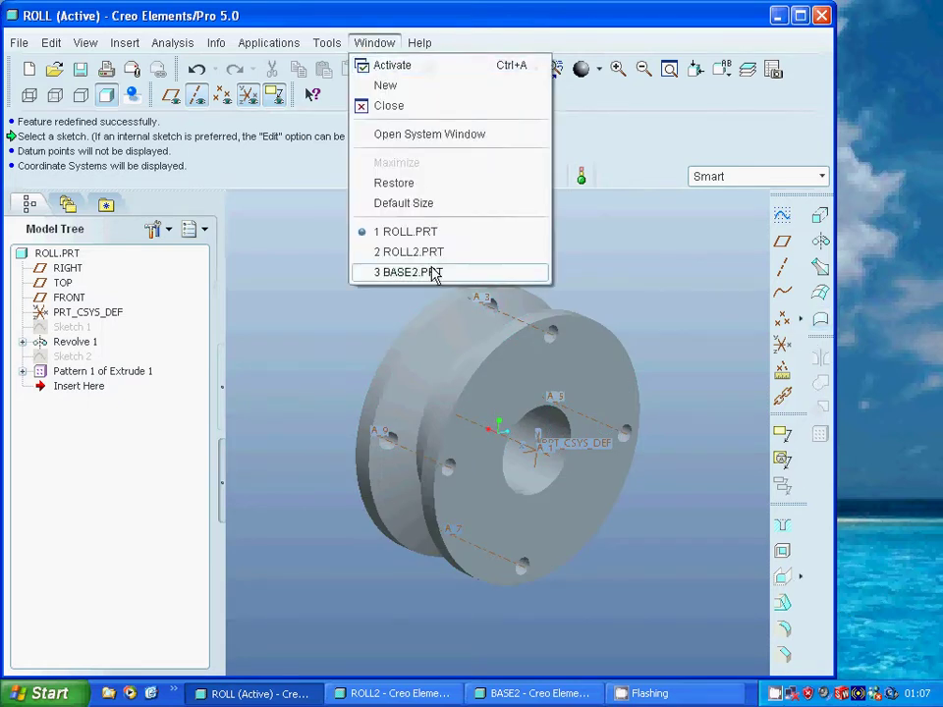
{"action": "left_click", "coordinate": [398, 252]}
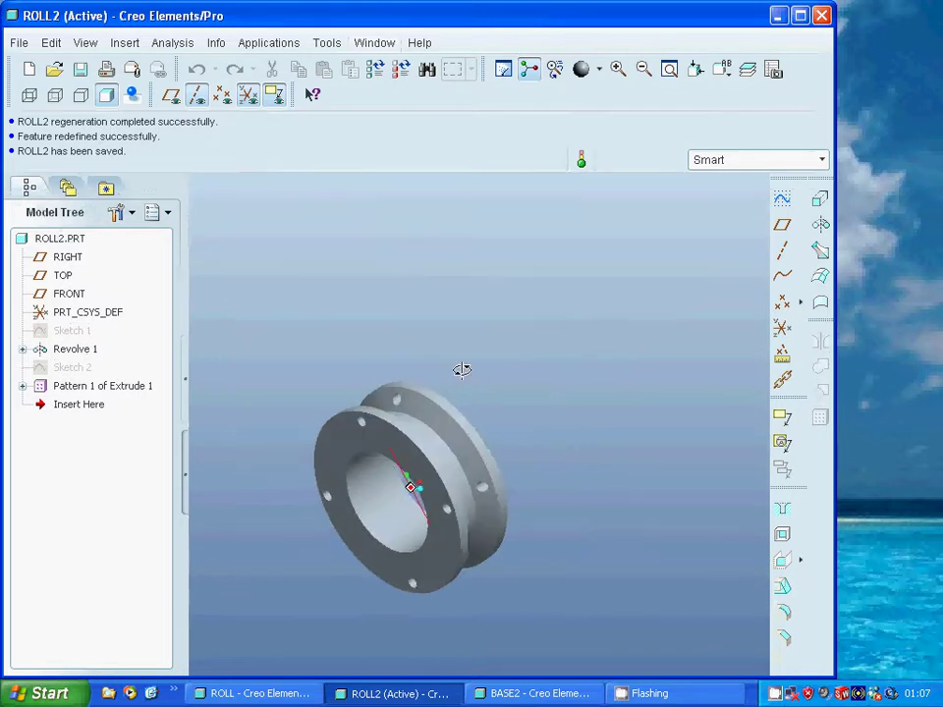
{"action": "left_click", "coordinate": [22, 349]}
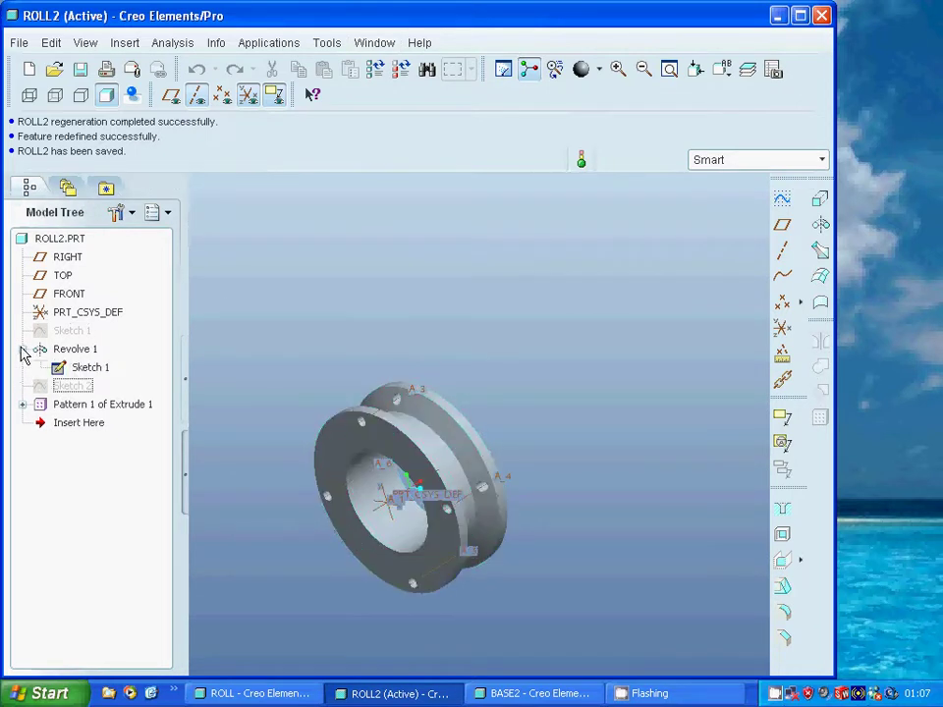
{"action": "left_click", "coordinate": [78, 369]}
{"action": "right_click", "coordinate": [78, 372]}
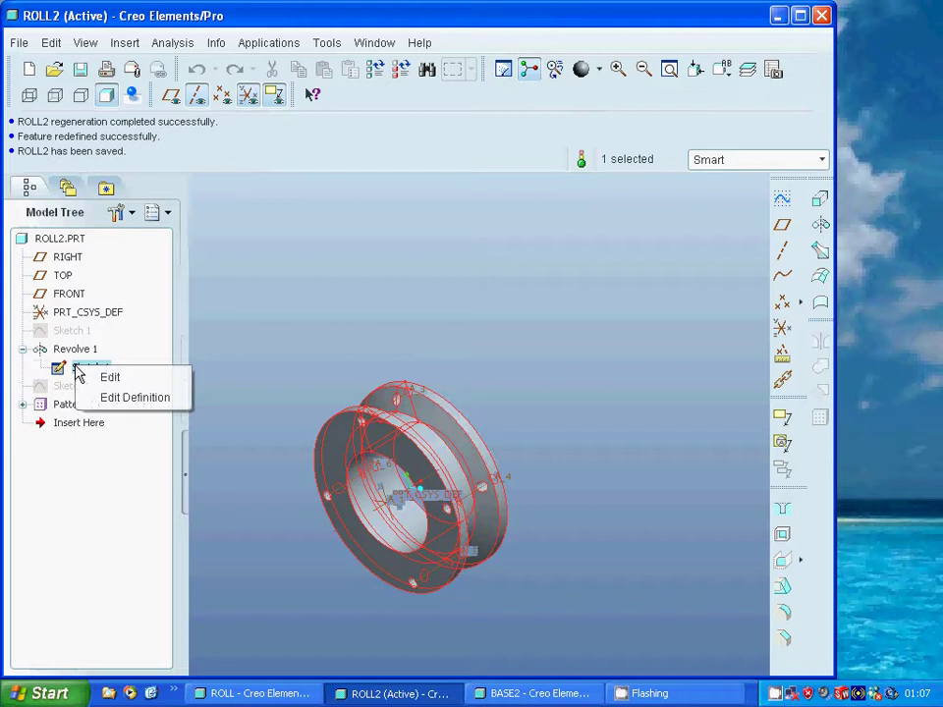
{"action": "left_click", "coordinate": [145, 395]}
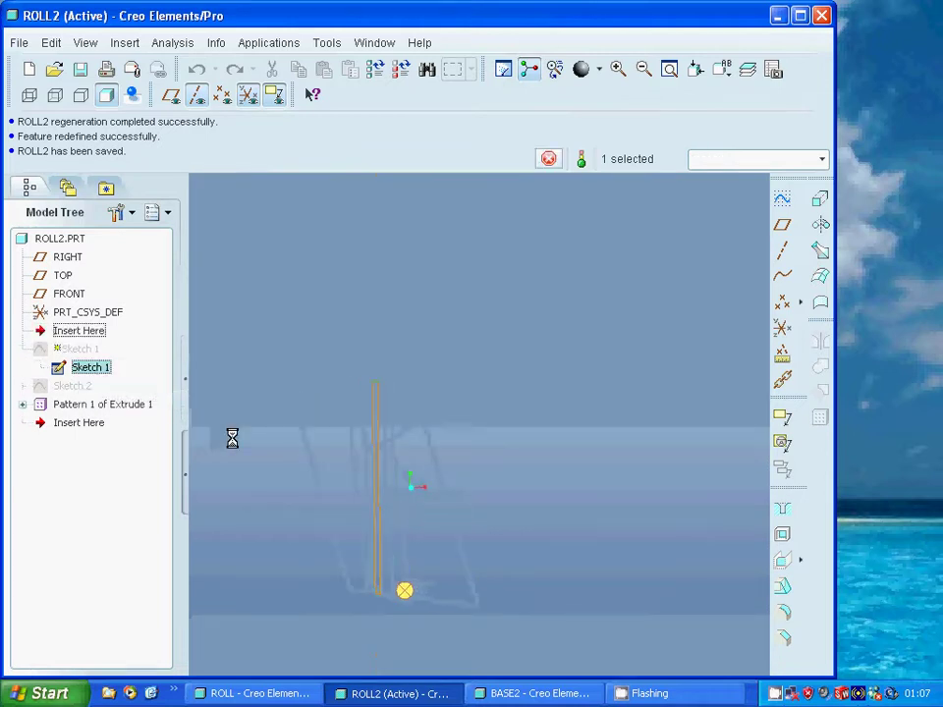
{"action": "left_click", "coordinate": [671, 70]}
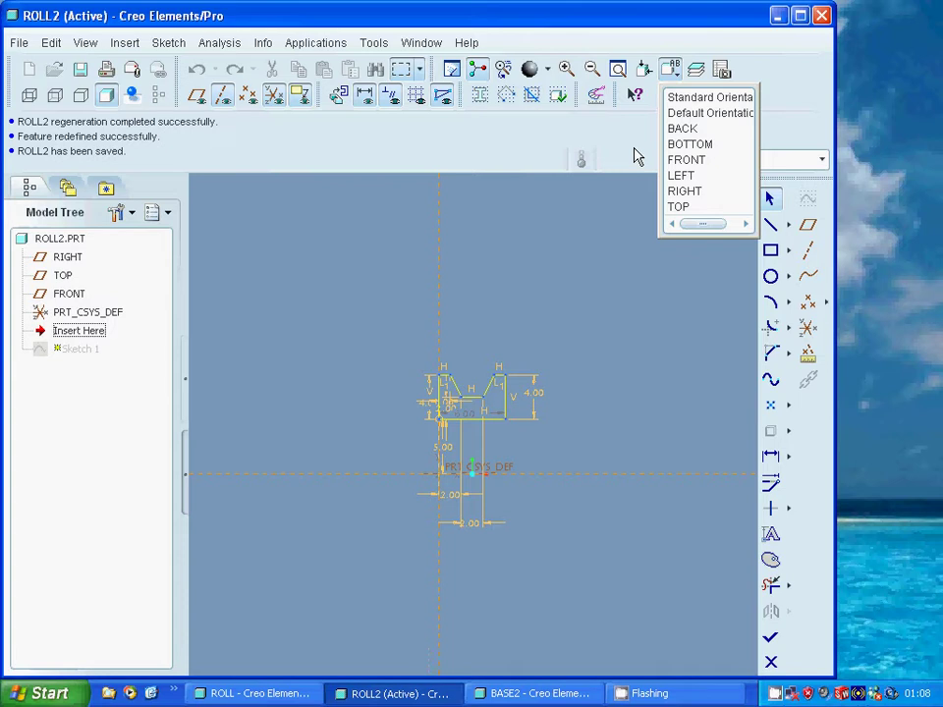
{"action": "left_click", "coordinate": [617, 71]}
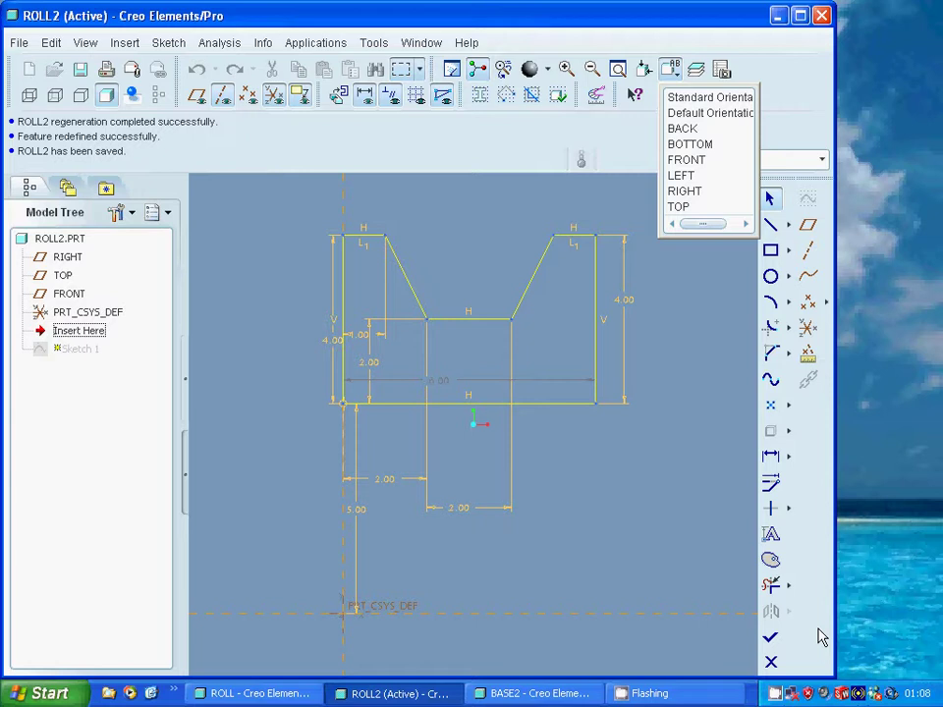
{"action": "left_click", "coordinate": [770, 639]}
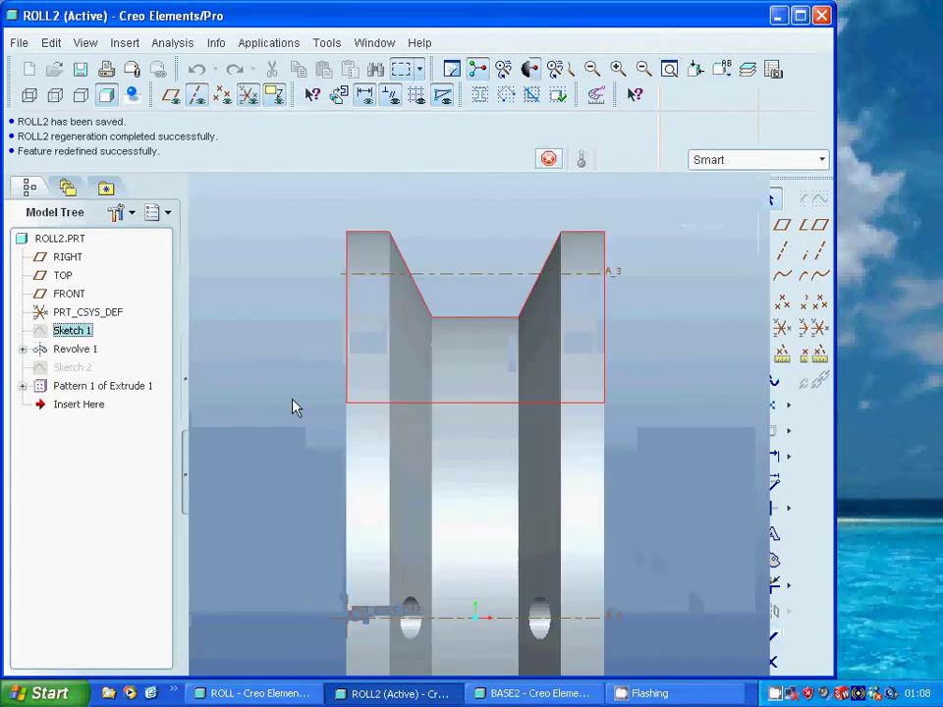
- Examine the definition of Revolve 1 in ROLL2, close it, and view the whole grooved roll in 3D with nothing selected
{"action": "right_click", "coordinate": [74, 351]}
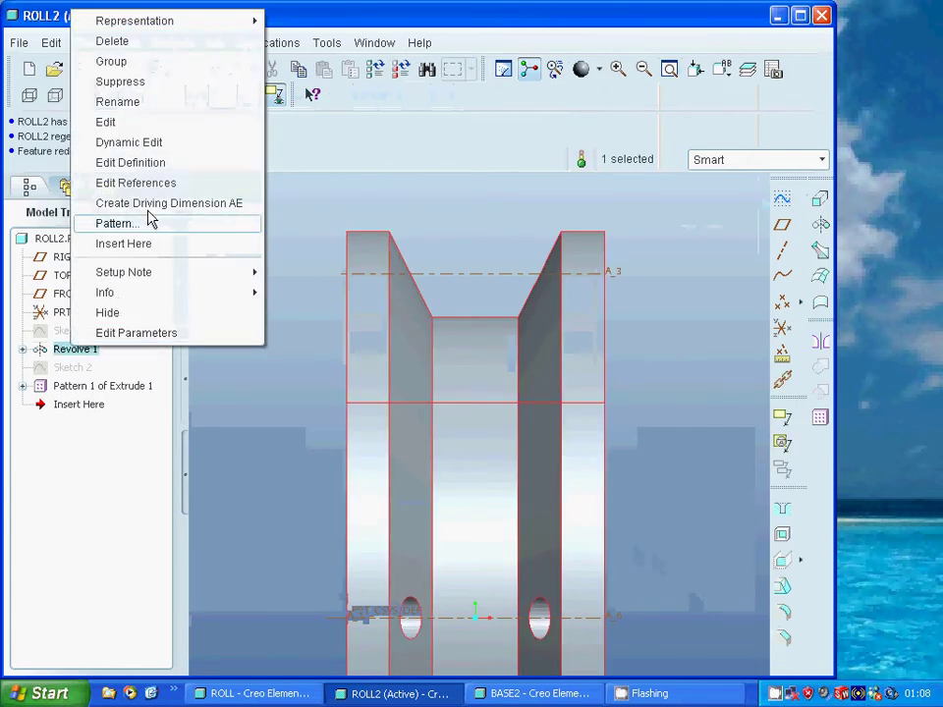
{"action": "left_click", "coordinate": [147, 164]}
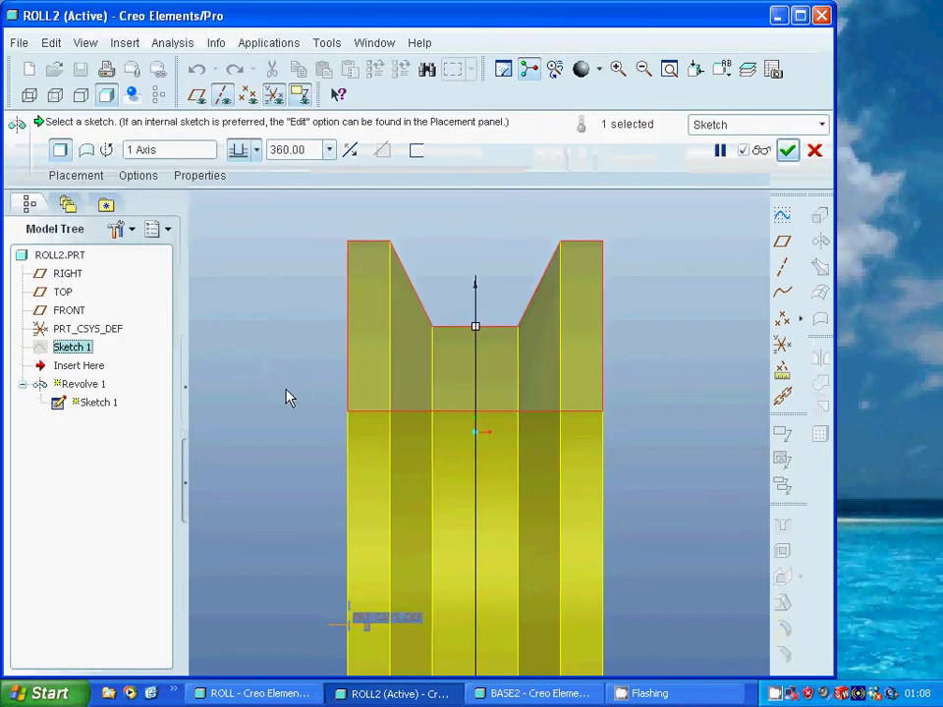
{"action": "scroll", "coordinate": [288, 391], "scroll_direction": "down", "scroll_amount": 3}
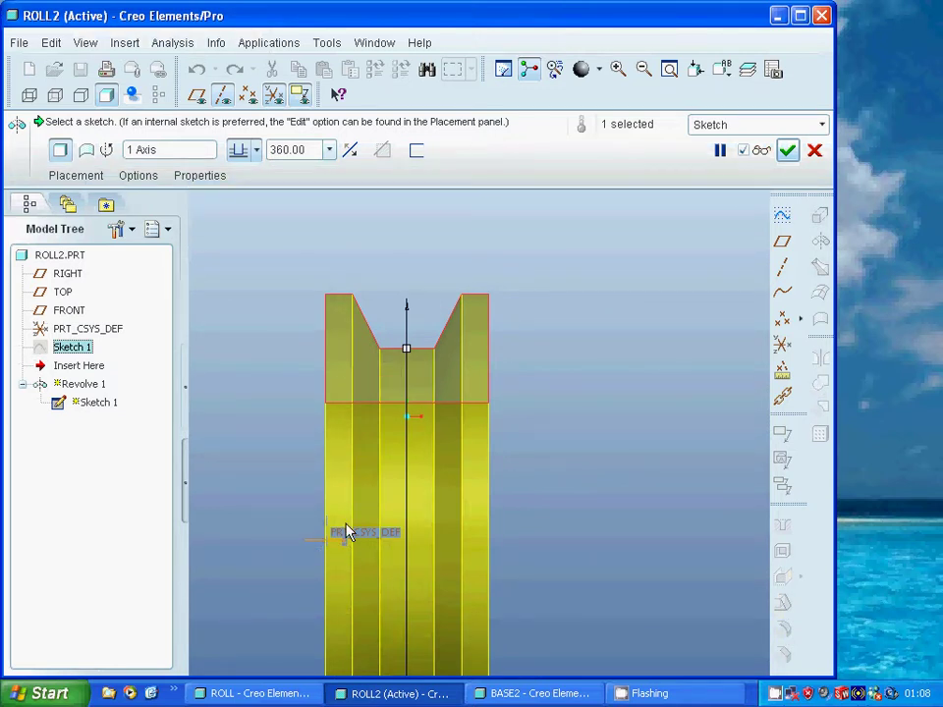
{"action": "left_click", "coordinate": [788, 151]}
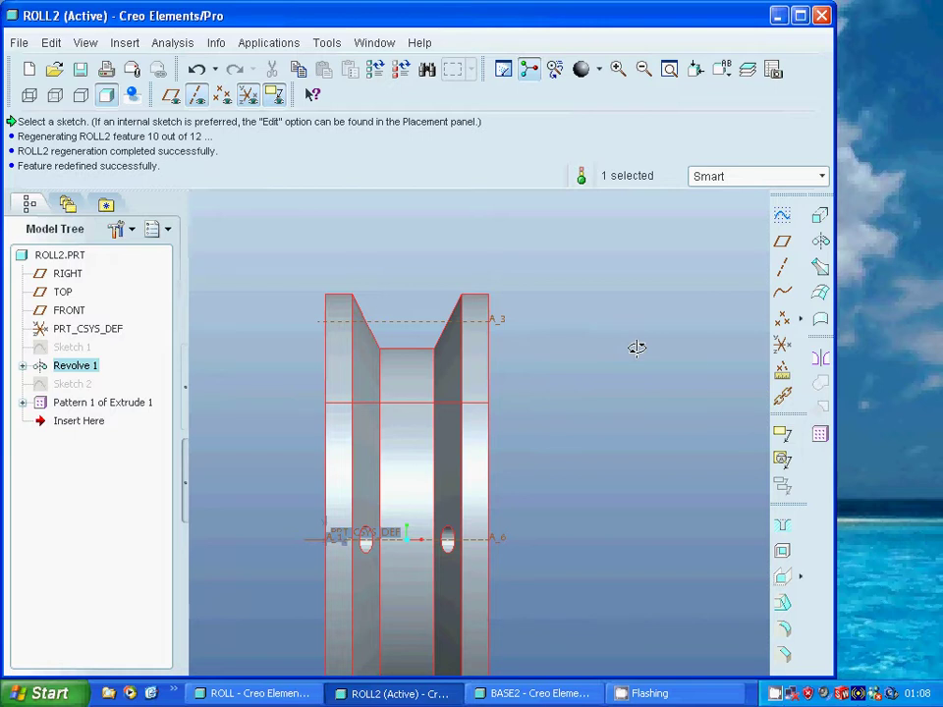
{"action": "middle_click_drag", "start_coordinate": [636, 348], "coordinate": [619, 343]}
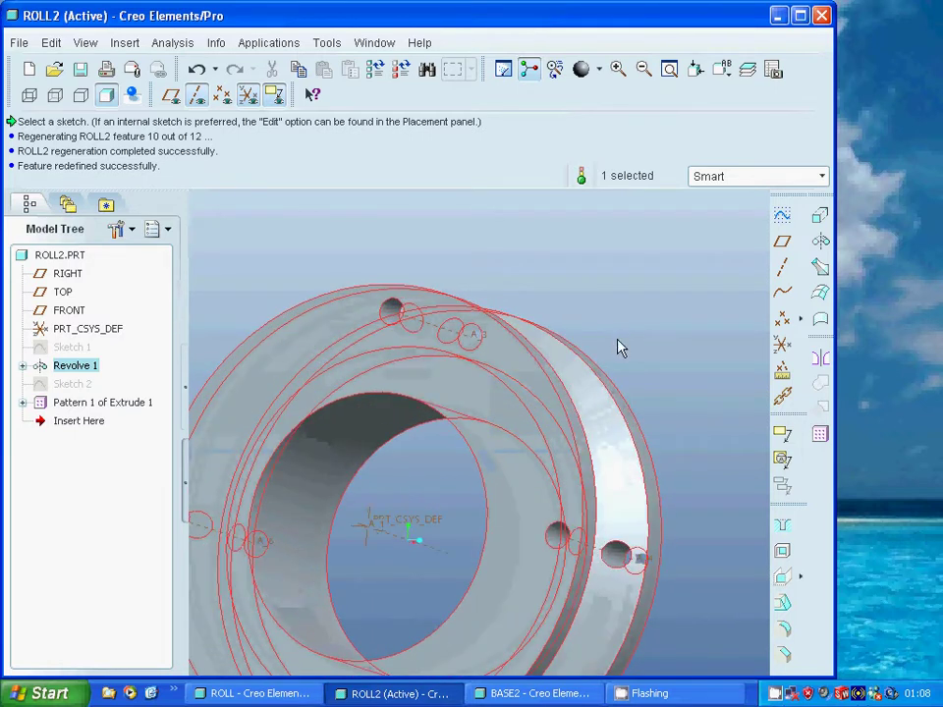
{"action": "key", "text": "ctrl+d"}
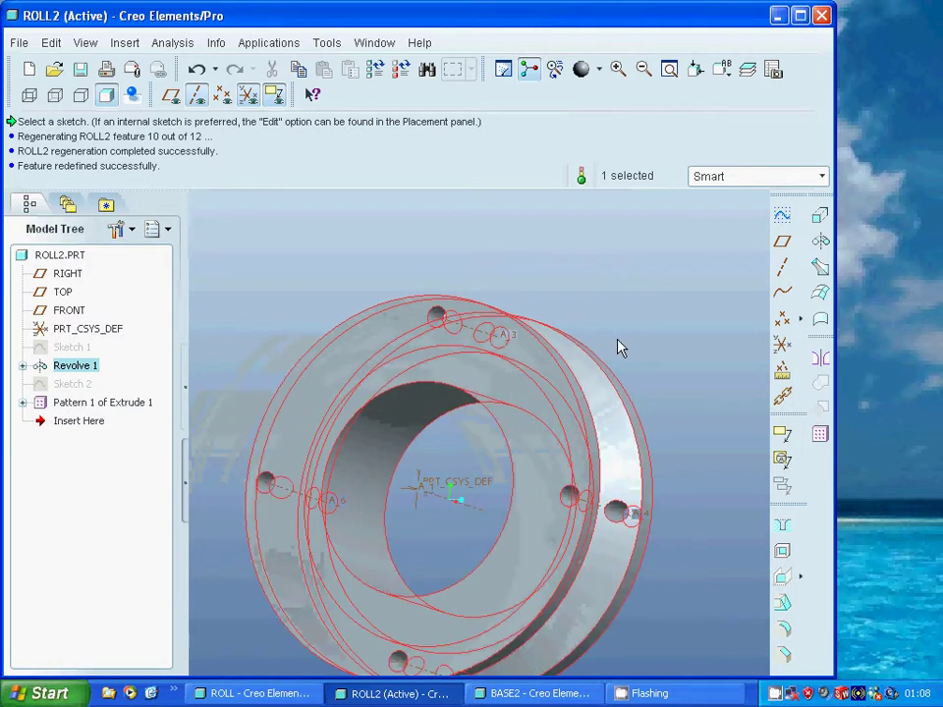
{"action": "left_click", "coordinate": [669, 69]}
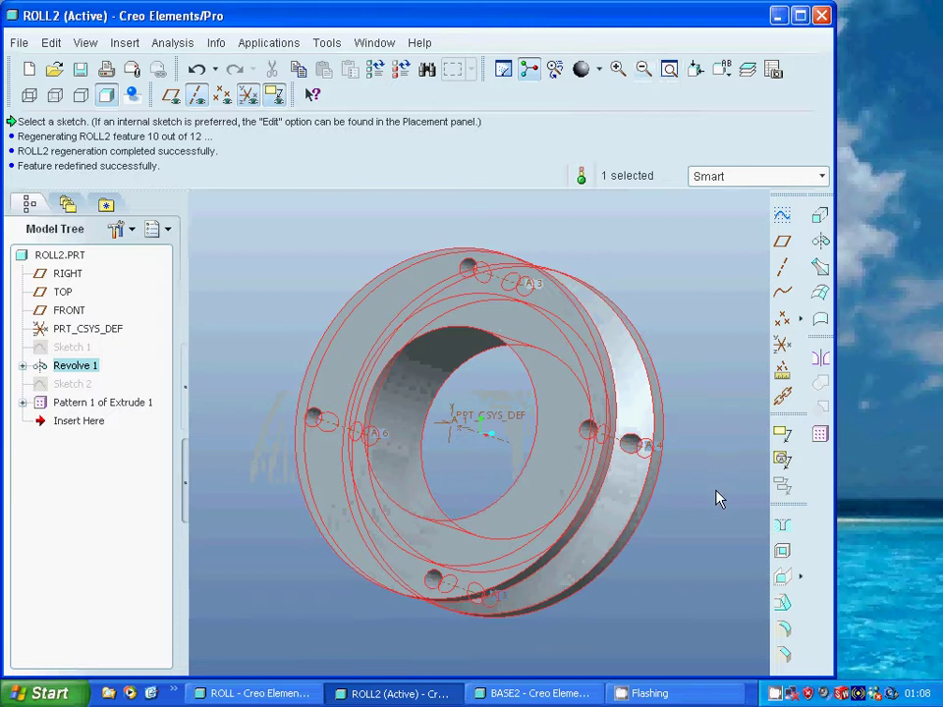
{"action": "left_click", "coordinate": [671, 300]}
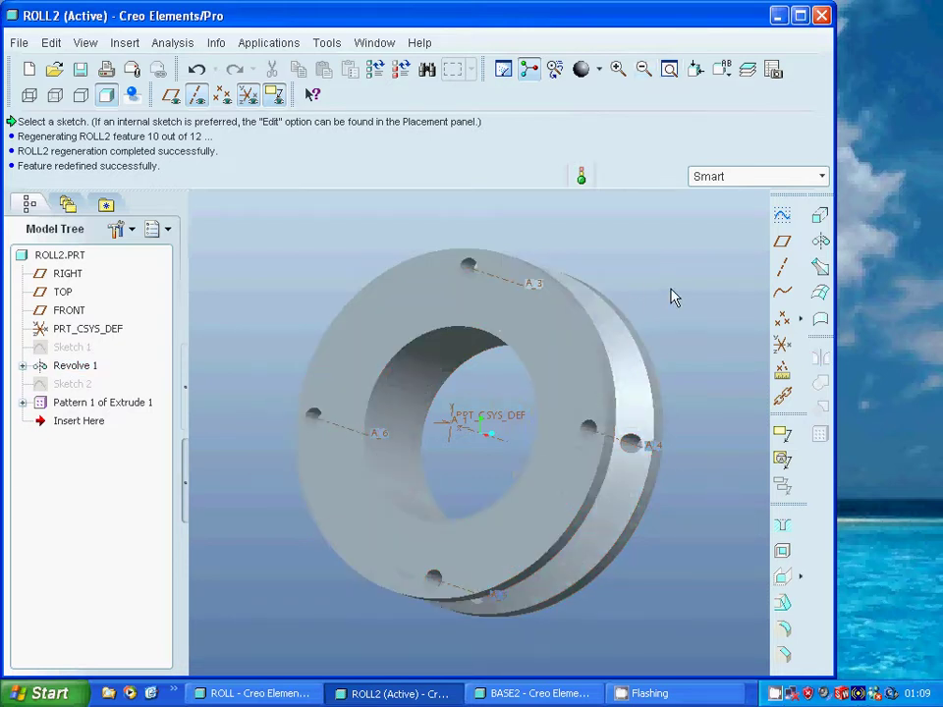
- Create a new design assembly named belt using the default template
{"action": "left_click", "coordinate": [27, 74]}
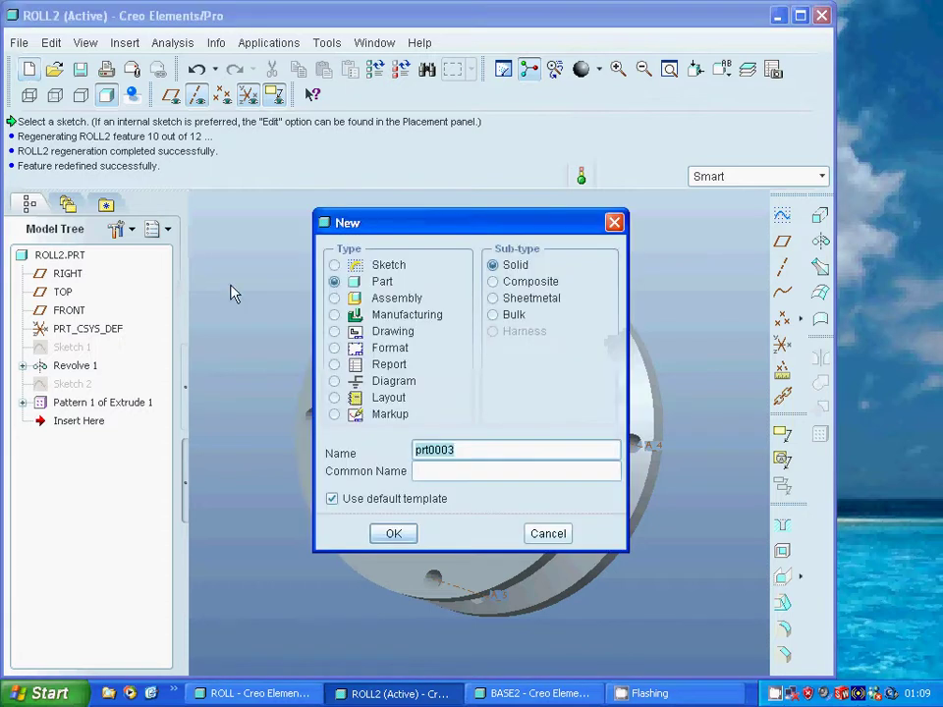
{"action": "left_click", "coordinate": [334, 298]}
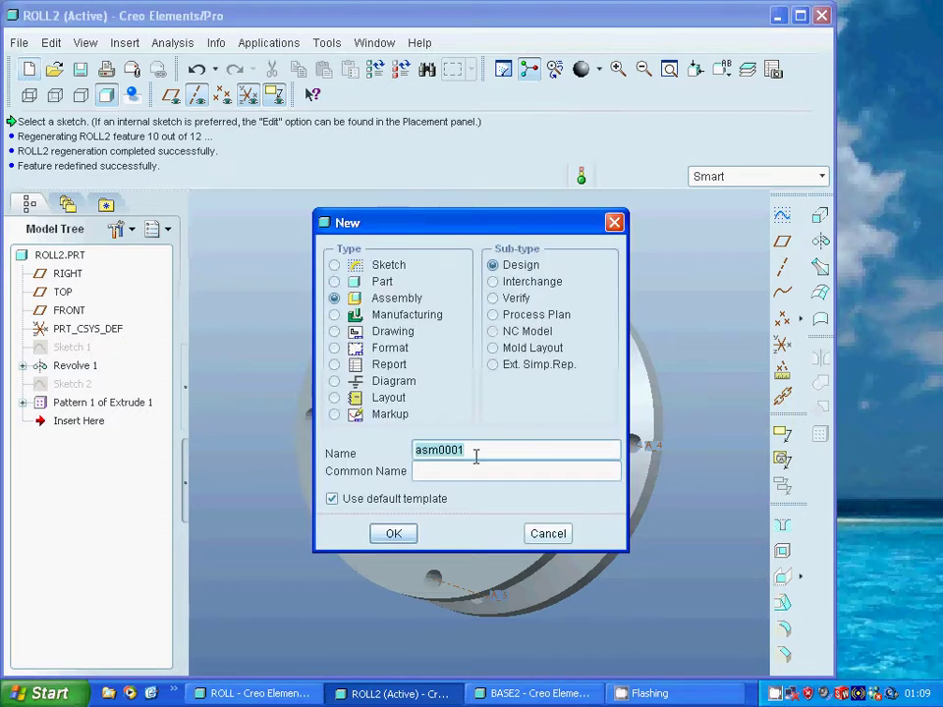
{"action": "type", "text": "be"}
{"action": "type", "text": "ll"}
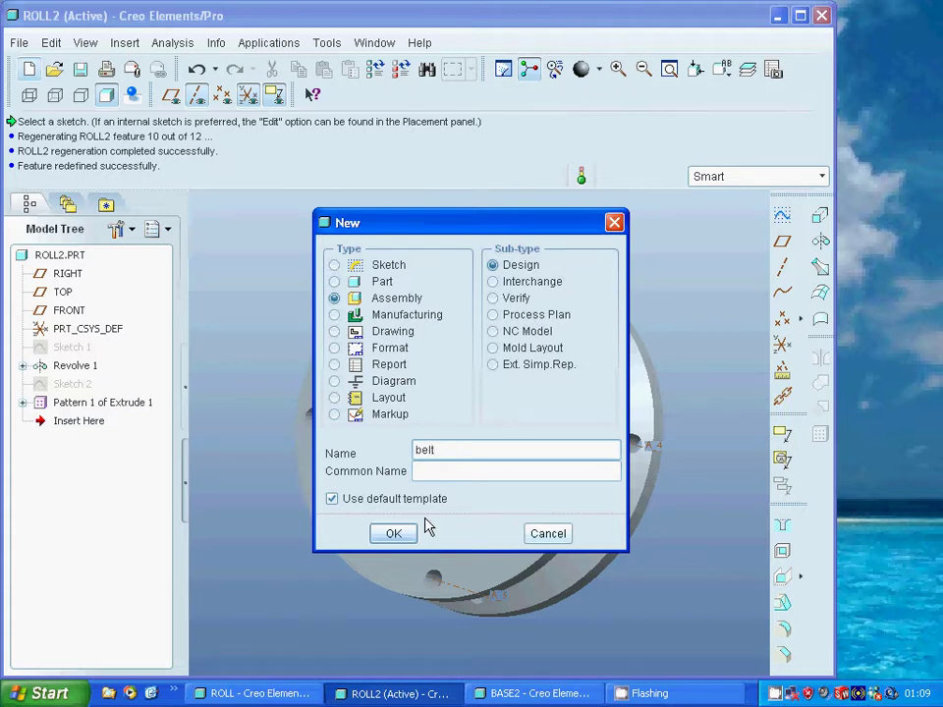
{"action": "left_click", "coordinate": [393, 533]}
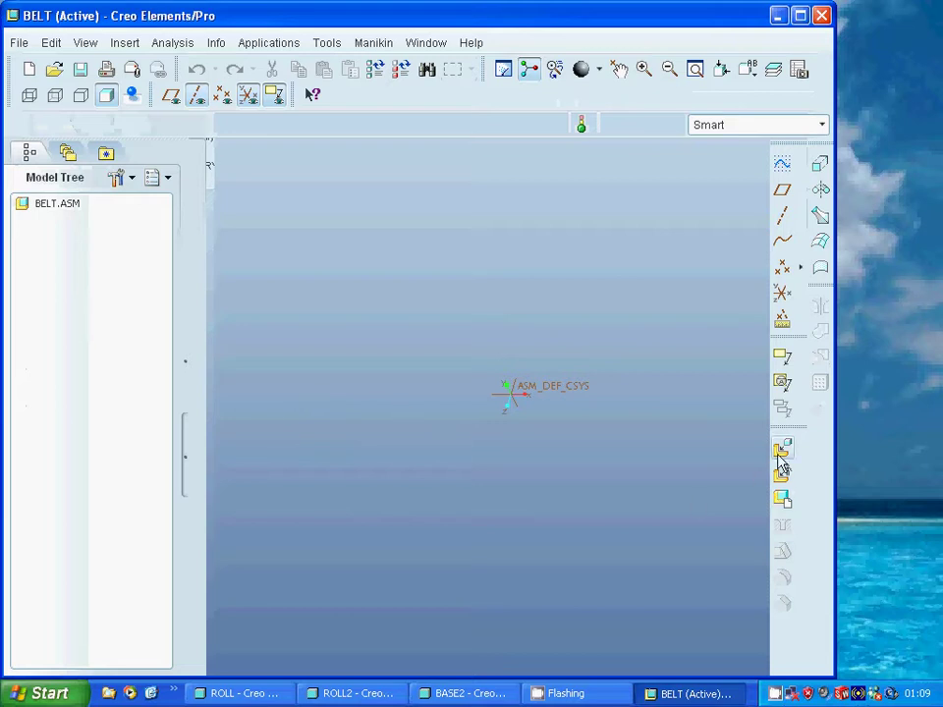
- Insert base2.prt into the assembly and fully constrain it by matching PRT_CSYS_DEF to ASM_DEF_CSYS
{"action": "left_click", "coordinate": [780, 453]}
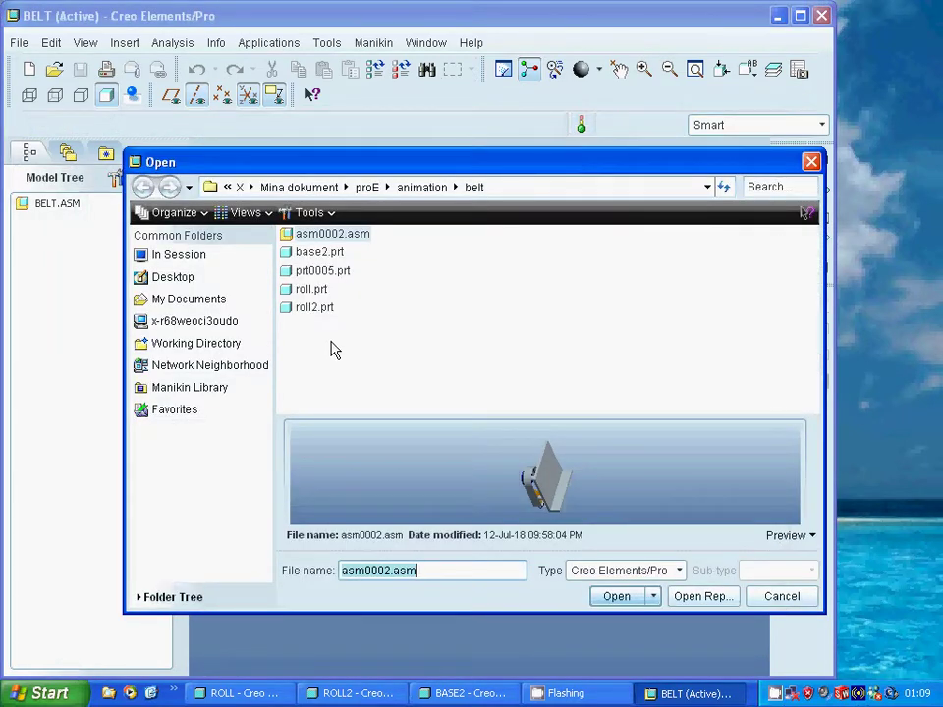
{"action": "left_click", "coordinate": [317, 253]}
{"action": "left_click", "coordinate": [615, 597]}
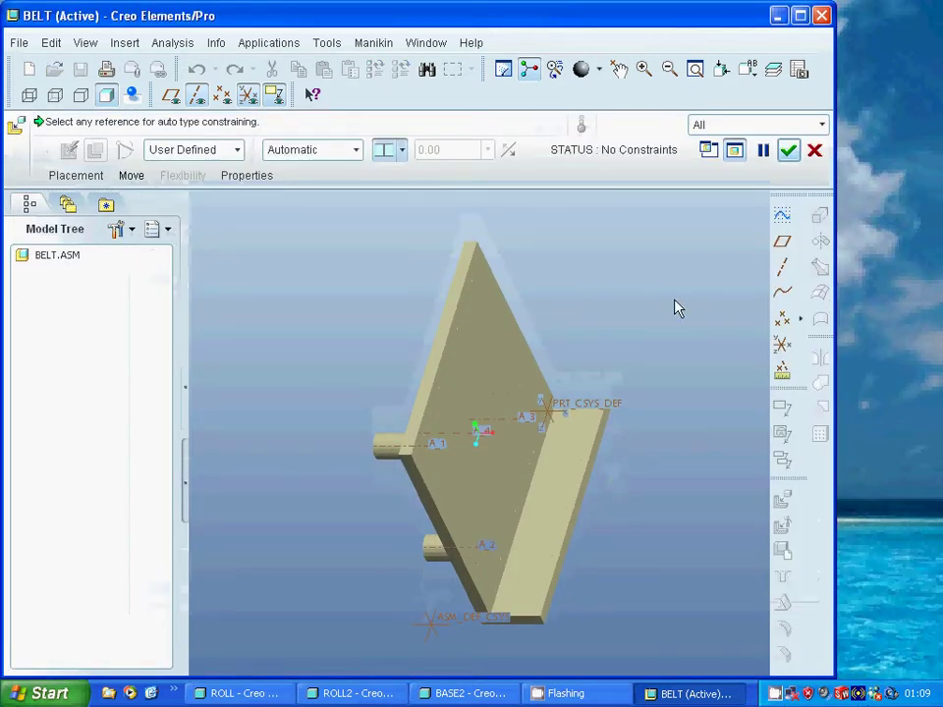
{"action": "left_click", "coordinate": [581, 406]}
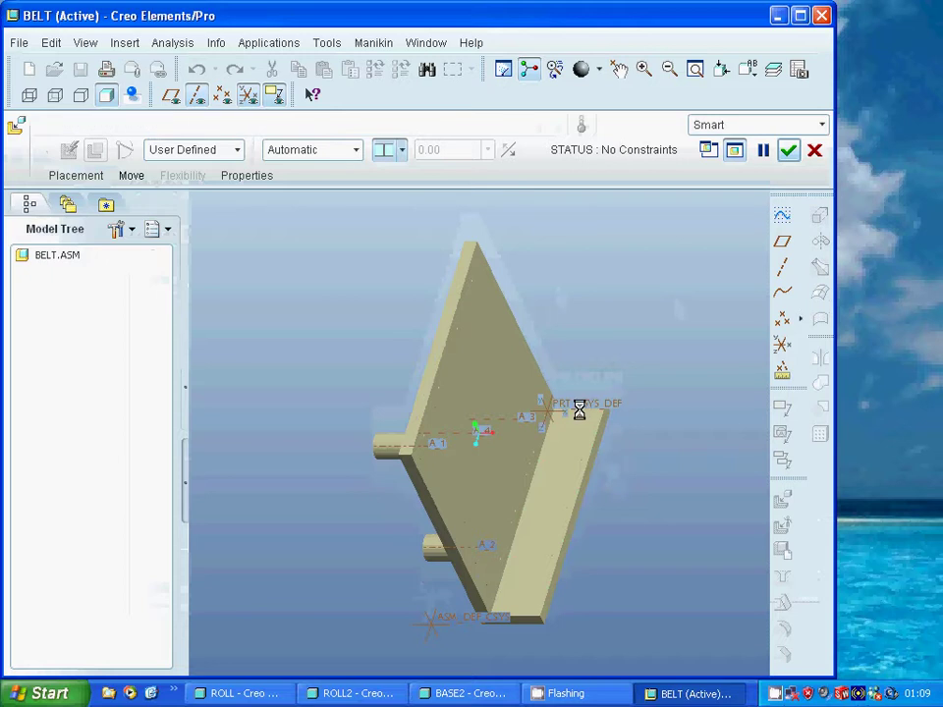
{"action": "left_click", "coordinate": [456, 626]}
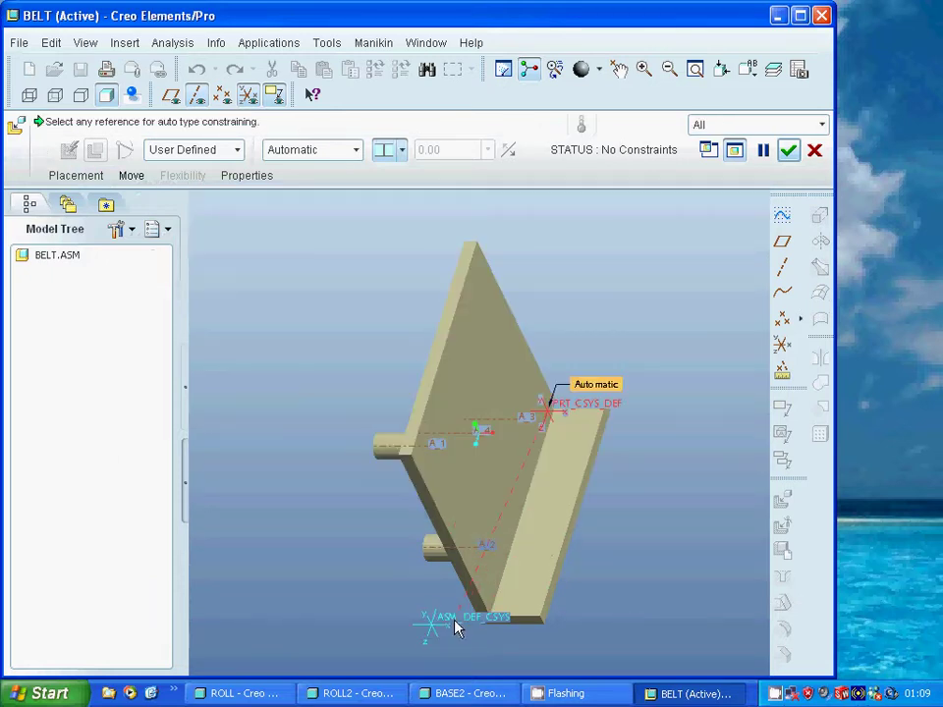
{"action": "left_click", "coordinate": [455, 626]}
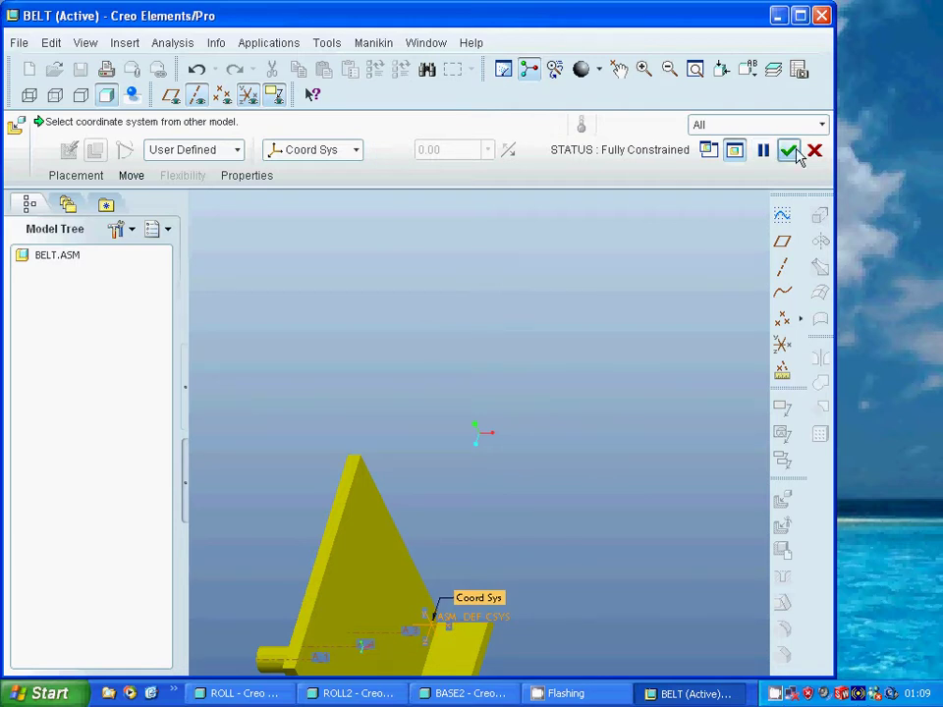
{"action": "middle_click", "coordinate": [570, 412]}
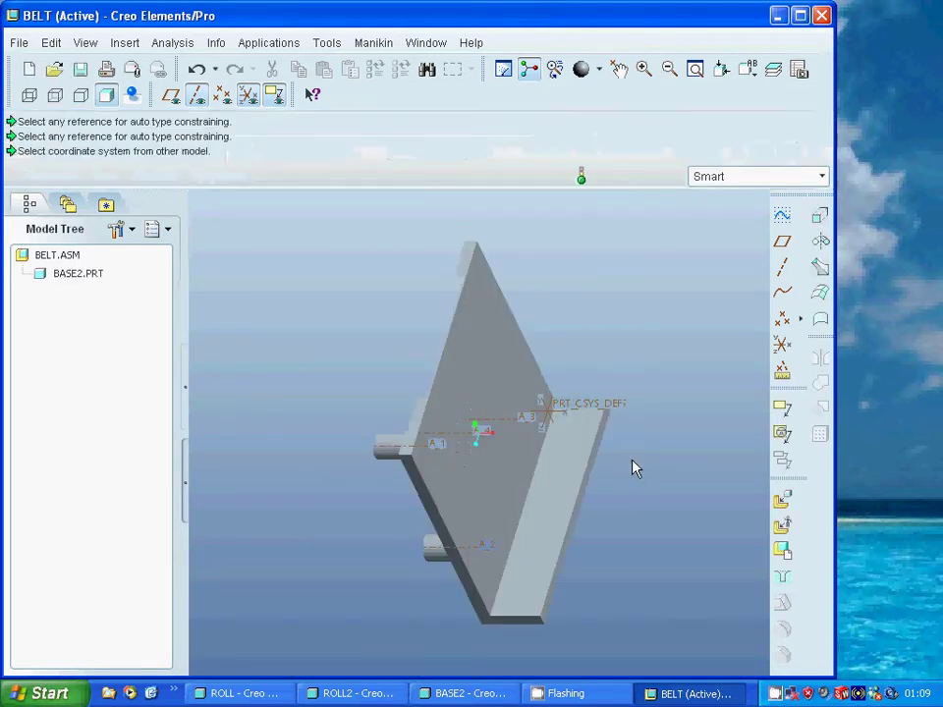
- Insert roll.prt as the second component, hide coordinate systems, and give it a Pin connection
{"action": "middle_click_drag", "start_coordinate": [633, 475], "coordinate": [701, 458]}
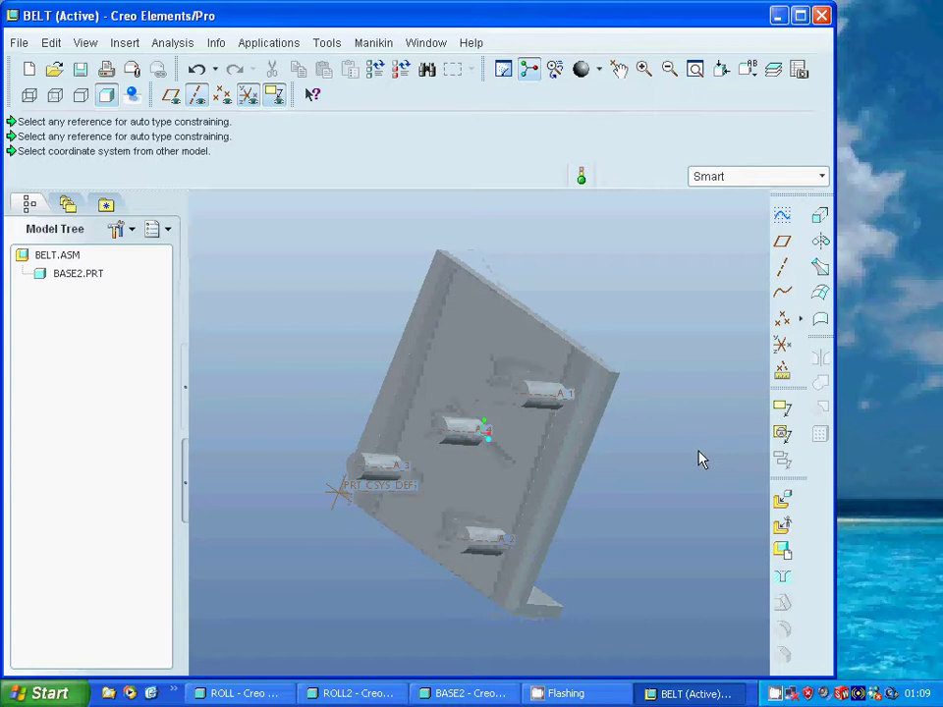
{"action": "left_click", "coordinate": [782, 501]}
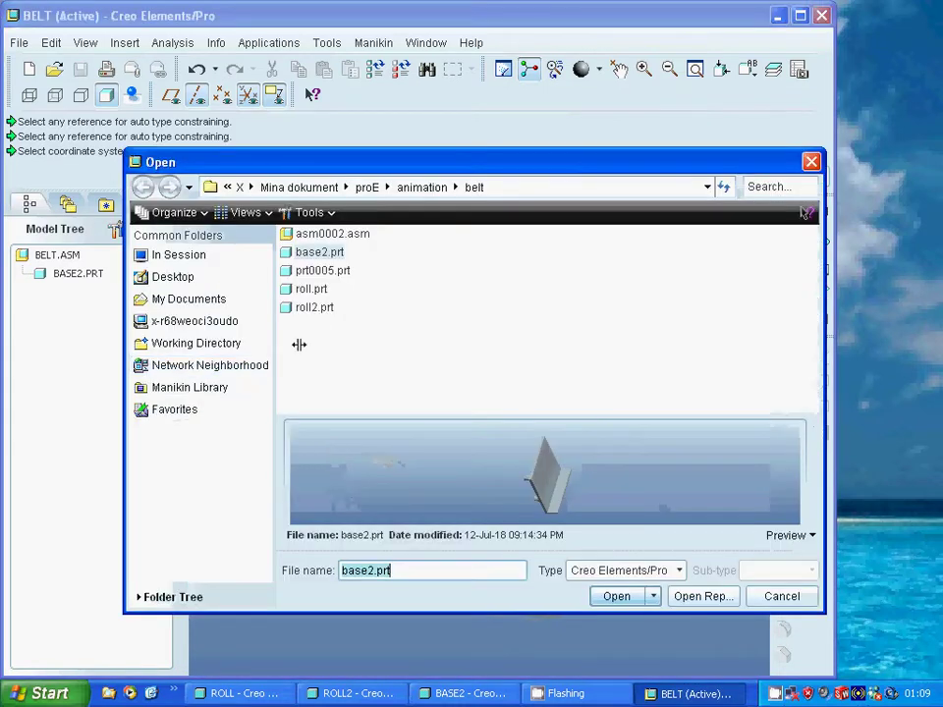
{"action": "left_click", "coordinate": [310, 289]}
{"action": "left_click", "coordinate": [613, 597]}
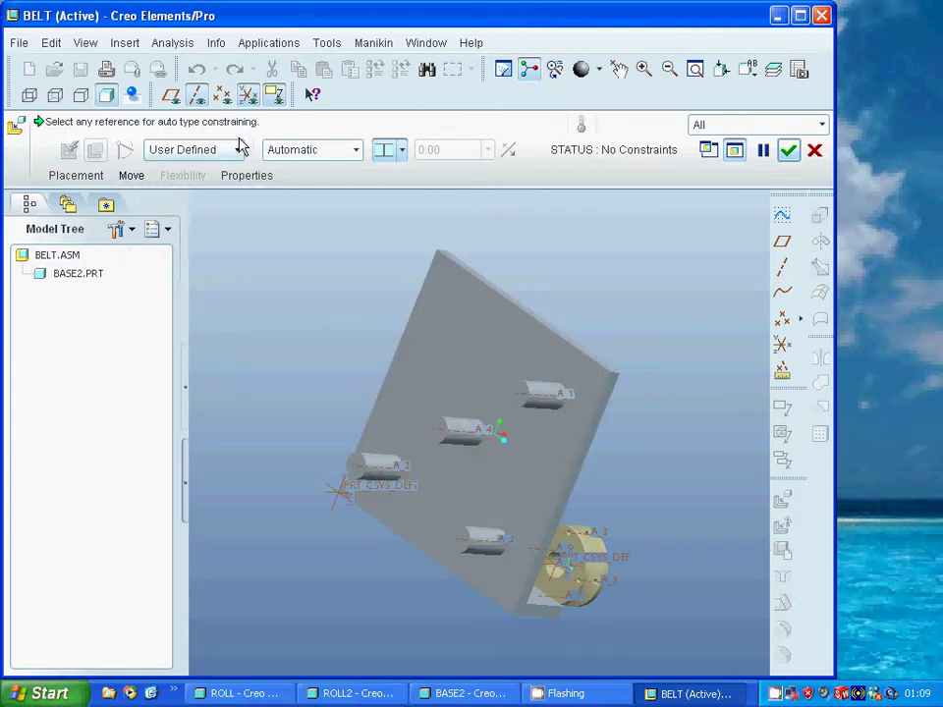
{"action": "left_click", "coordinate": [248, 95]}
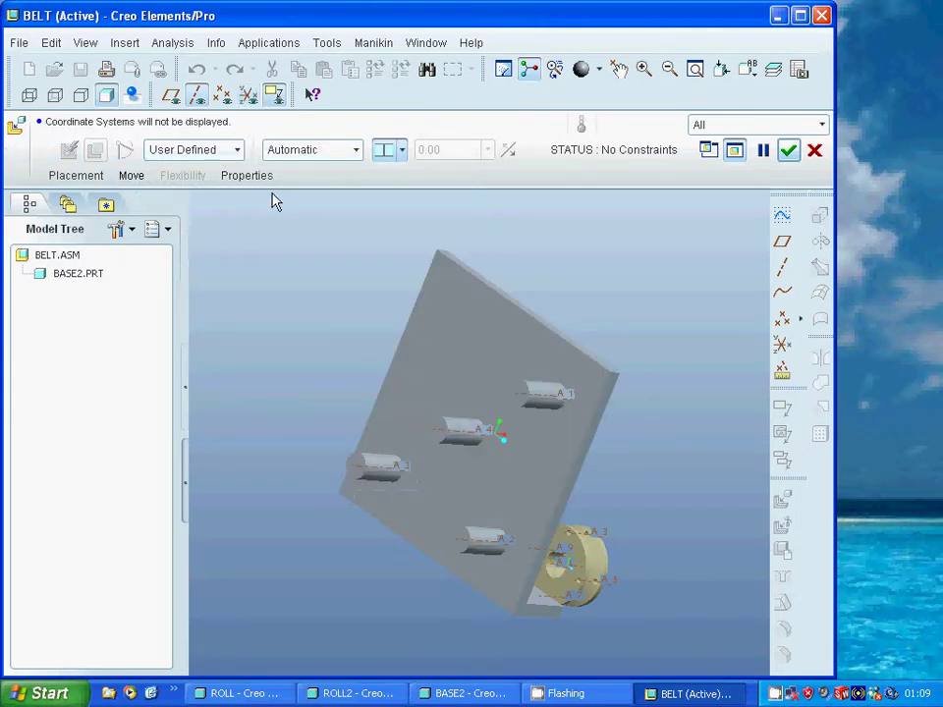
{"action": "left_click", "coordinate": [236, 149]}
{"action": "left_click", "coordinate": [182, 202]}
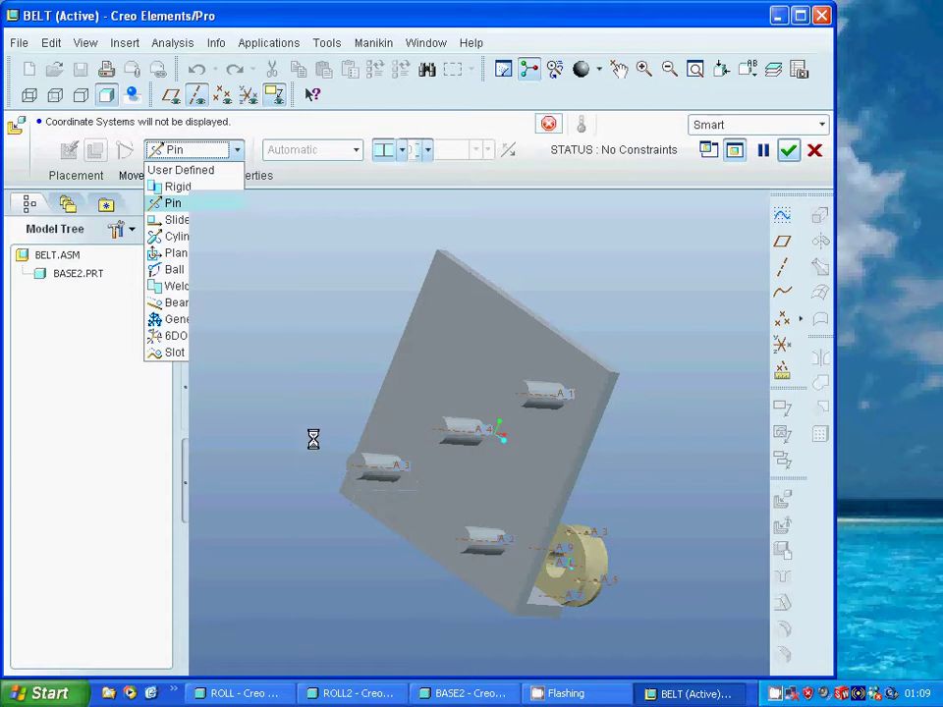
- Align the roll's bore with the base's lowest pin (A_2), align its flat face with the pin's end face, and accept the placement
{"action": "left_click", "coordinate": [555, 566]}
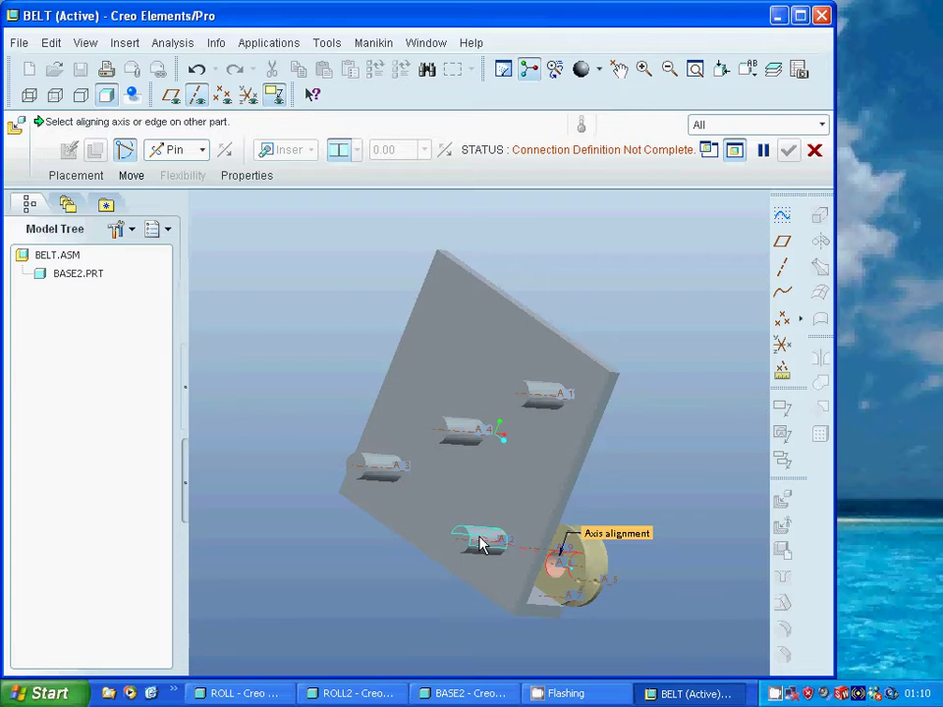
{"action": "left_click", "coordinate": [480, 539]}
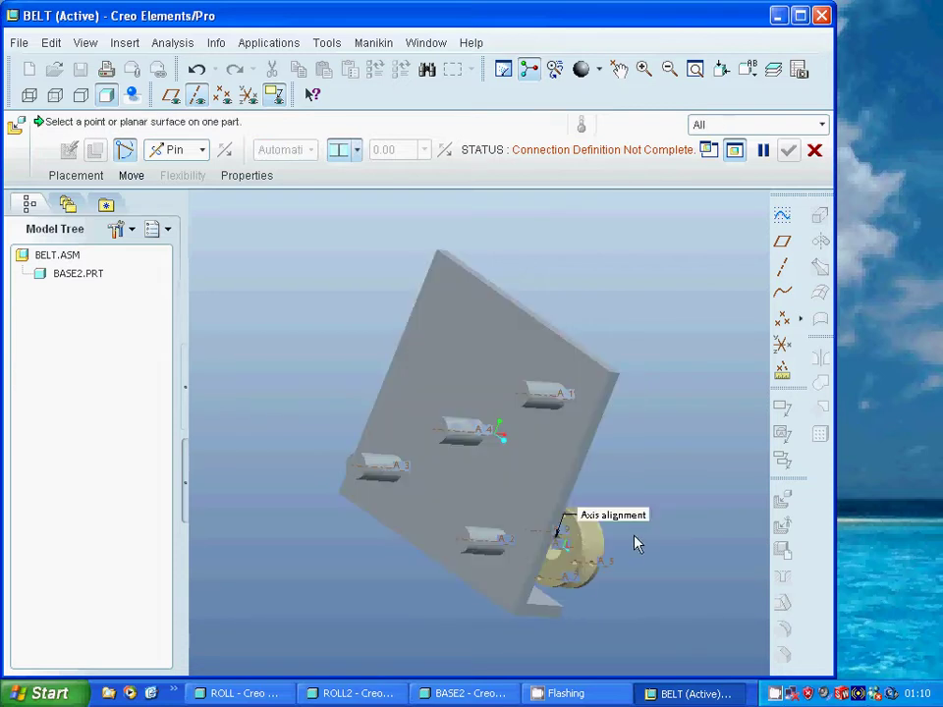
{"action": "mouse_move", "coordinate": [635, 543]}
{"action": "middle_mouse_down"}
{"action": "mouse_move", "coordinate": [599, 551]}
{"action": "mouse_move", "coordinate": [622, 549]}
{"action": "middle_mouse_up"}
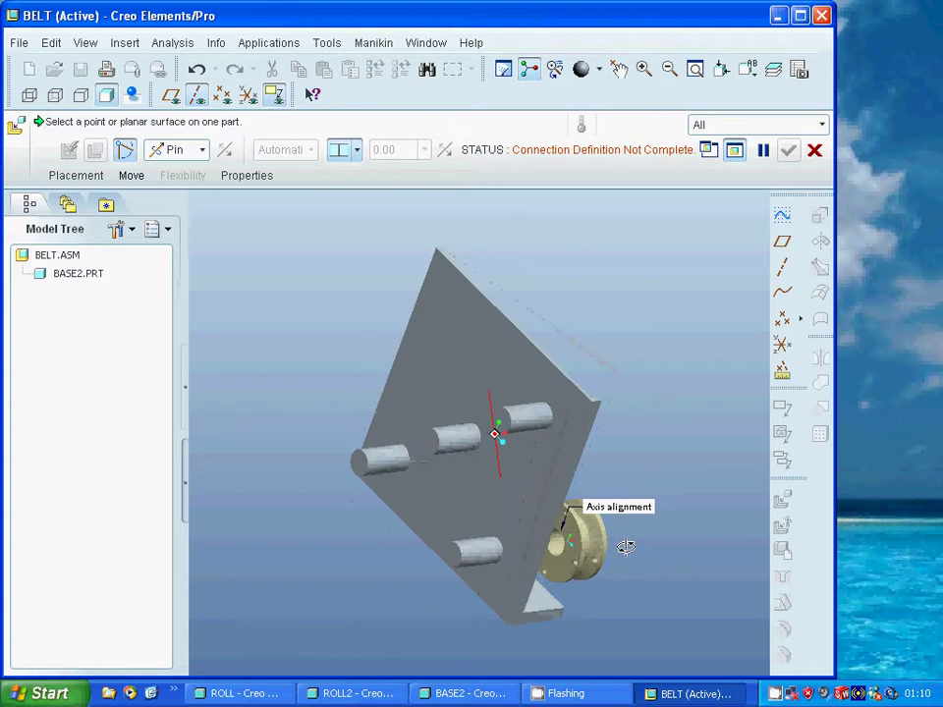
{"action": "left_click", "coordinate": [575, 557]}
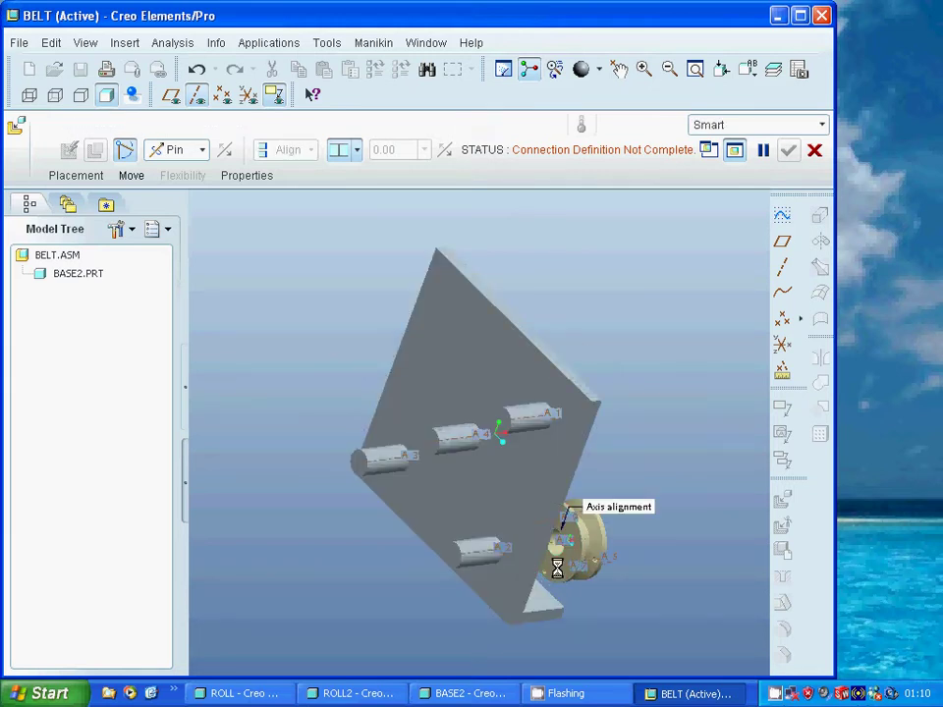
{"action": "left_click", "coordinate": [455, 559]}
{"action": "middle_click_drag", "start_coordinate": [359, 605], "coordinate": [380, 590]}
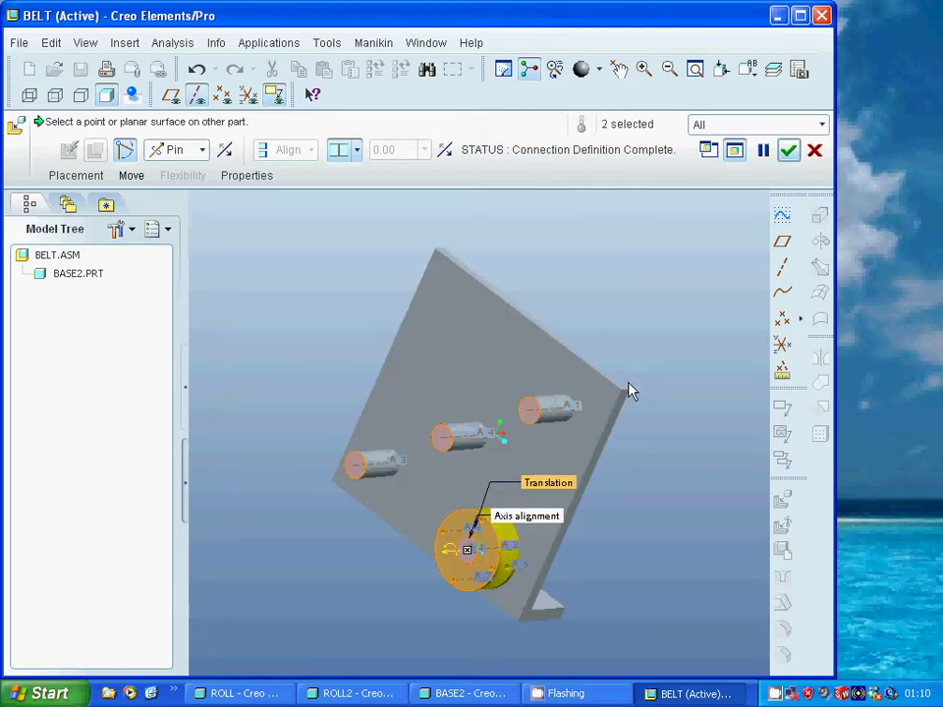
{"action": "left_click", "coordinate": [786, 150]}
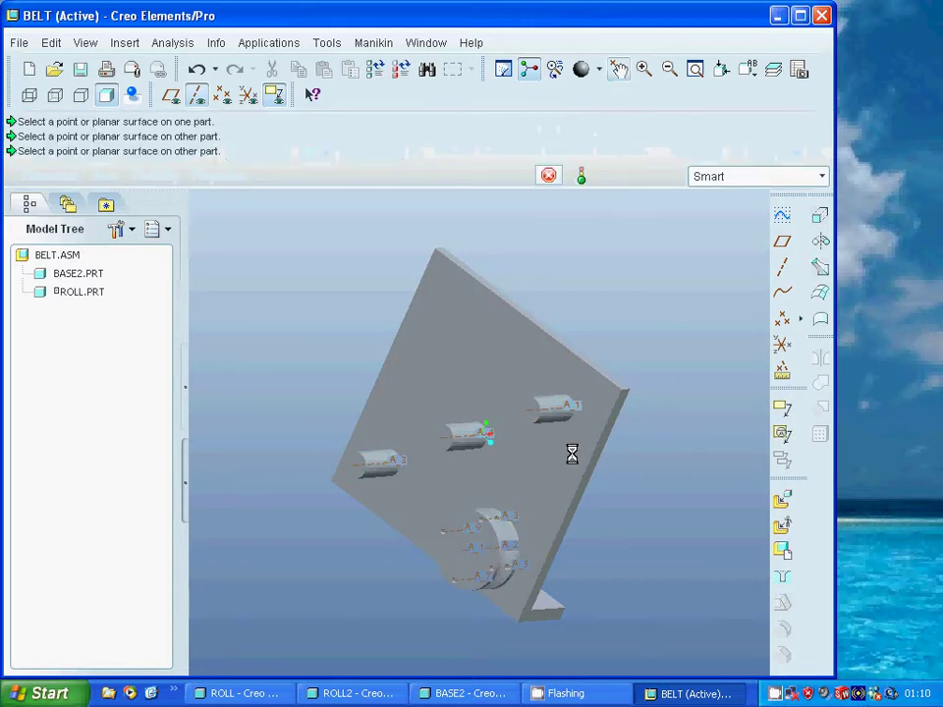
- Rotate the placed roll about its pin with the Drag tool to check its motion, and end the dragging
{"action": "left_click", "coordinate": [496, 539]}
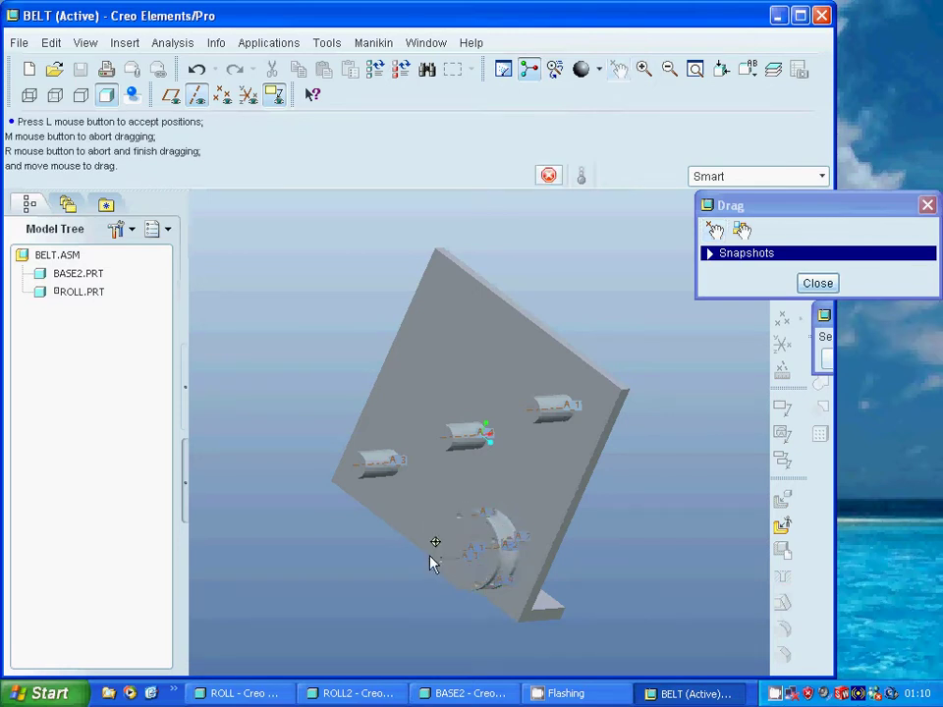
{"action": "left_click", "coordinate": [815, 283]}
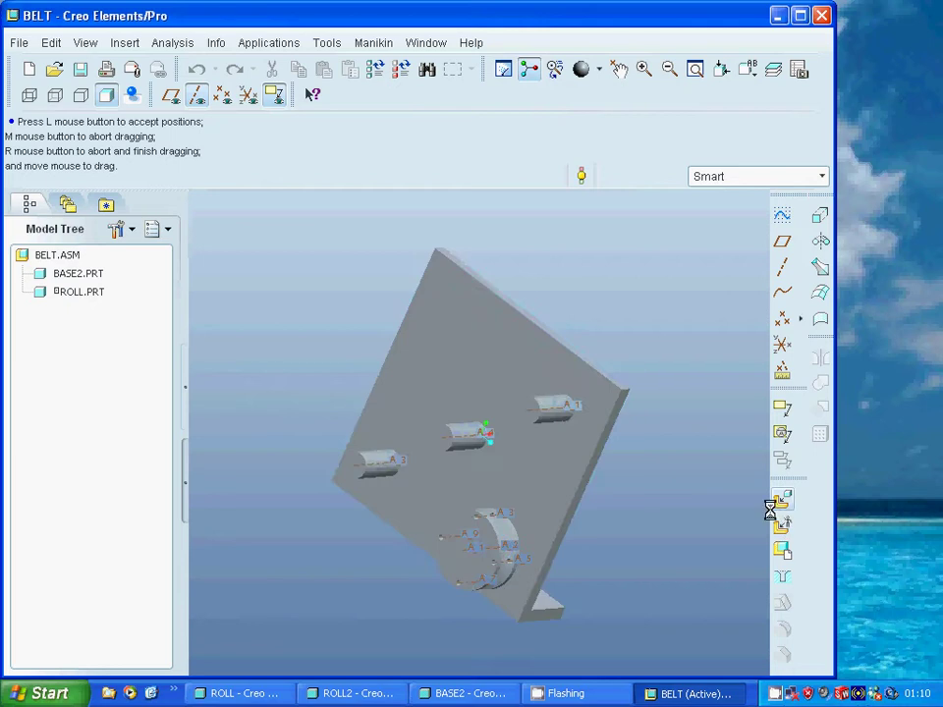
- Insert a second roll.prt into the assembly and give it a Pin connection
{"action": "left_click", "coordinate": [781, 501]}
{"action": "left_click", "coordinate": [616, 596]}
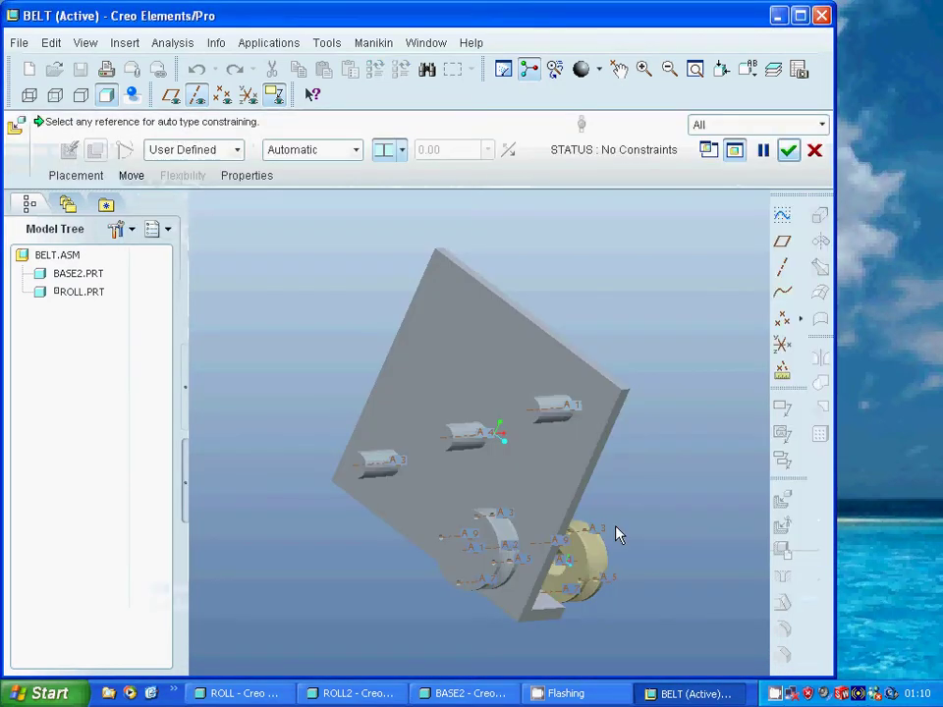
{"action": "left_click", "coordinate": [232, 150]}
{"action": "left_click", "coordinate": [216, 203]}
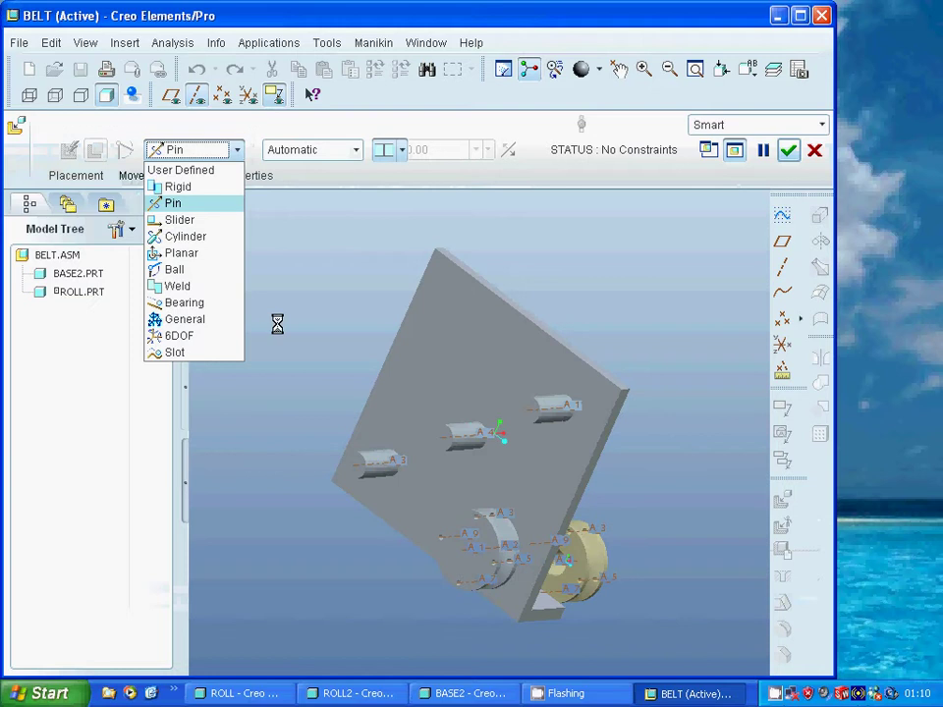
- Align the second roll's bore with the base's pin A_1, align its flat face with the pin's end face, and accept the placement
{"action": "left_click", "coordinate": [558, 575]}
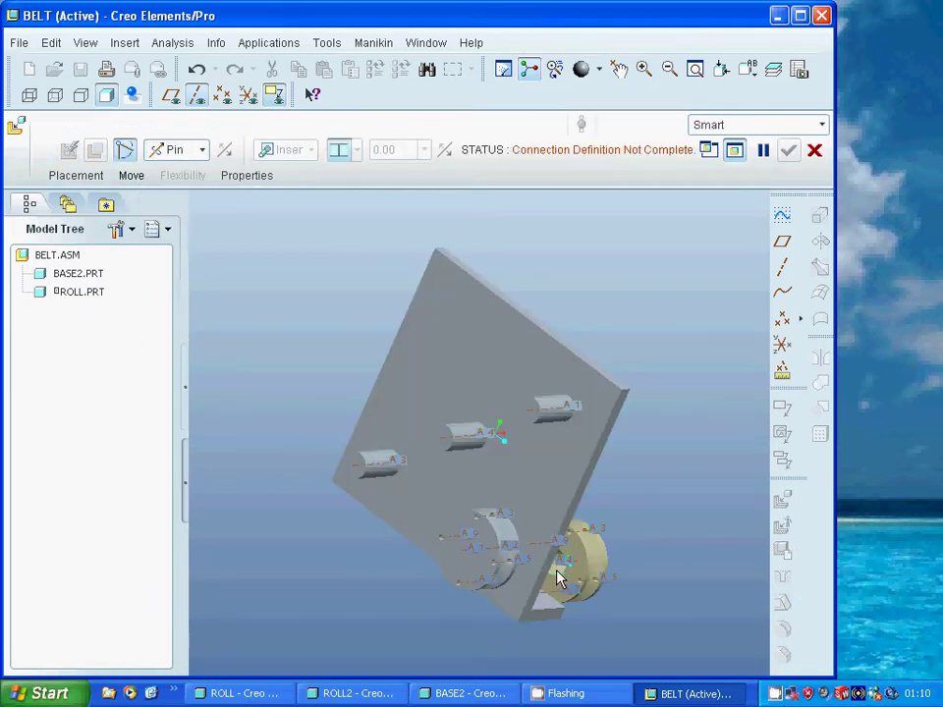
{"action": "left_click", "coordinate": [548, 410]}
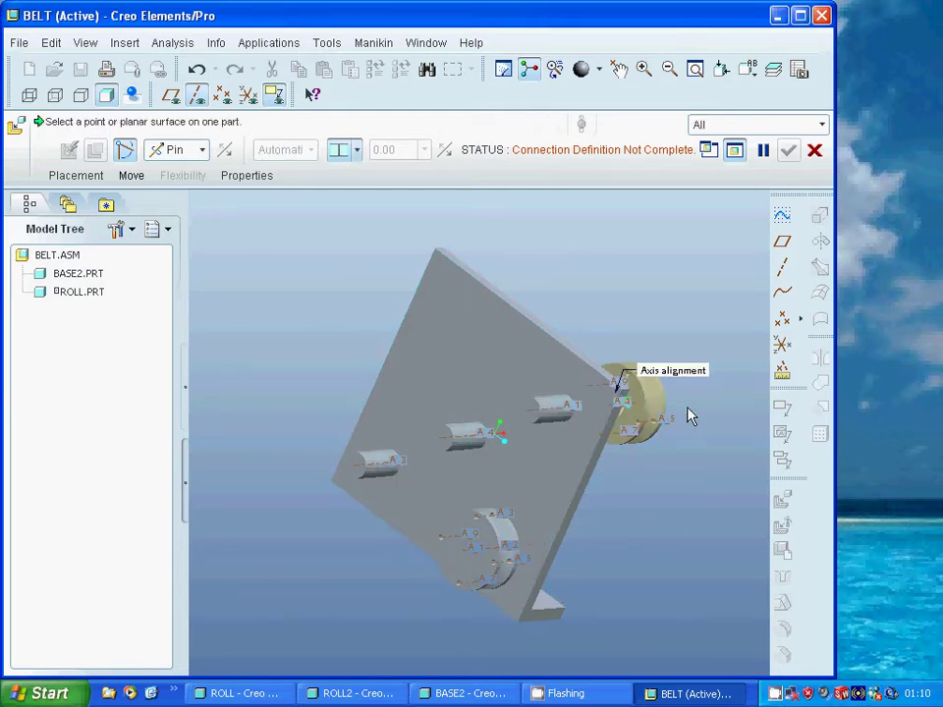
{"action": "left_click", "coordinate": [632, 417]}
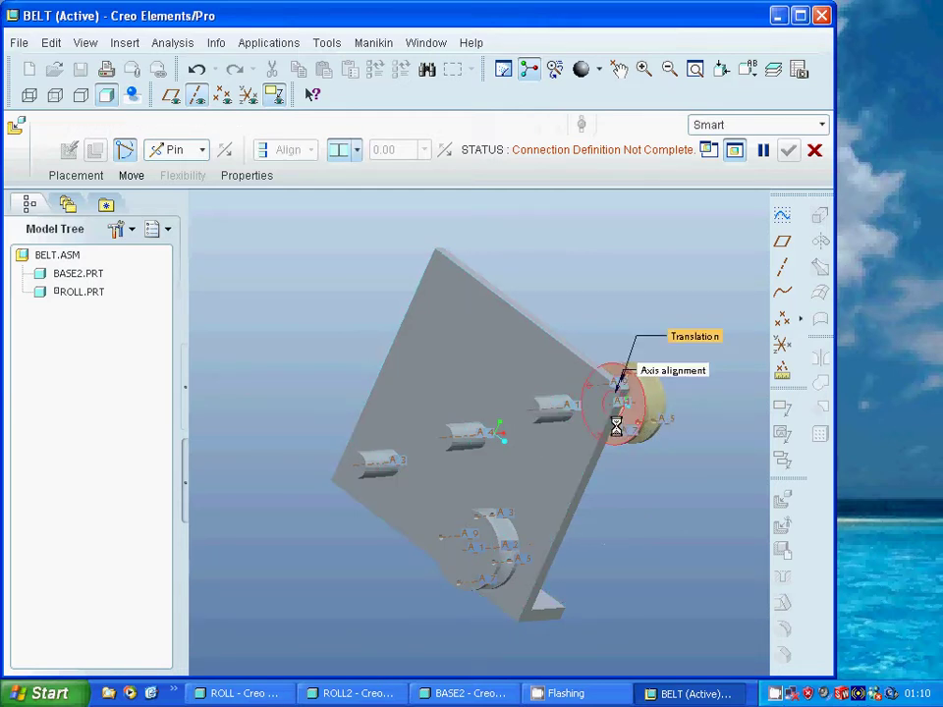
{"action": "left_click", "coordinate": [532, 420]}
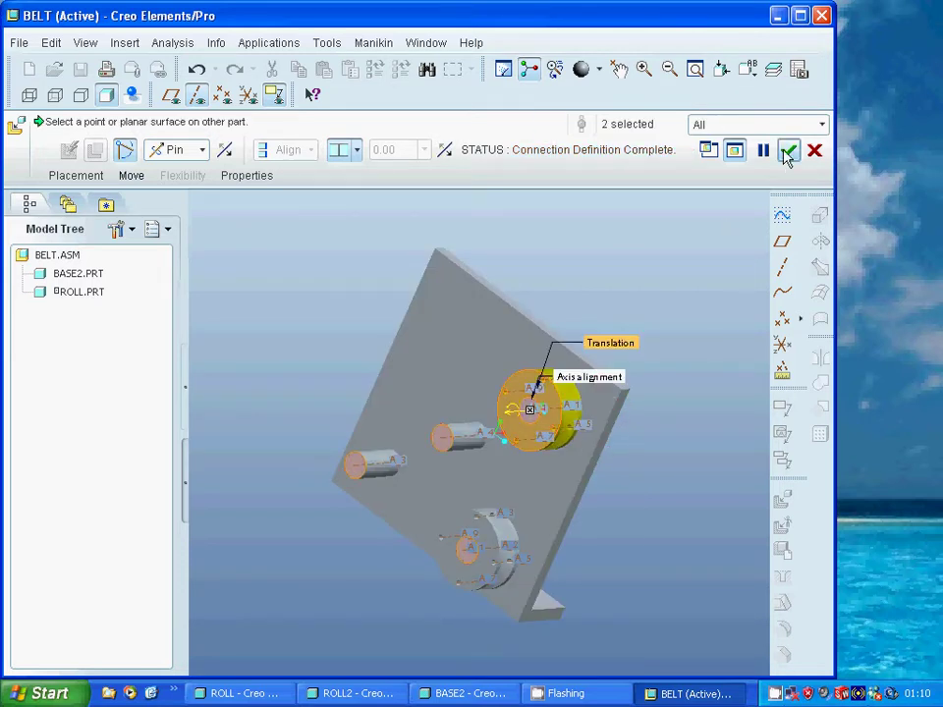
{"action": "left_click", "coordinate": [787, 150]}
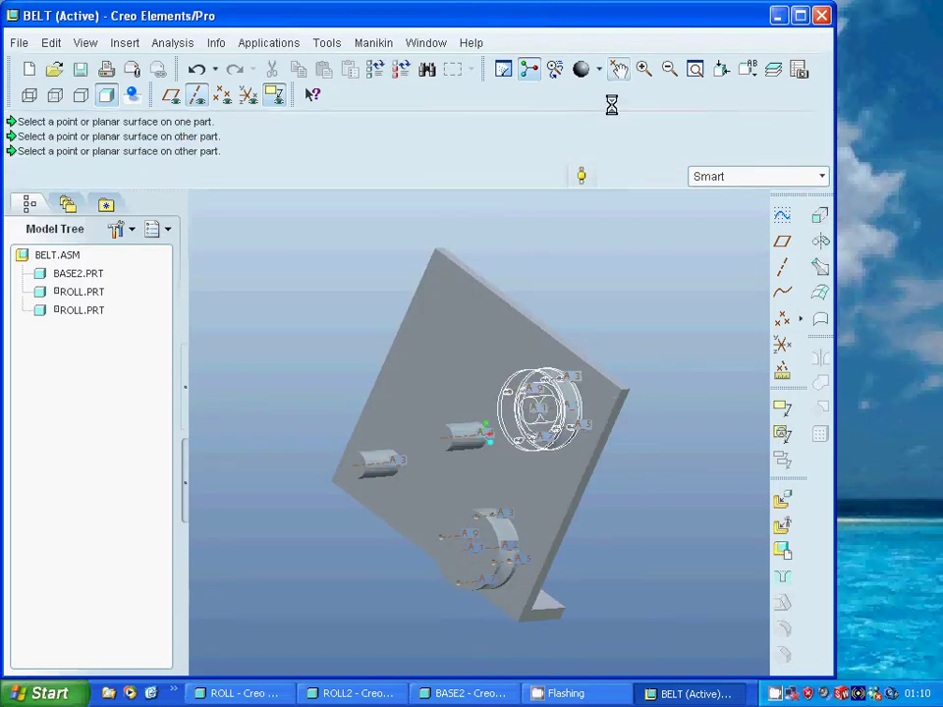
- Rotate the roll on pin A_1 with the Drag tool to check its motion, and end the dragging
{"action": "left_click", "coordinate": [545, 383]}
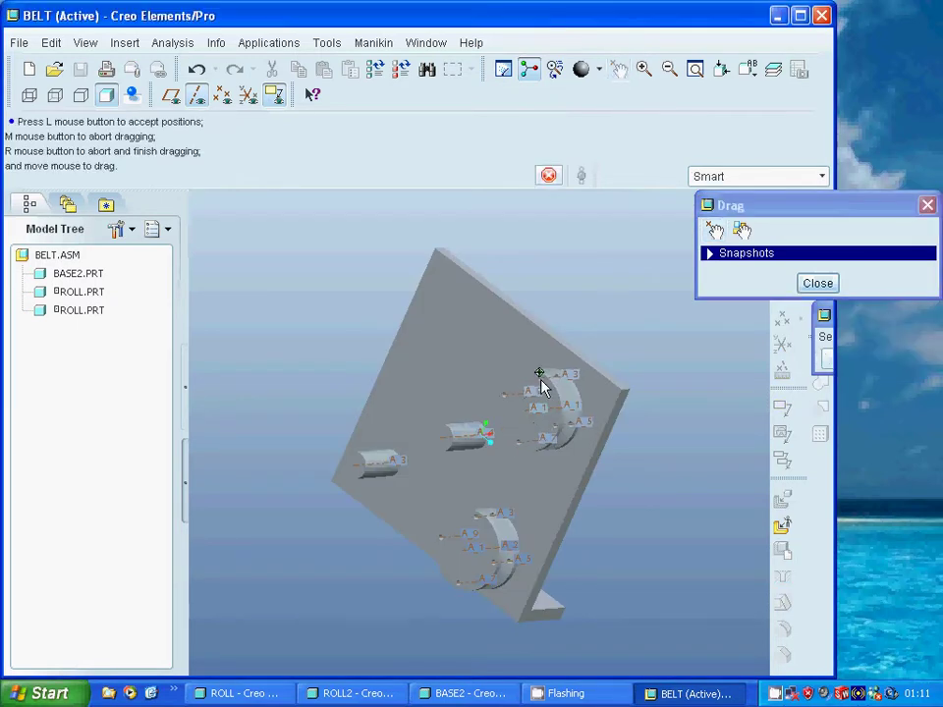
{"action": "left_click", "coordinate": [508, 367]}
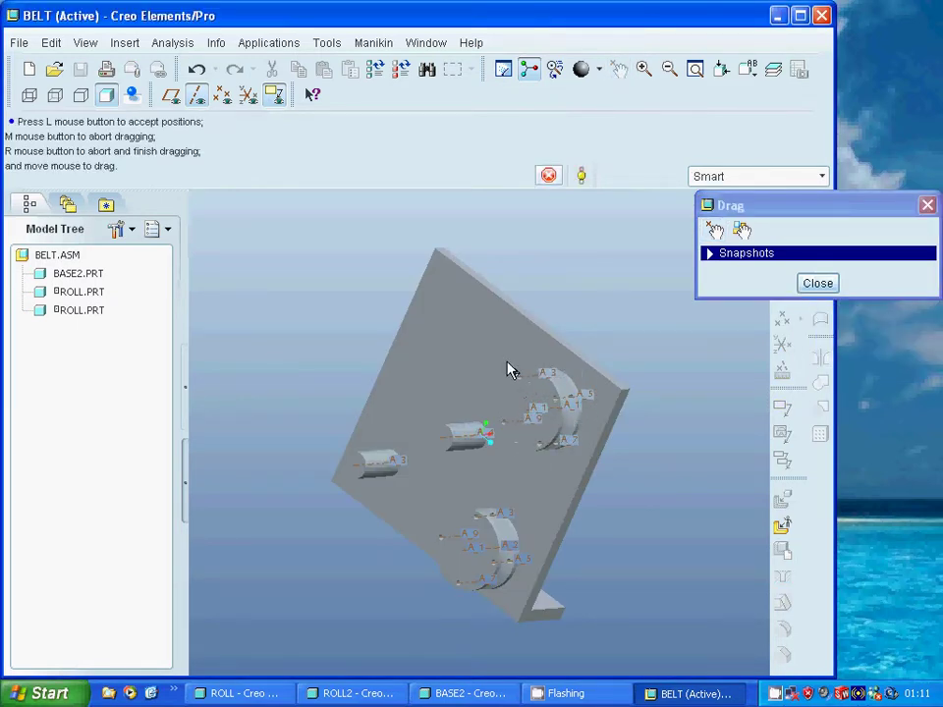
{"action": "left_click", "coordinate": [817, 283]}
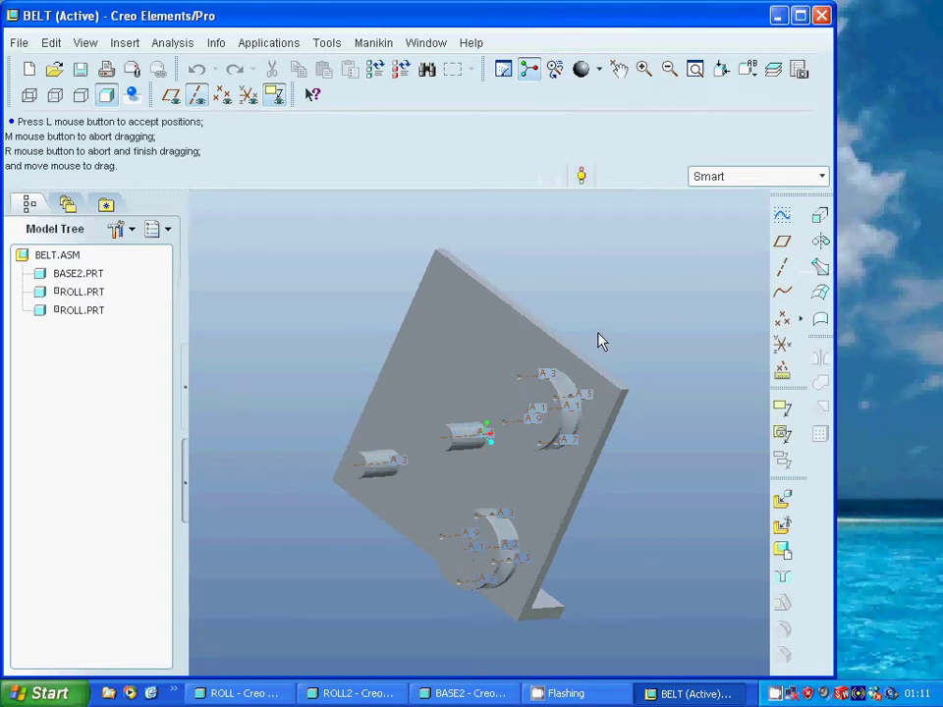
- Insert a third roll.prt into the assembly and give it a Pin connection
{"action": "left_click", "coordinate": [781, 501]}
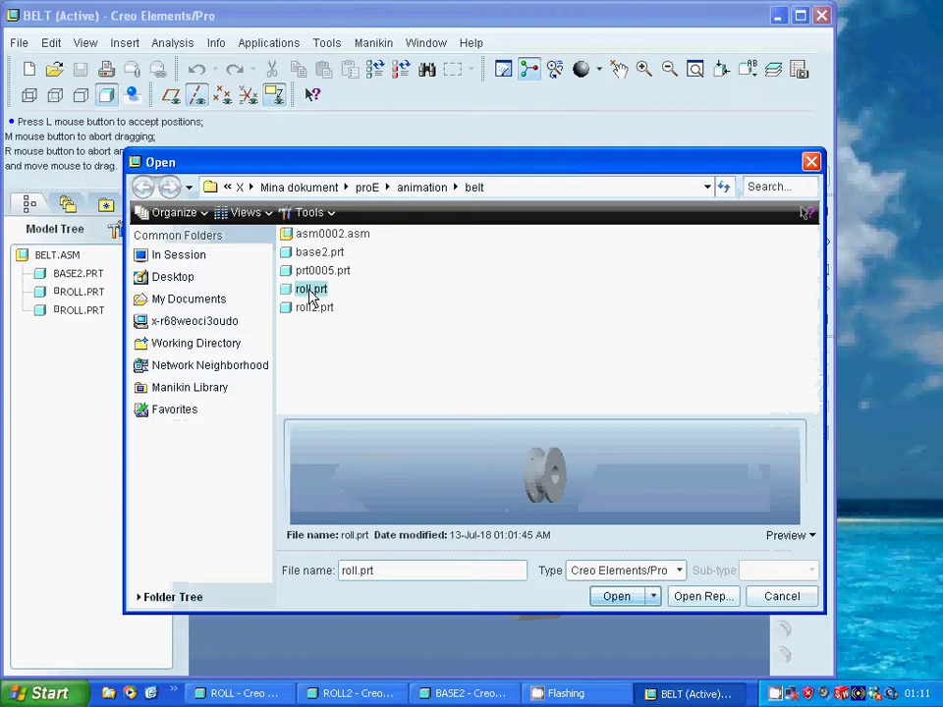
{"action": "left_click", "coordinate": [614, 596]}
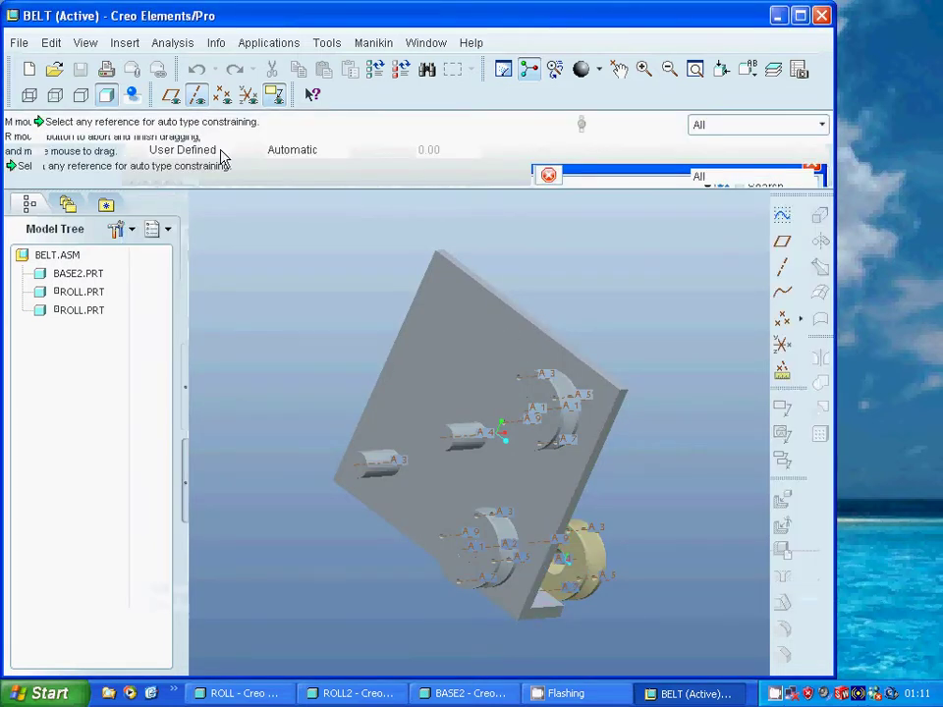
{"action": "left_click", "coordinate": [236, 151]}
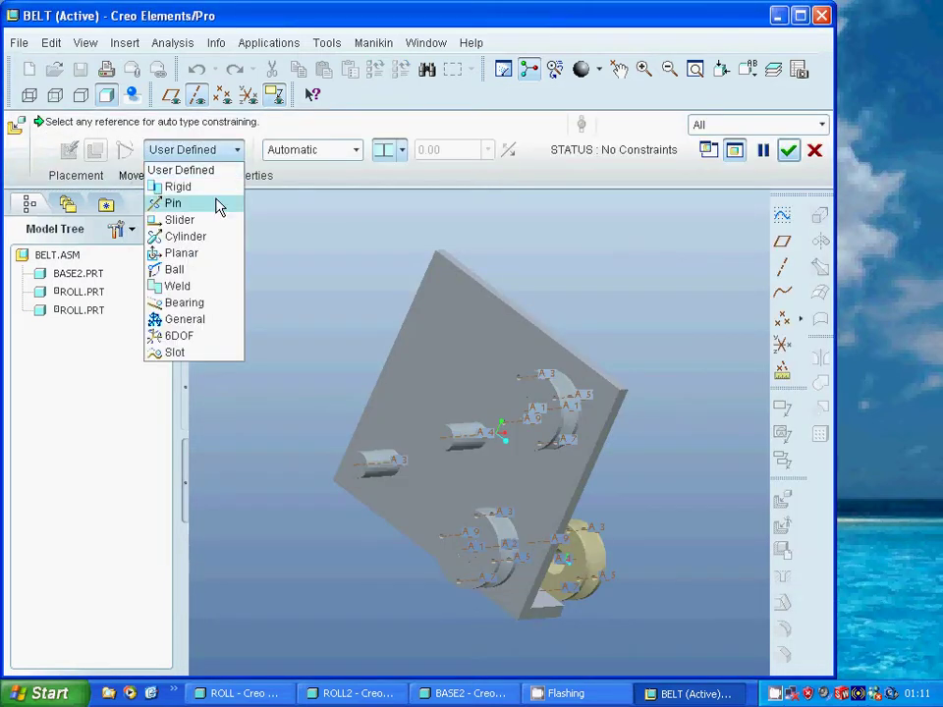
{"action": "left_click", "coordinate": [218, 203]}
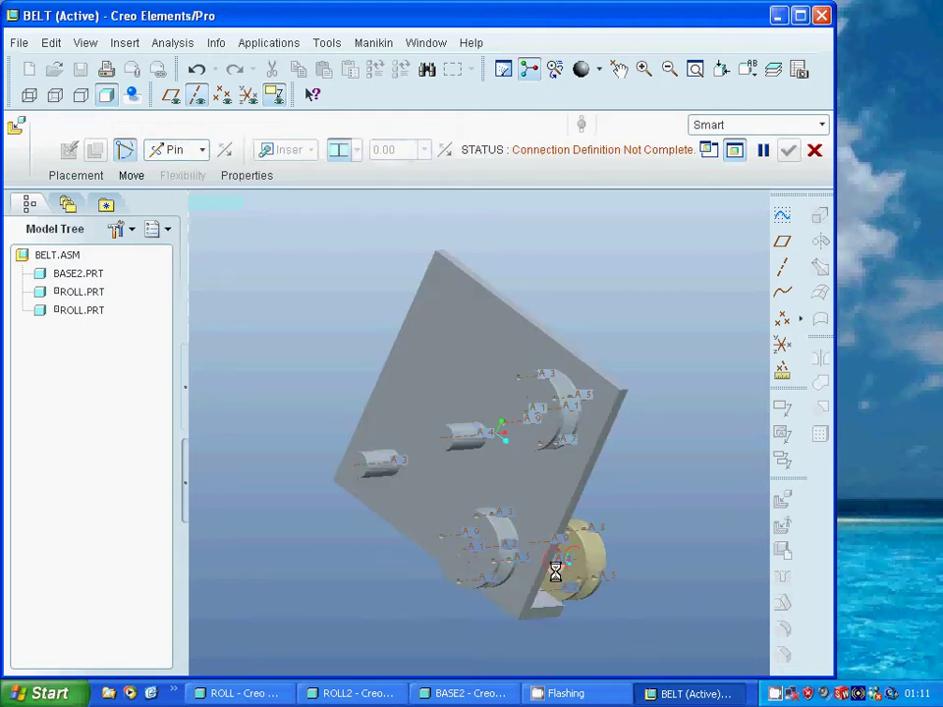
- Align the third roll's bore with the base's pin A_3, align the pin's end face with the roll's flat face, and accept the placement
{"action": "left_click", "coordinate": [553, 562]}
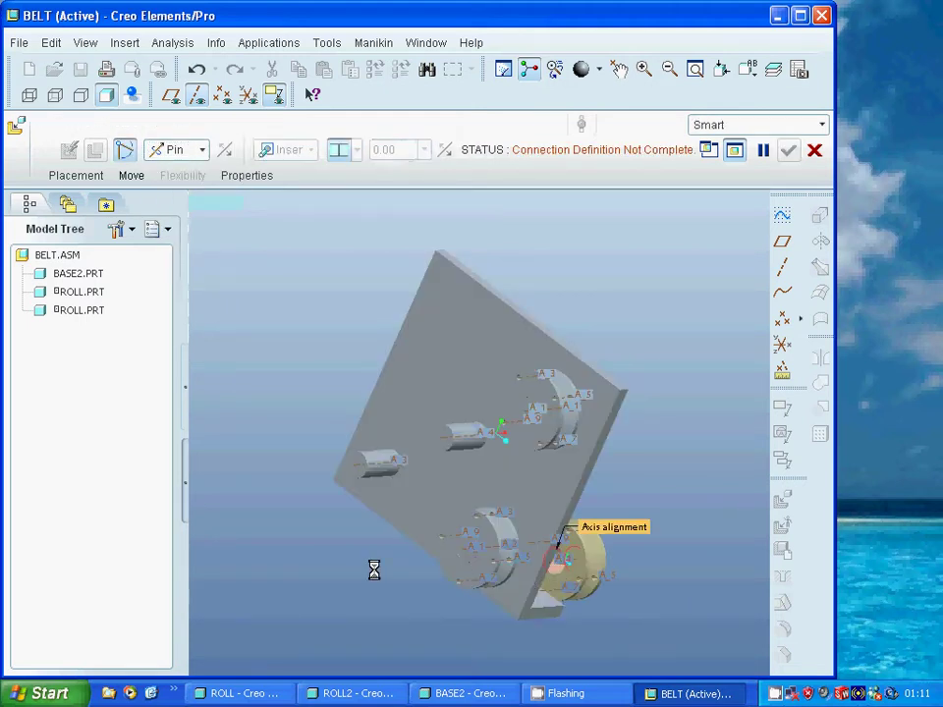
{"action": "left_click", "coordinate": [379, 464]}
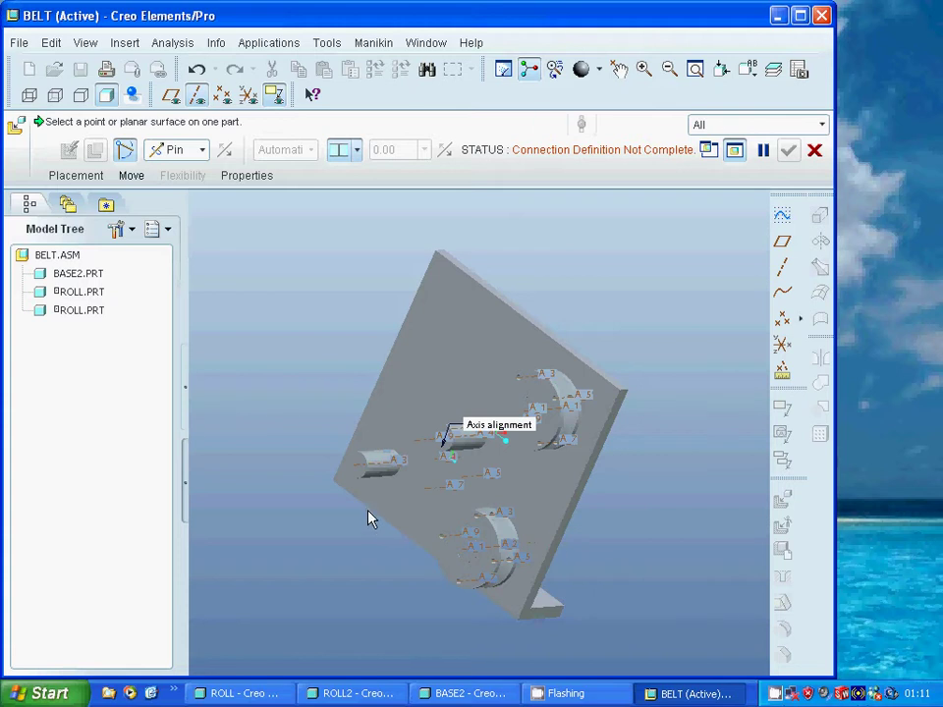
{"action": "left_click", "coordinate": [354, 474]}
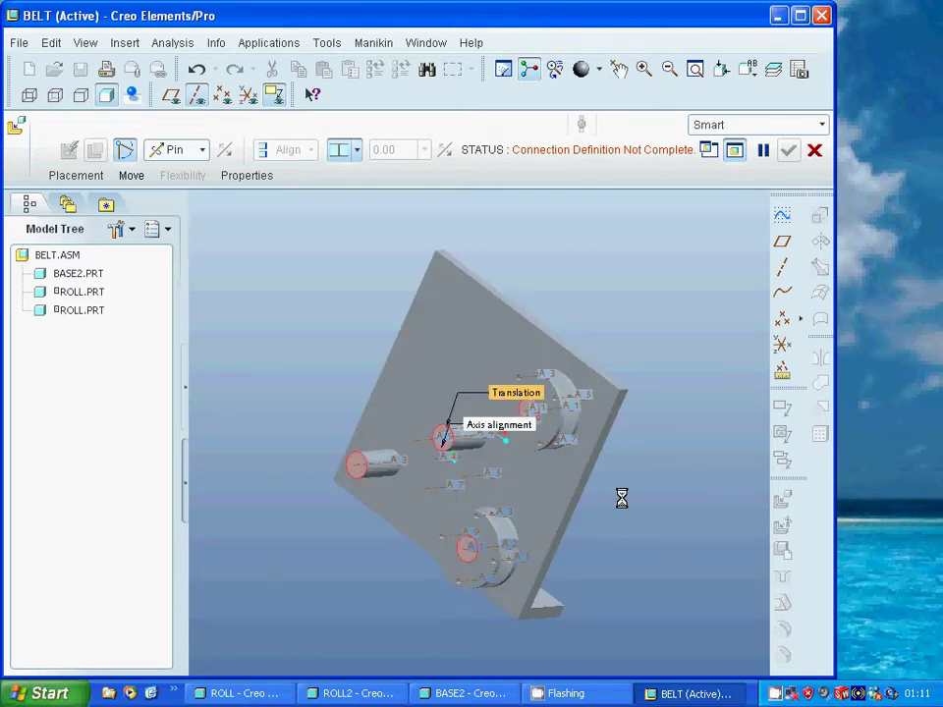
{"action": "mouse_move", "coordinate": [556, 506]}
{"action": "middle_mouse_down"}
{"action": "mouse_move", "coordinate": [572, 517]}
{"action": "mouse_move", "coordinate": [589, 507]}
{"action": "mouse_move", "coordinate": [547, 498]}
{"action": "middle_mouse_up"}
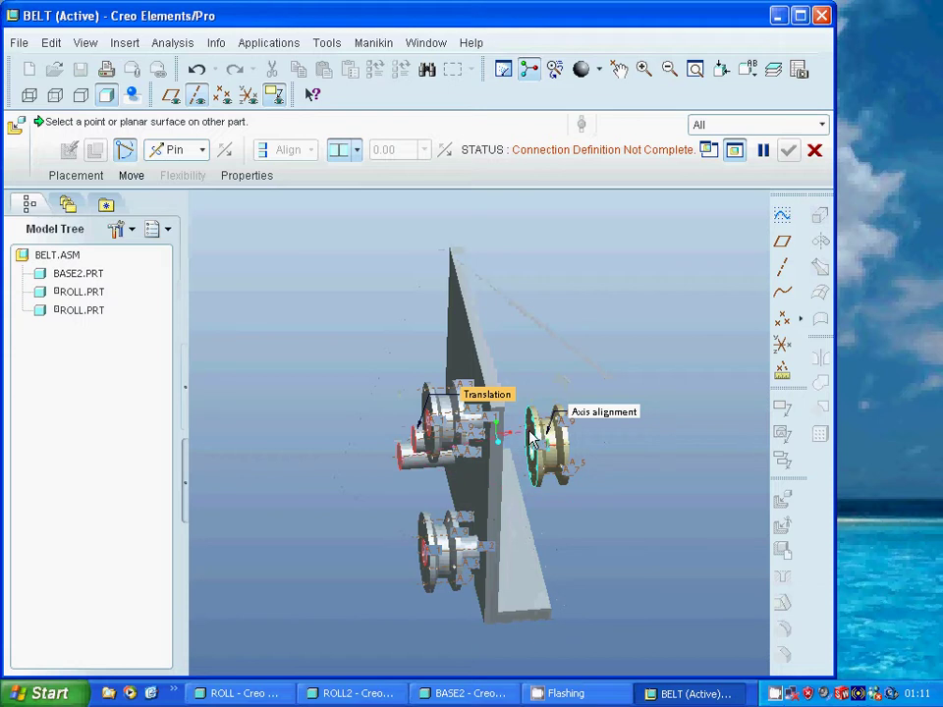
{"action": "left_click", "coordinate": [505, 504]}
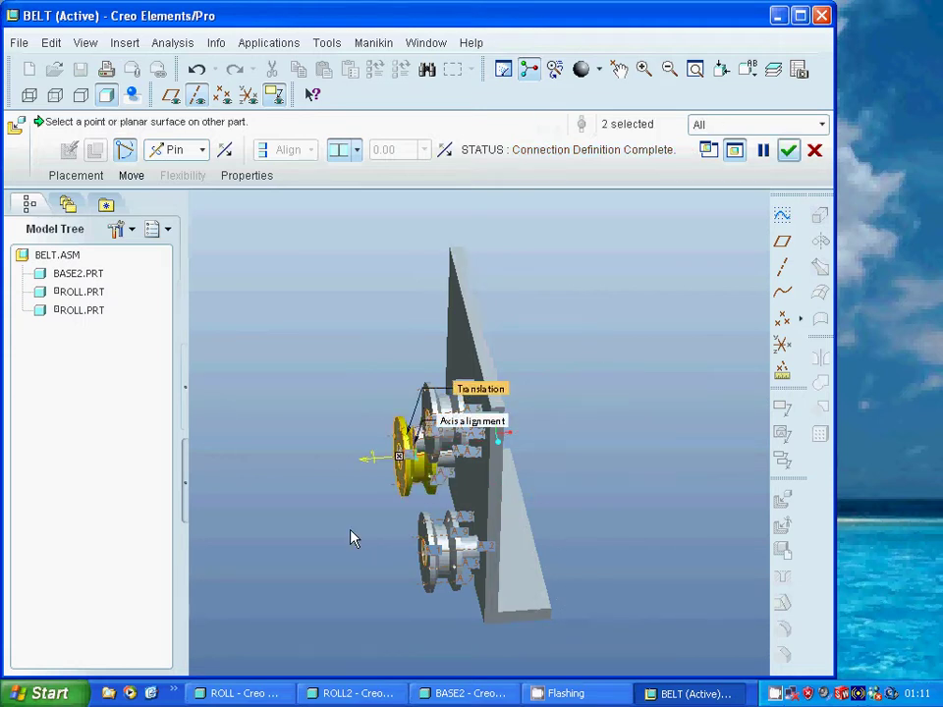
{"action": "left_click", "coordinate": [789, 150]}
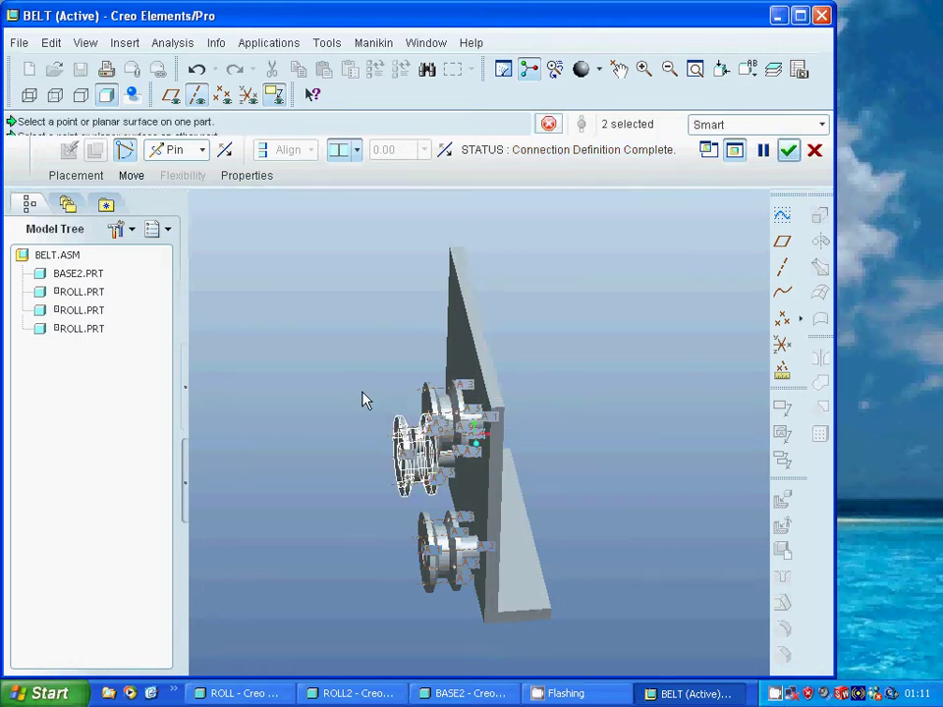
- Rotate the roll on pin A_3 with the Drag tool to check its motion, and end the dragging
{"action": "key", "text": "ctrl+d"}
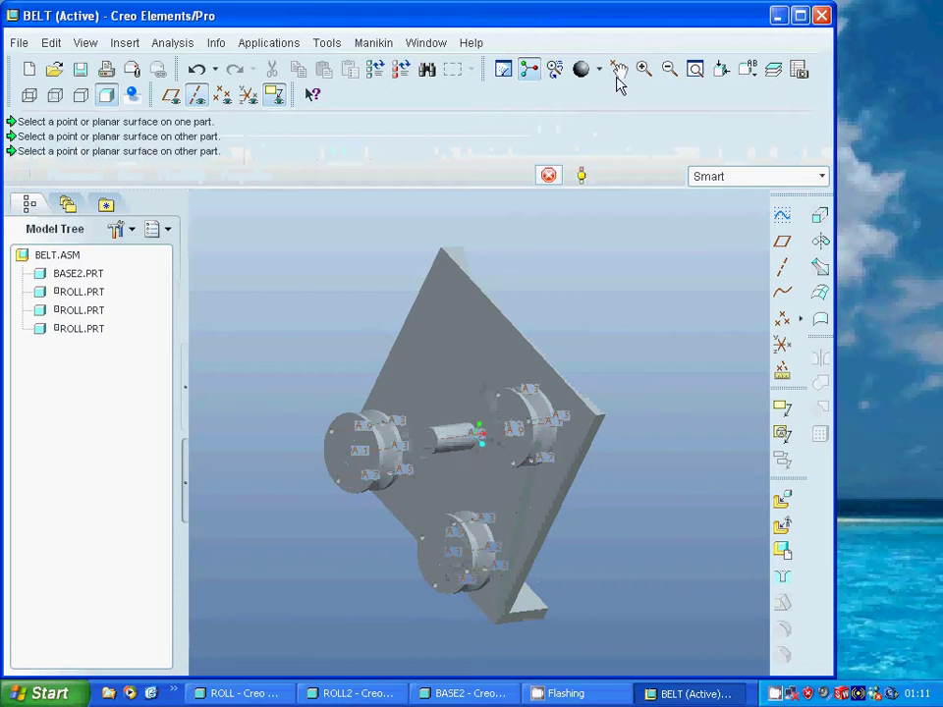
{"action": "left_click", "coordinate": [616, 70]}
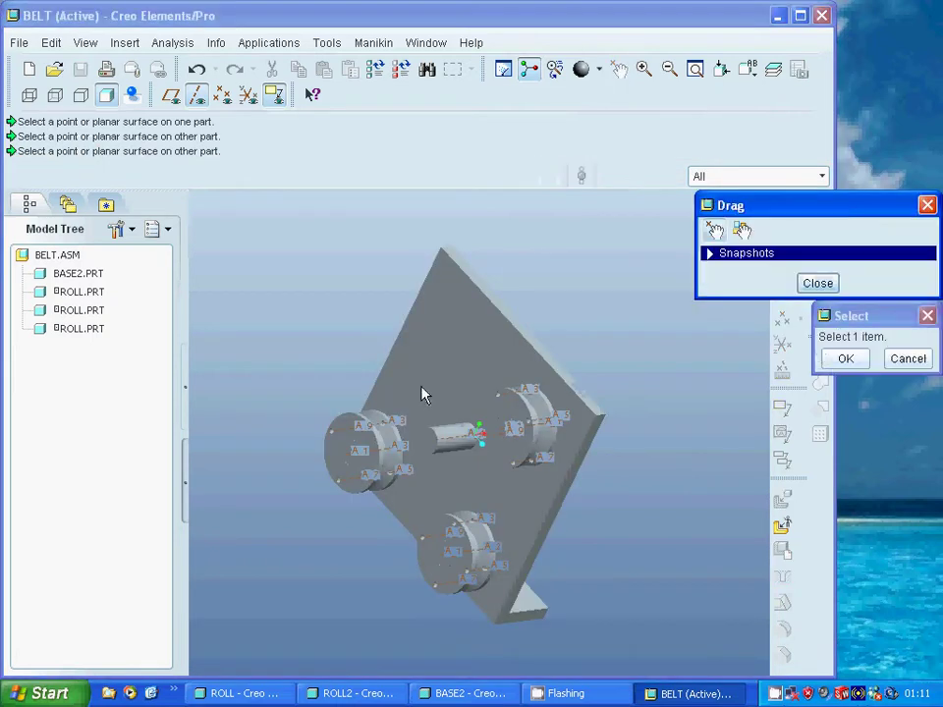
{"action": "left_click", "coordinate": [363, 424]}
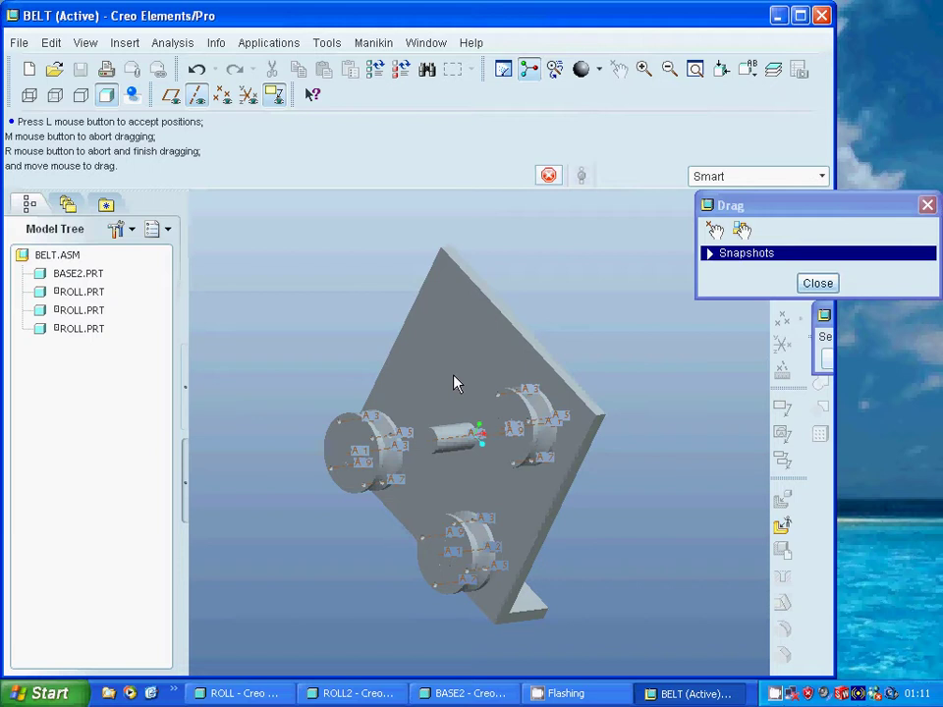
{"action": "left_click", "coordinate": [584, 325]}
{"action": "left_click", "coordinate": [843, 360]}
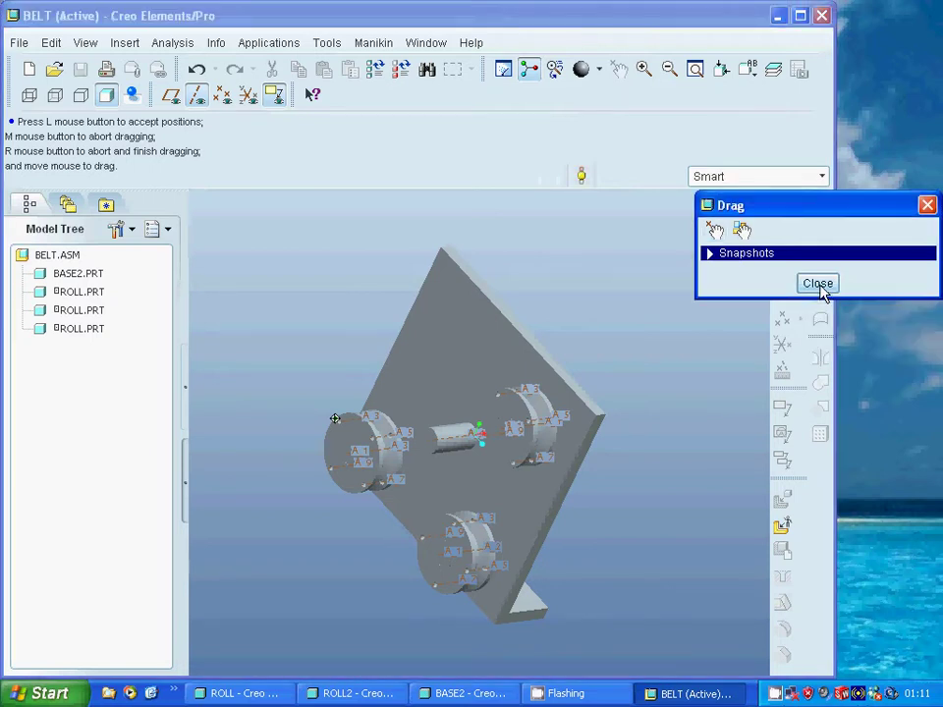
{"action": "left_click", "coordinate": [819, 284]}
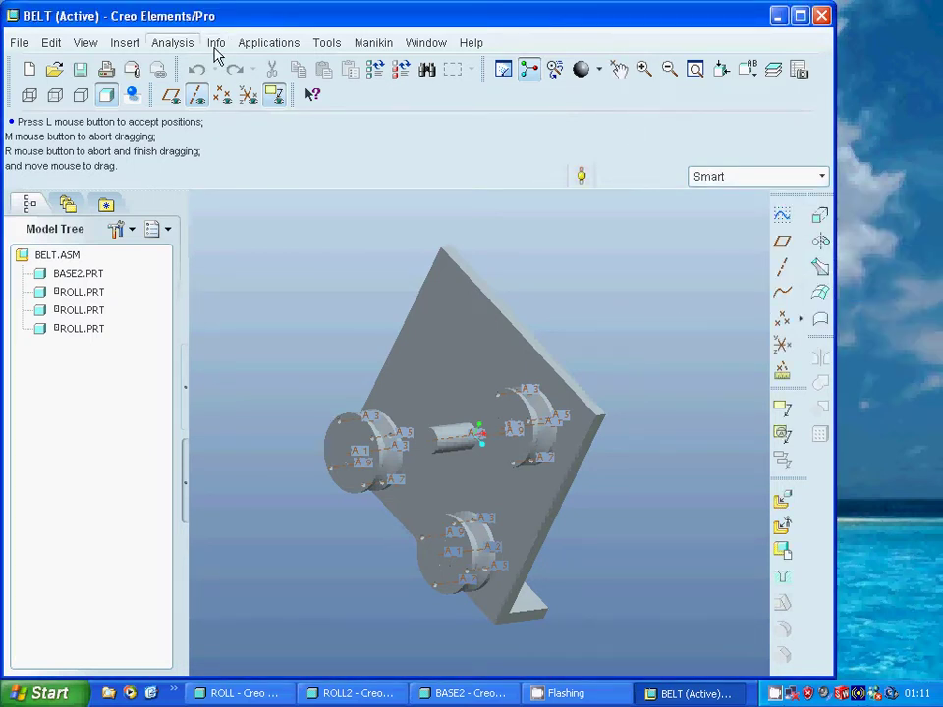
- Insert roll2.prt into the assembly and give it a Pin connection
{"action": "left_click", "coordinate": [783, 502]}
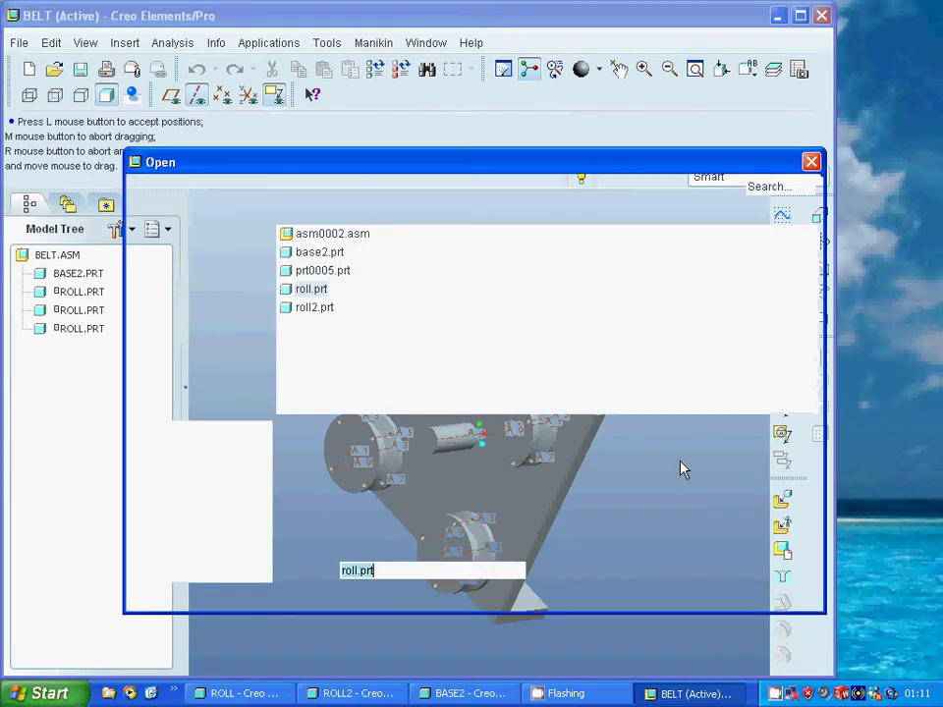
{"action": "left_click", "coordinate": [314, 307]}
{"action": "left_click", "coordinate": [615, 596]}
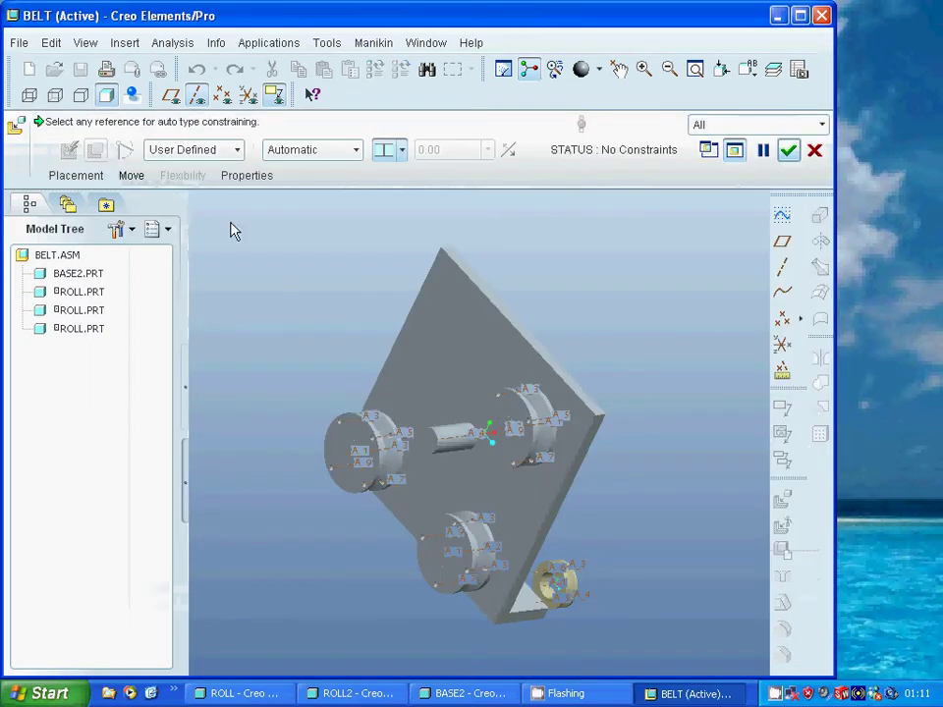
{"action": "left_click", "coordinate": [236, 149]}
{"action": "left_click", "coordinate": [201, 203]}
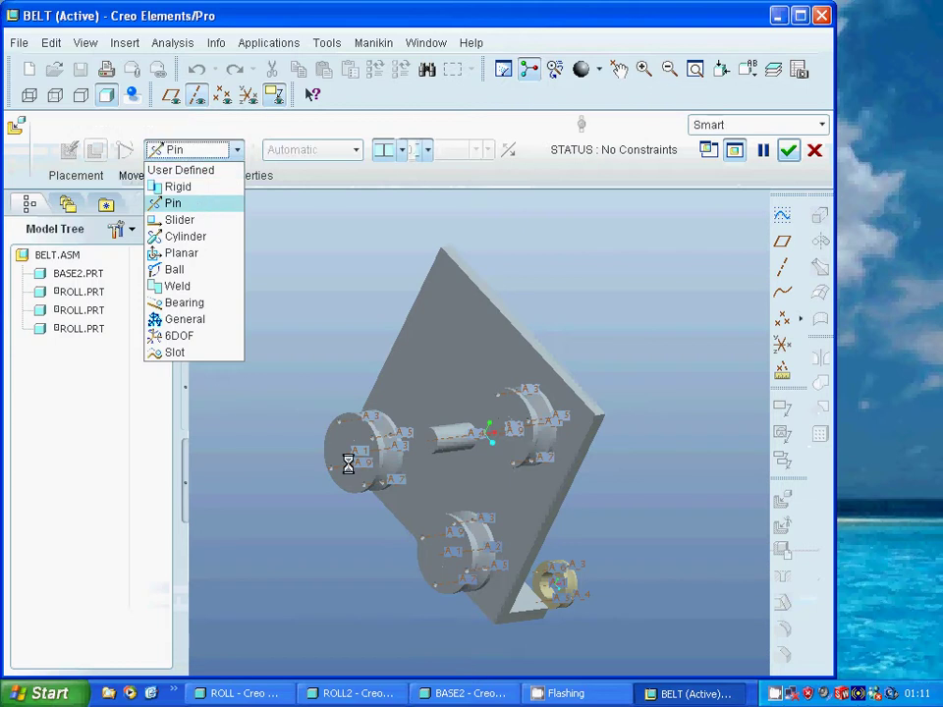
- Align the small roll's bore with the base's middle pin (A_4), align the pin's end face with the roll's flat face, and accept the placement
{"action": "left_click", "coordinate": [545, 595]}
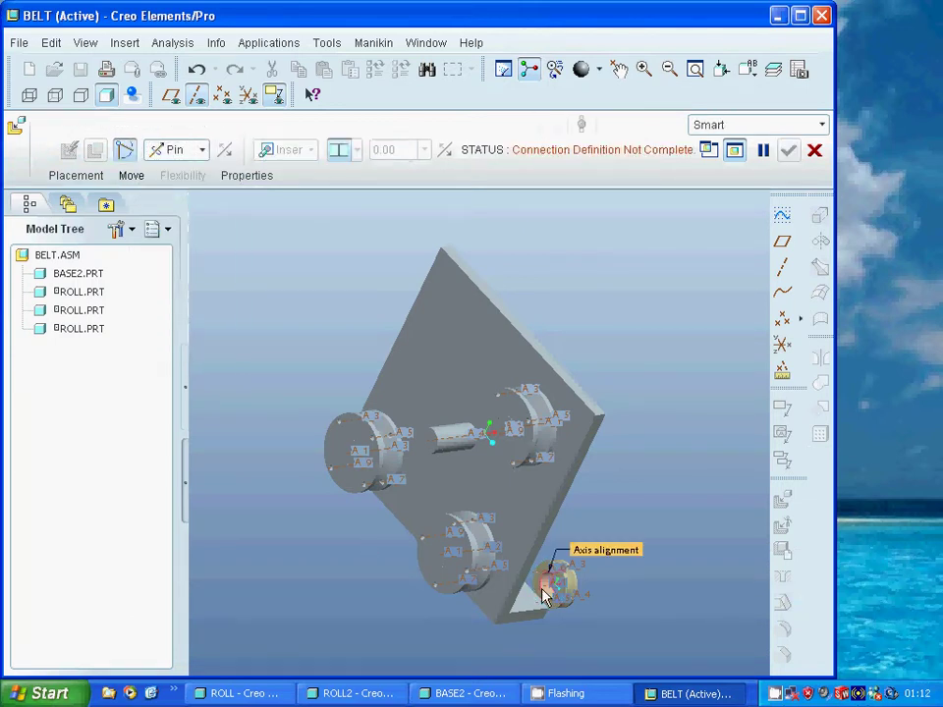
{"action": "left_click", "coordinate": [454, 438]}
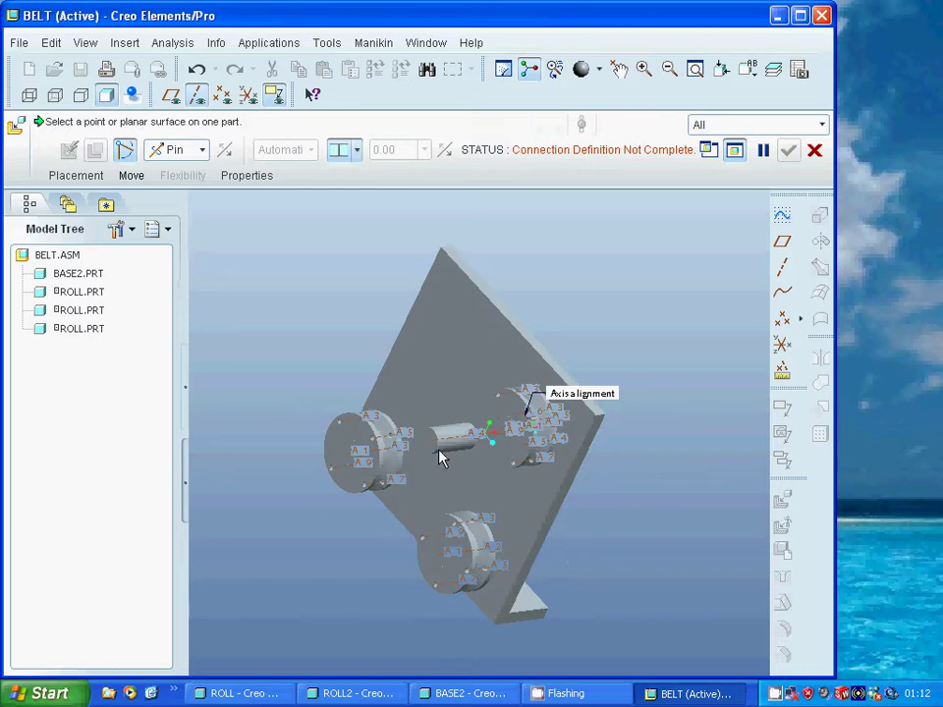
{"action": "left_click", "coordinate": [433, 443]}
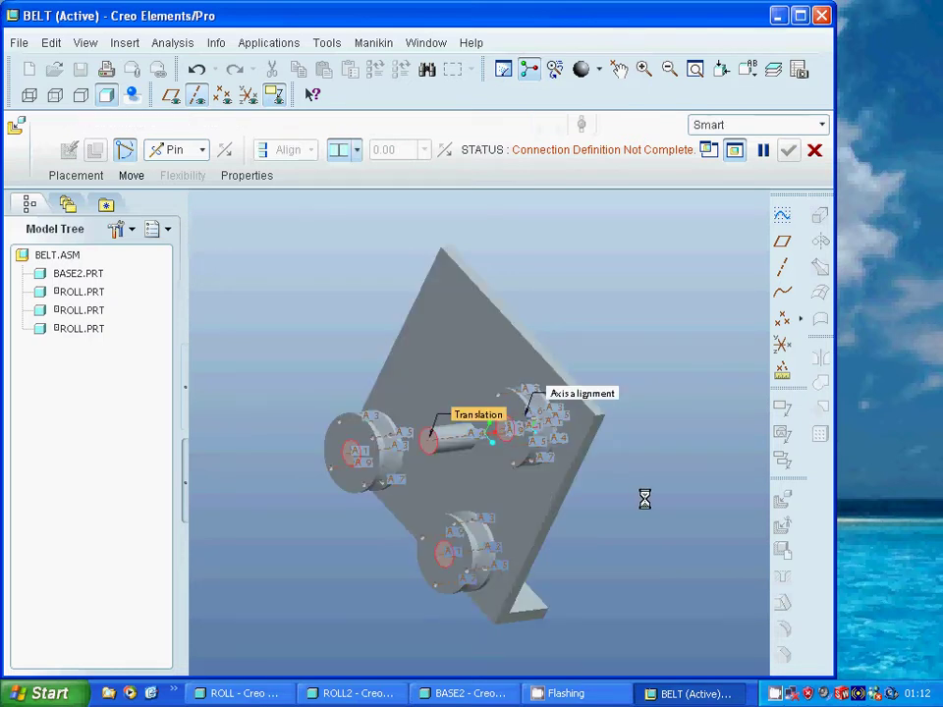
{"action": "mouse_move", "coordinate": [556, 510]}
{"action": "middle_mouse_down"}
{"action": "mouse_move", "coordinate": [517, 513]}
{"action": "mouse_move", "coordinate": [626, 513]}
{"action": "mouse_move", "coordinate": [580, 492]}
{"action": "mouse_move", "coordinate": [559, 447]}
{"action": "middle_mouse_up"}
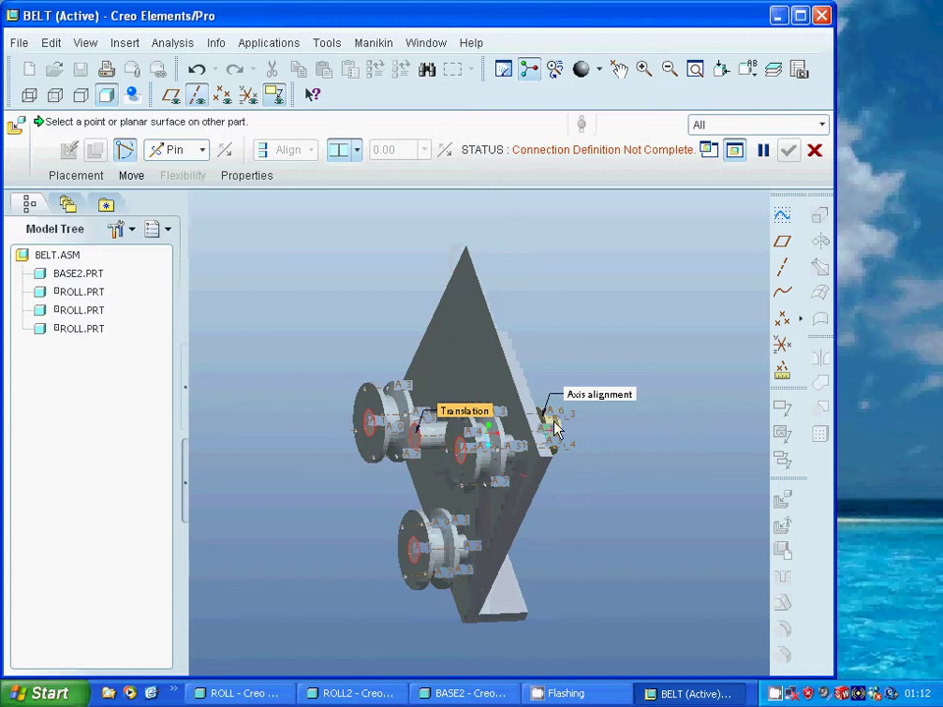
{"action": "middle_click_drag", "start_coordinate": [602, 505], "coordinate": [585, 502]}
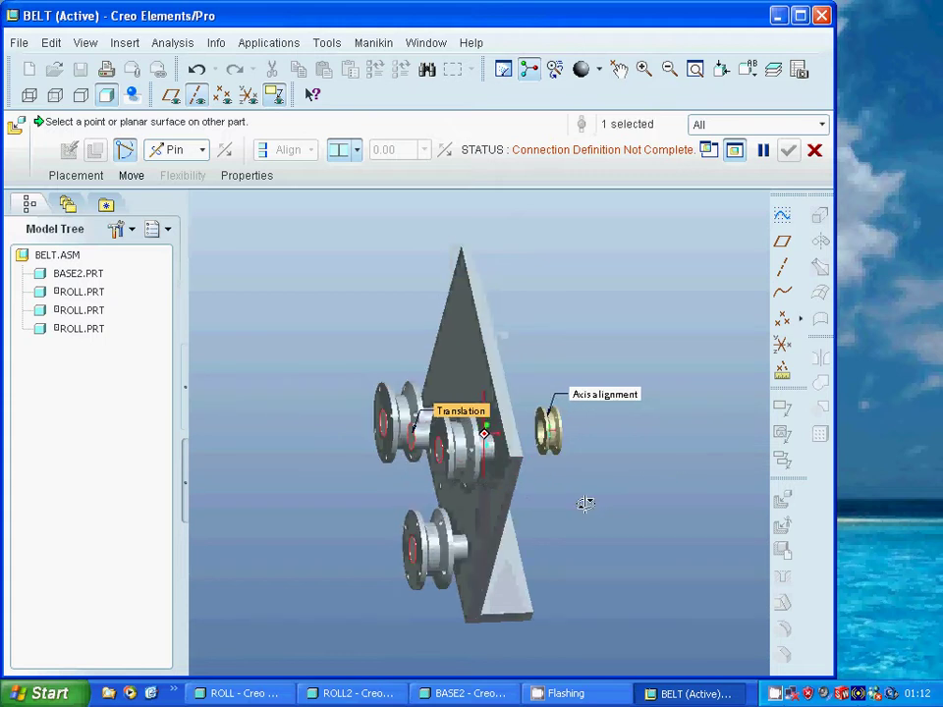
{"action": "left_click", "coordinate": [545, 424]}
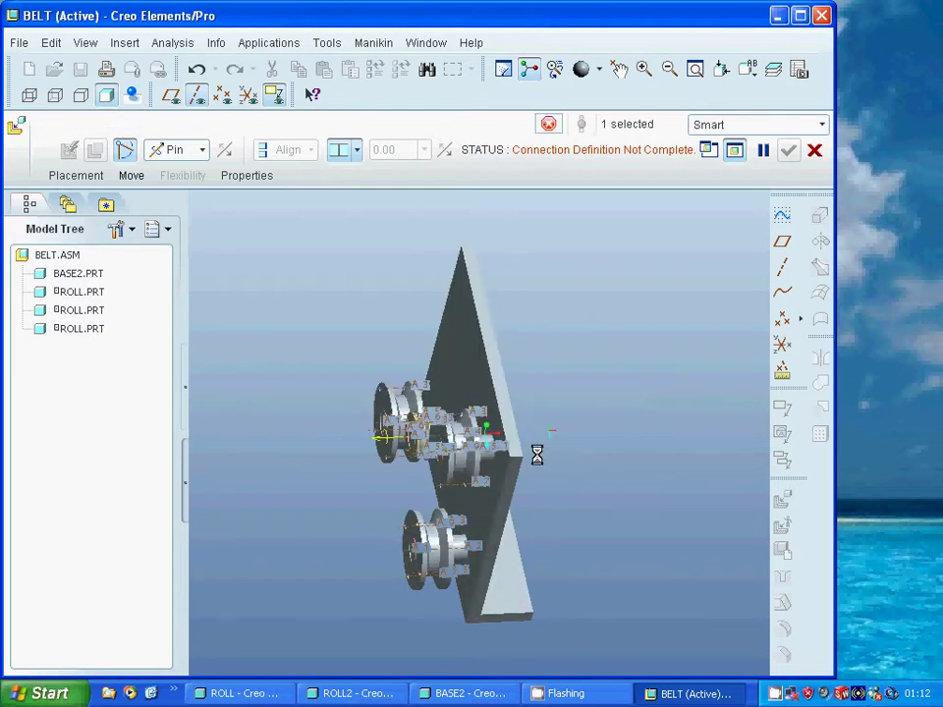
{"action": "left_click", "coordinate": [787, 151]}
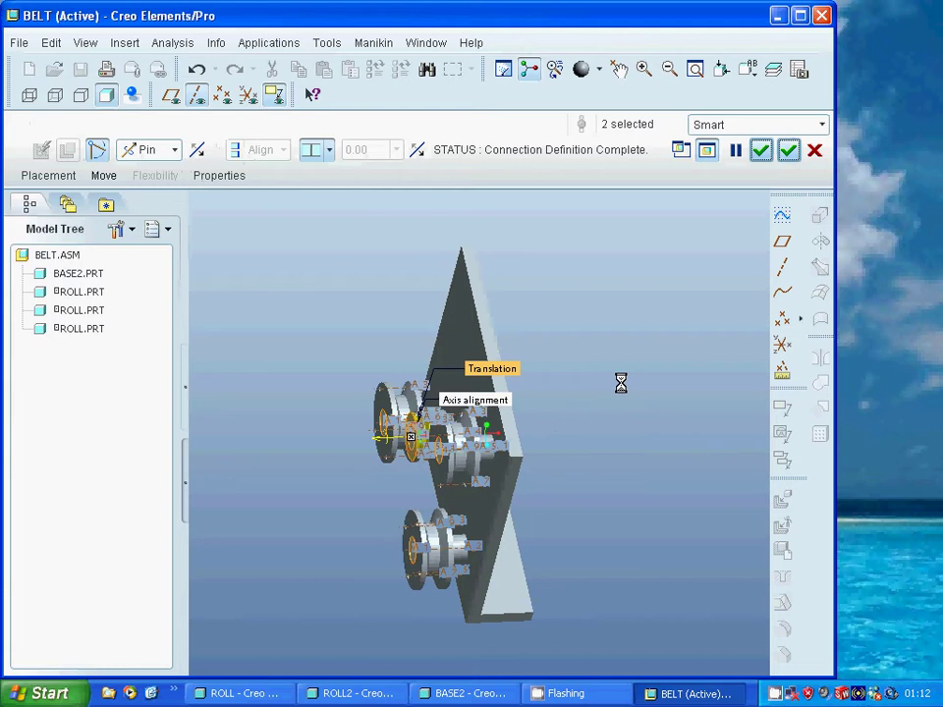
- Hide the datum axes, try rotating the small ROLL2 on its pin with the Drag tool, and end the dragging
{"action": "left_click", "coordinate": [618, 69]}
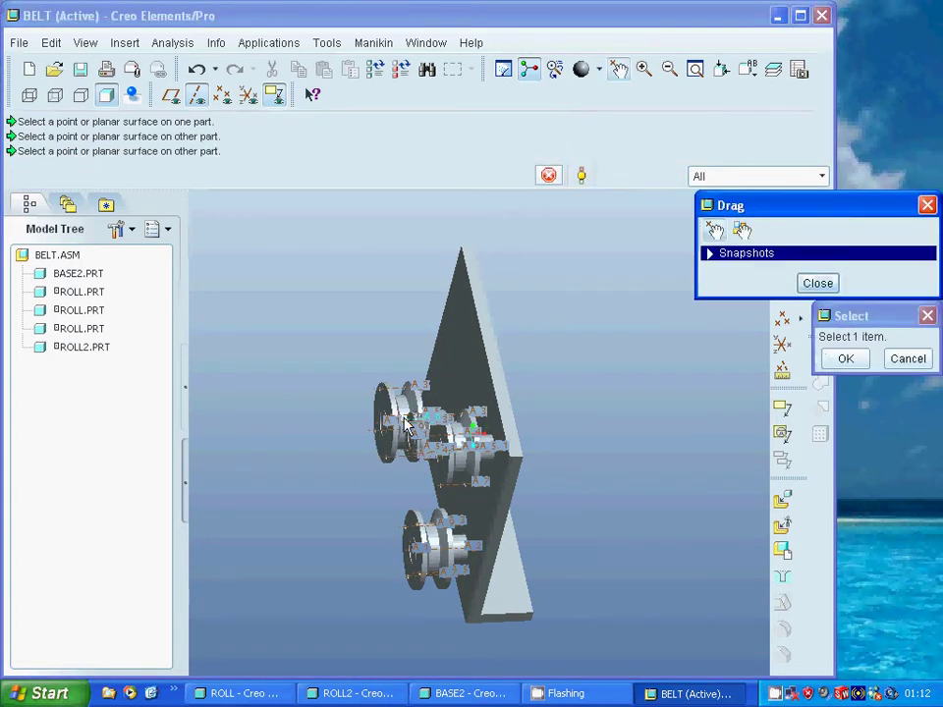
{"action": "left_click", "coordinate": [195, 95]}
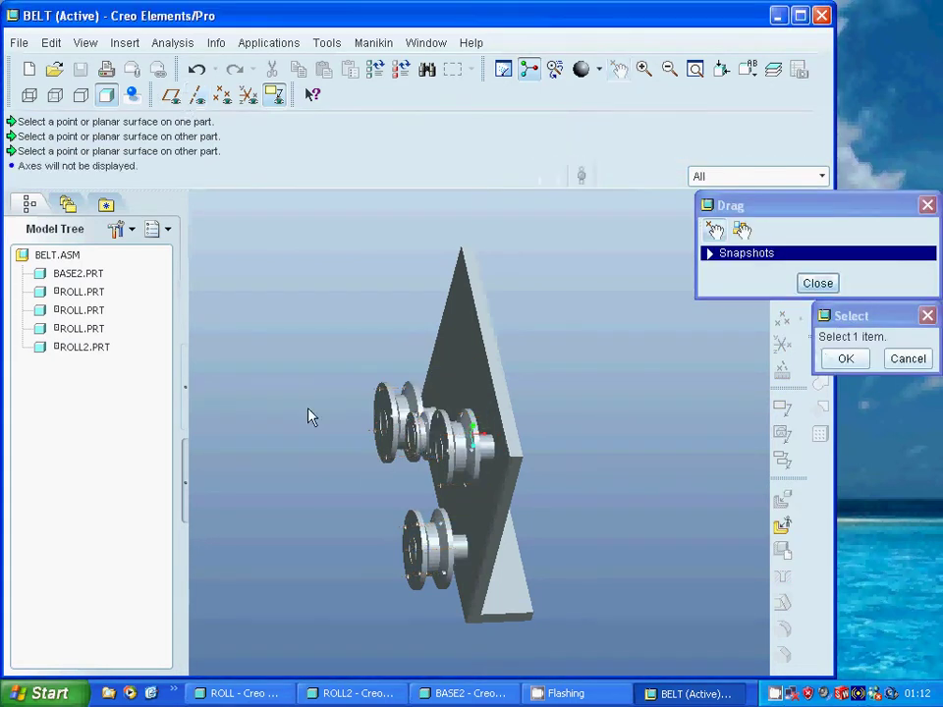
{"action": "left_click", "coordinate": [416, 430]}
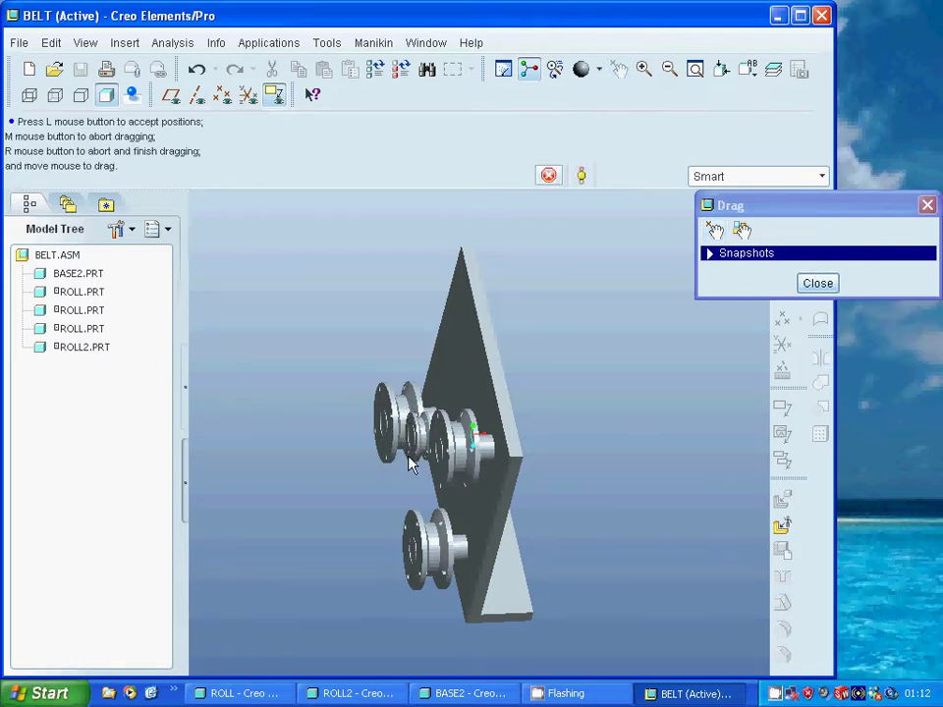
{"action": "left_click", "coordinate": [457, 471]}
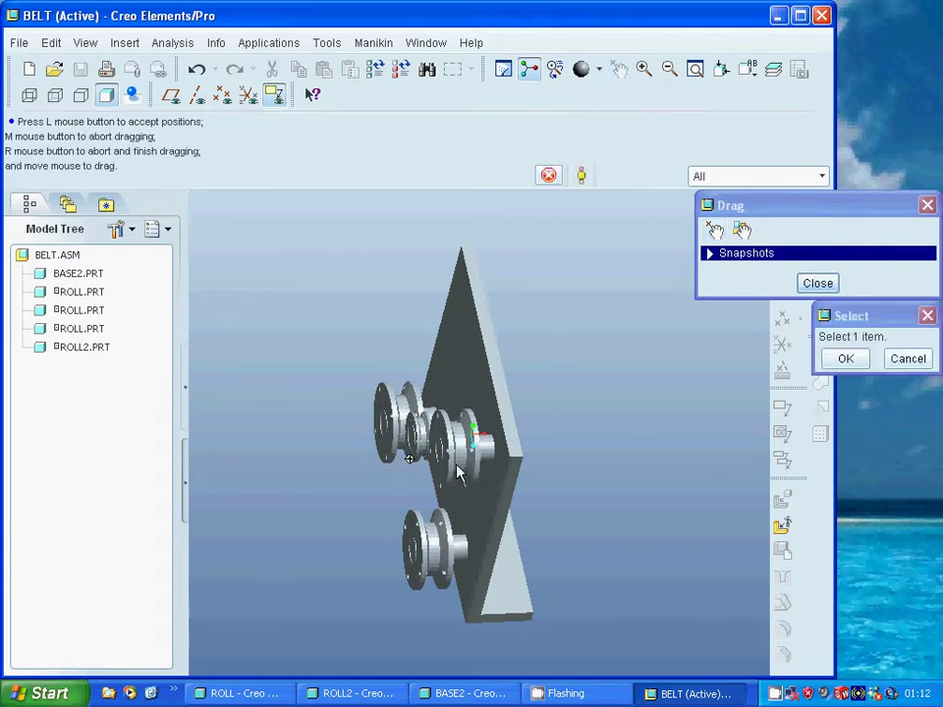
{"action": "left_click", "coordinate": [844, 357]}
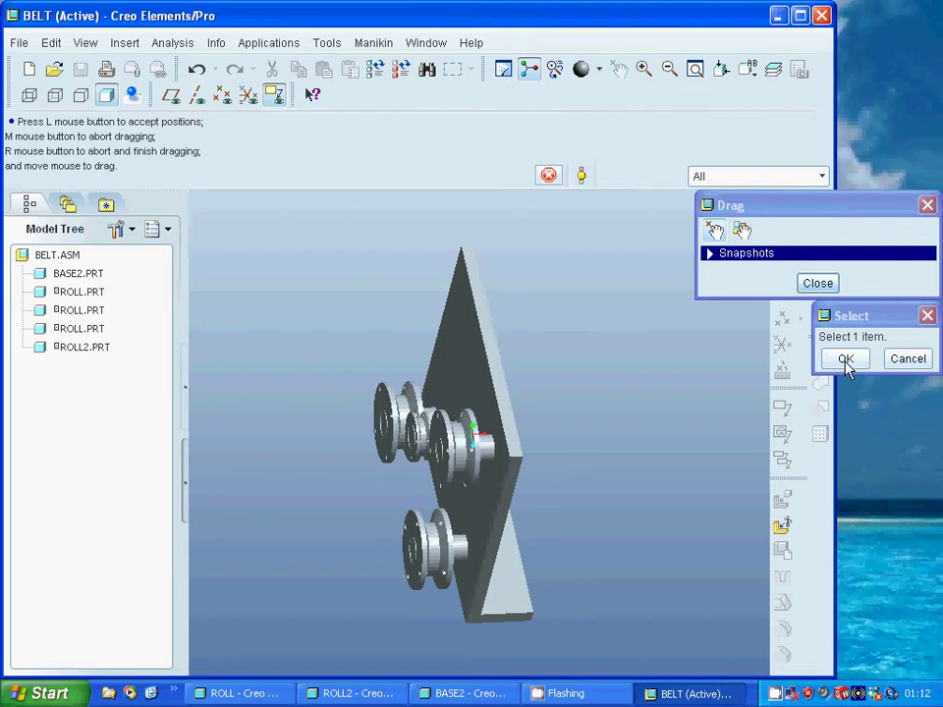
{"action": "left_click", "coordinate": [817, 283]}
- Give the three ROLL parts, in model tree order, the blue, green and yellow appearances
{"action": "middle_click_drag", "start_coordinate": [610, 363], "coordinate": [650, 340]}
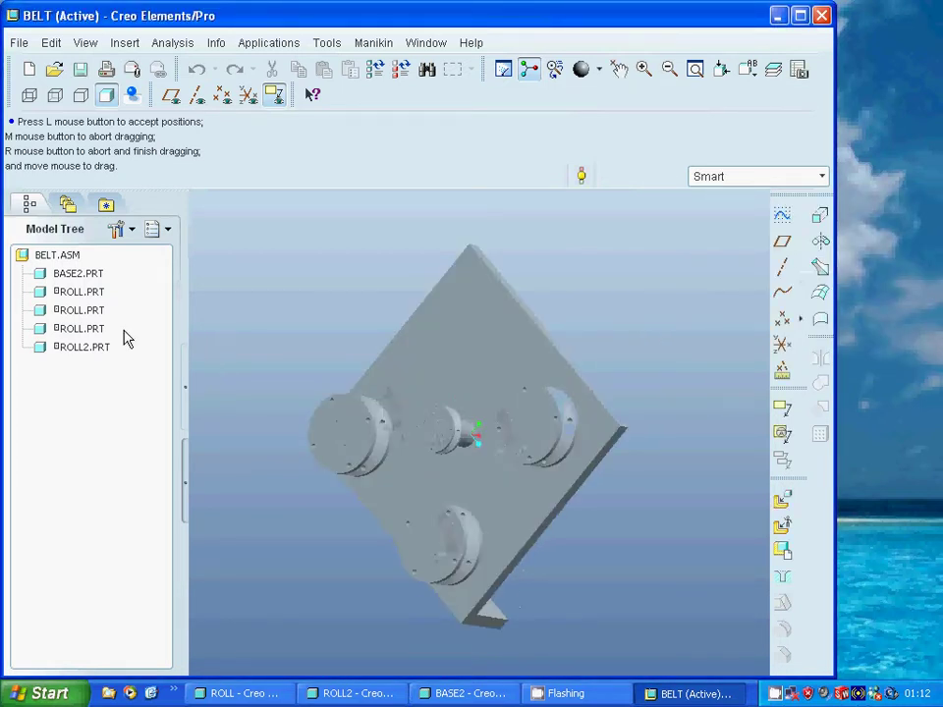
{"action": "left_click", "coordinate": [80, 292]}
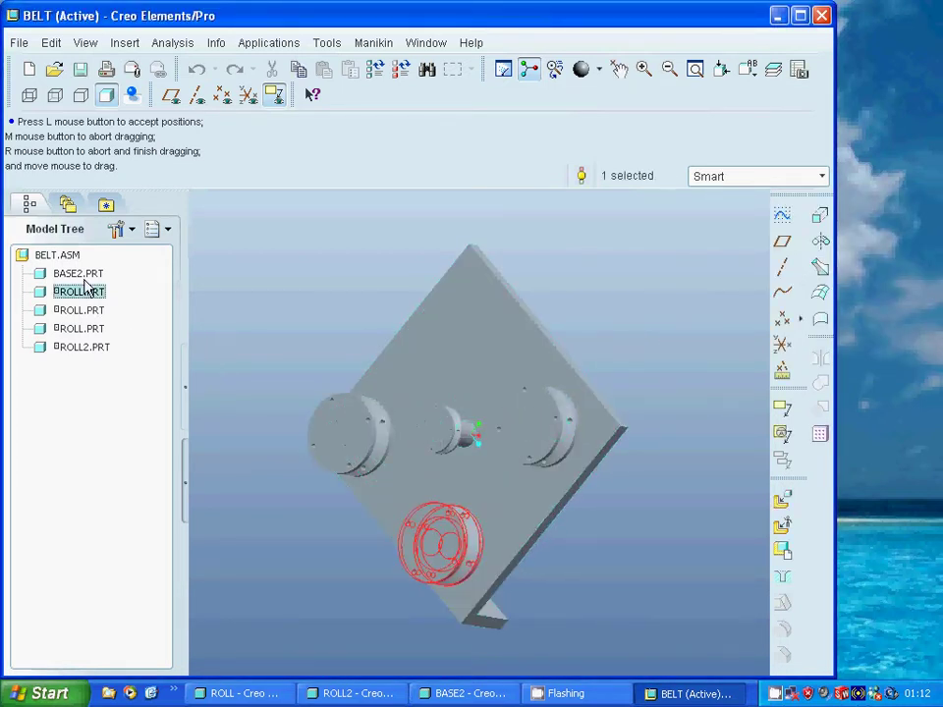
{"action": "left_click", "coordinate": [598, 71]}
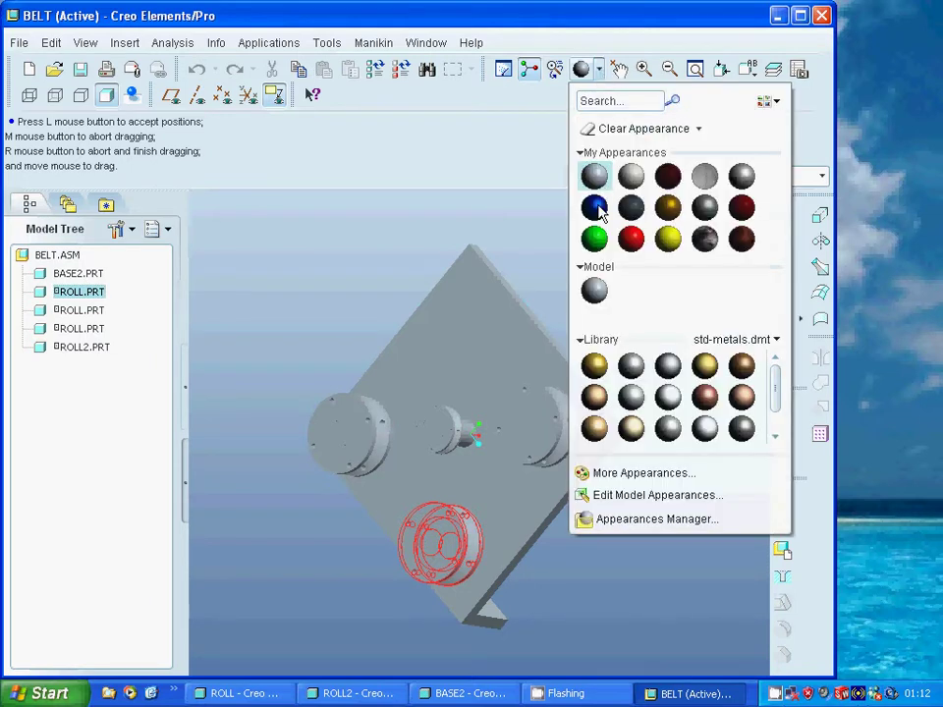
{"action": "left_click", "coordinate": [594, 208]}
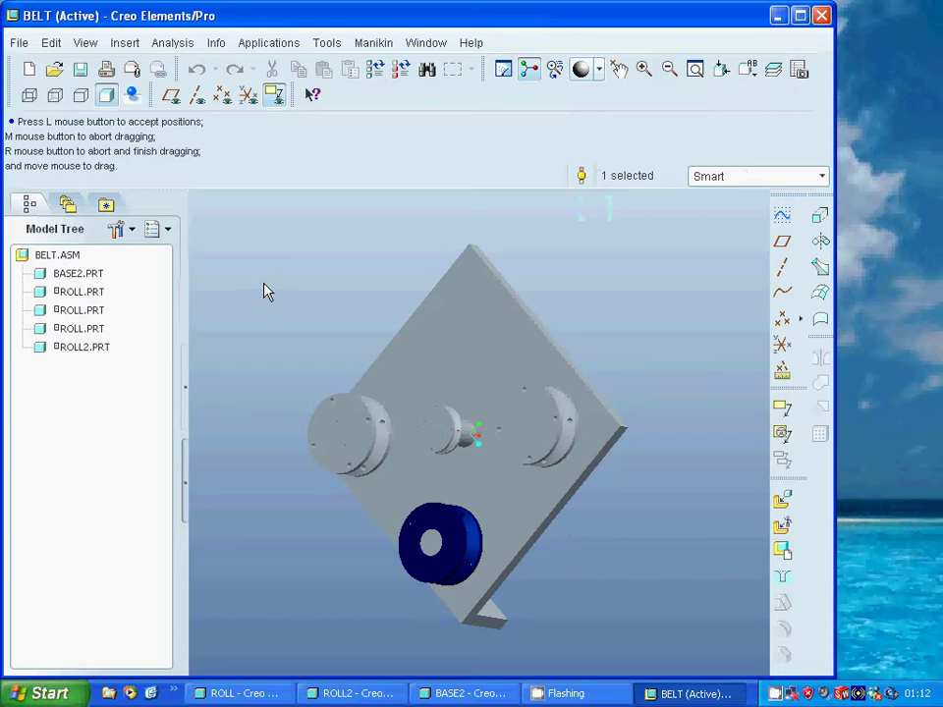
{"action": "left_click", "coordinate": [80, 312]}
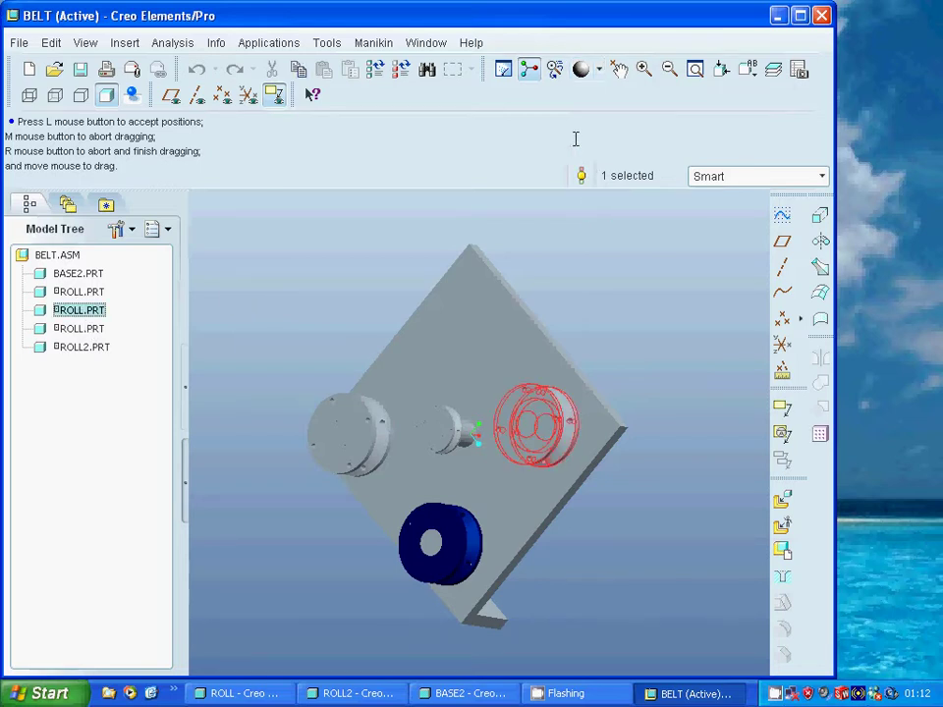
{"action": "left_click", "coordinate": [599, 70]}
{"action": "left_click", "coordinate": [594, 238]}
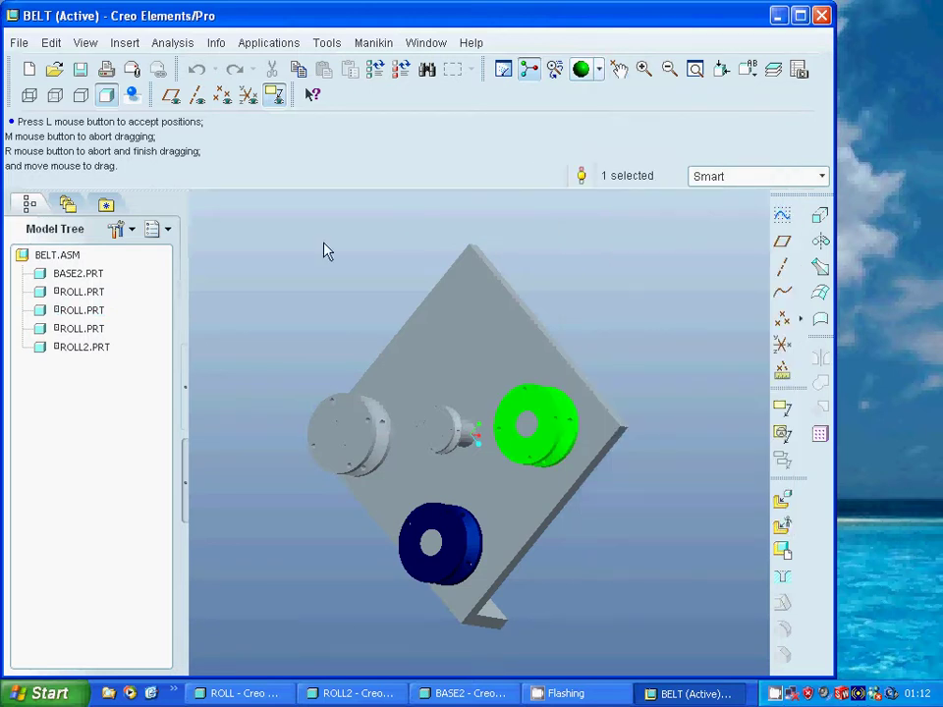
{"action": "left_click", "coordinate": [87, 330]}
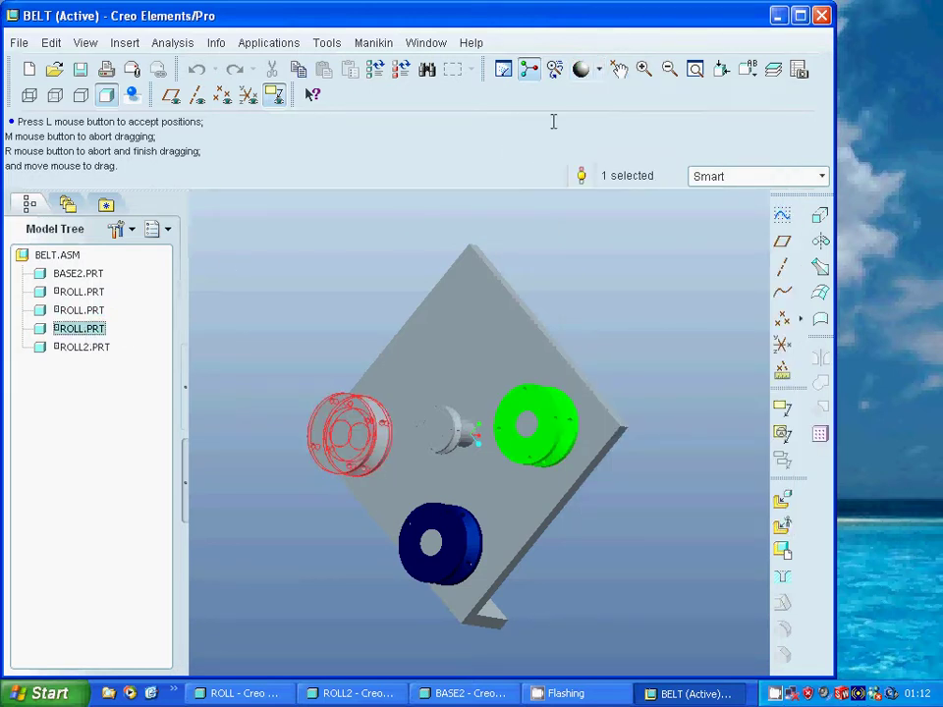
{"action": "left_click", "coordinate": [599, 70]}
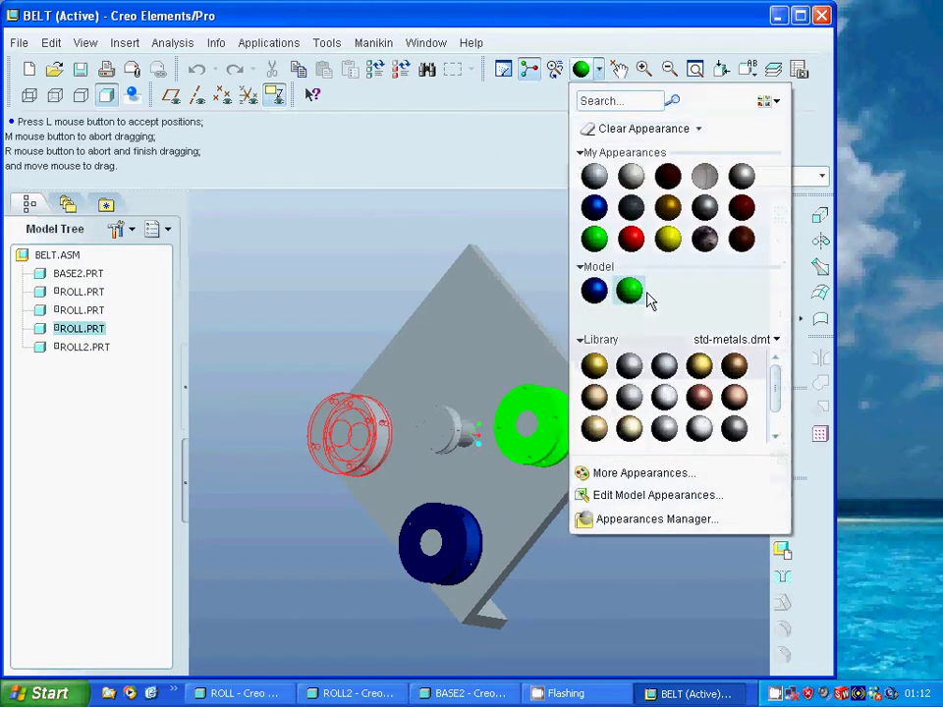
{"action": "left_click", "coordinate": [666, 242]}
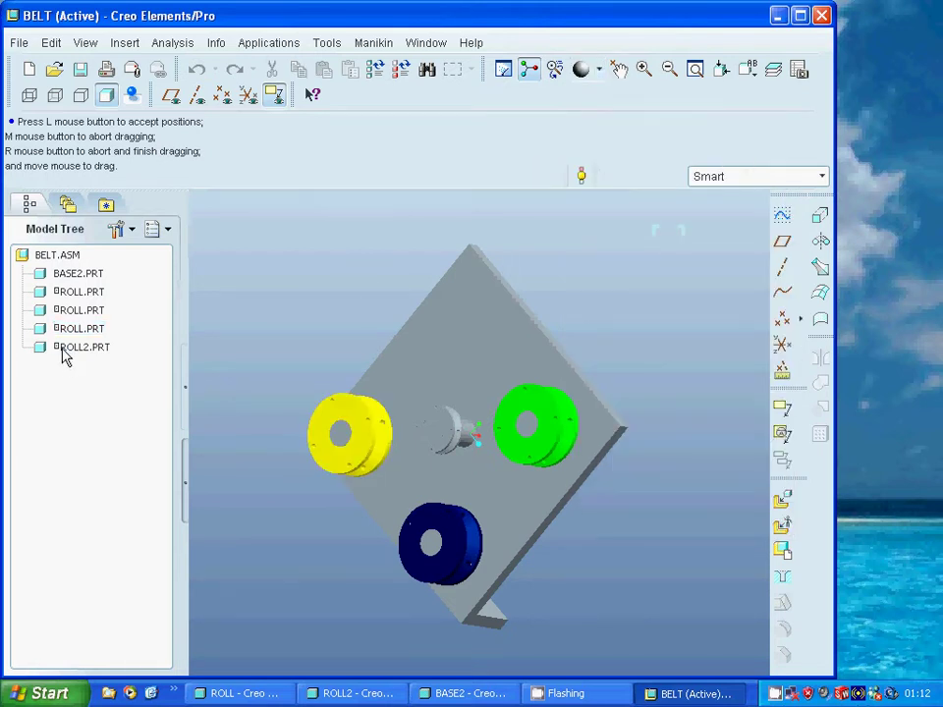
- Apply the brown metal appearance from the std-metals.dmt library to ROLL2
{"action": "left_click", "coordinate": [63, 350]}
{"action": "left_click", "coordinate": [598, 69]}
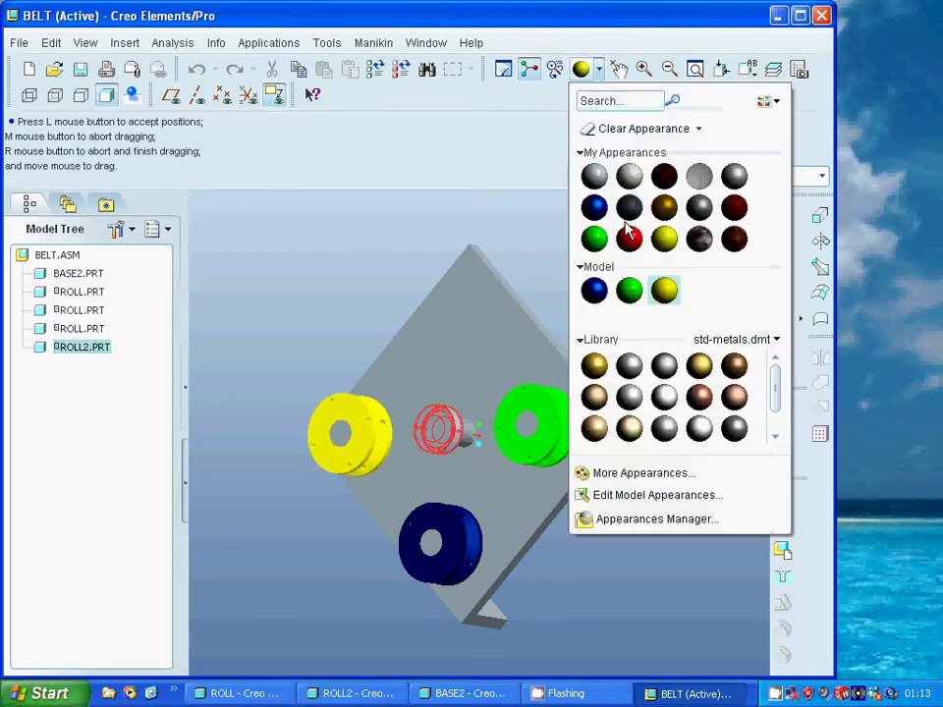
{"action": "left_click", "coordinate": [732, 366]}
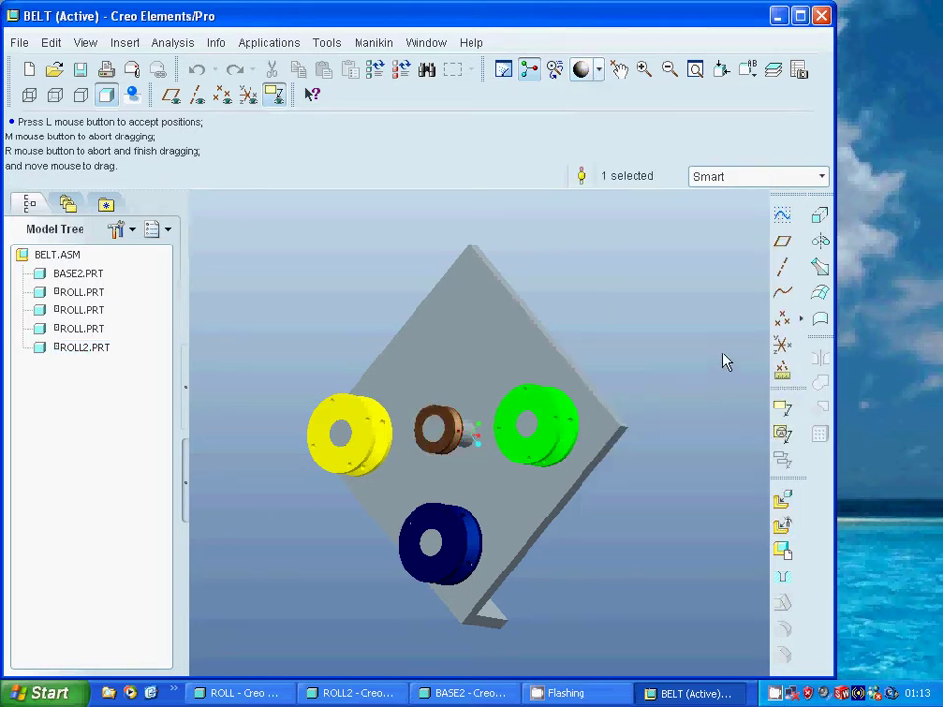
- Apply the first gold-coloured metal appearance from the std-metals.dmt library to ROLL2
{"action": "left_click", "coordinate": [599, 69]}
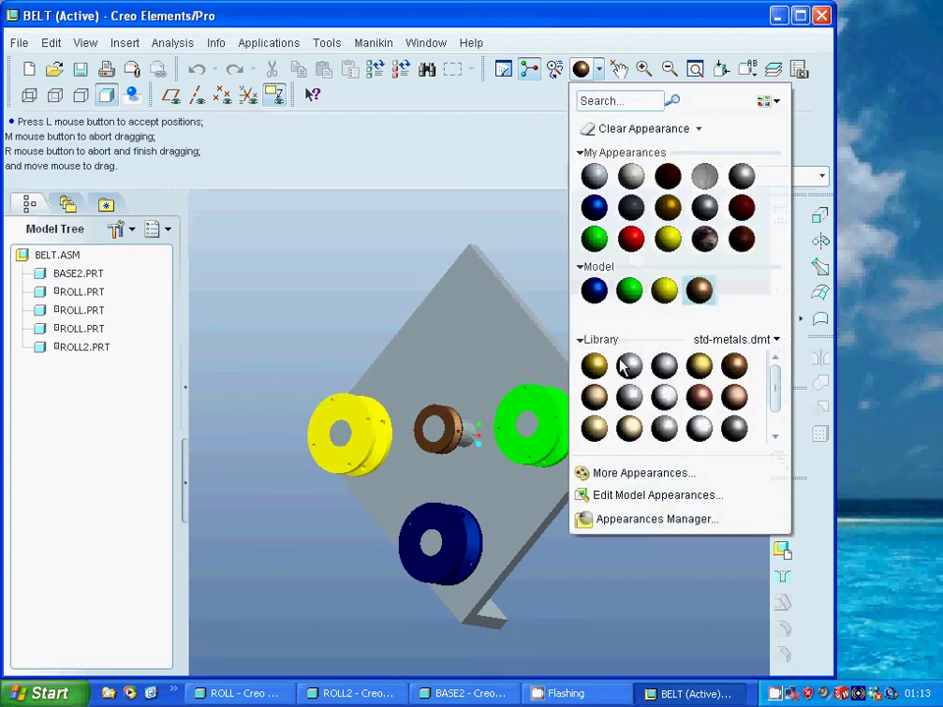
{"action": "left_click", "coordinate": [598, 366]}
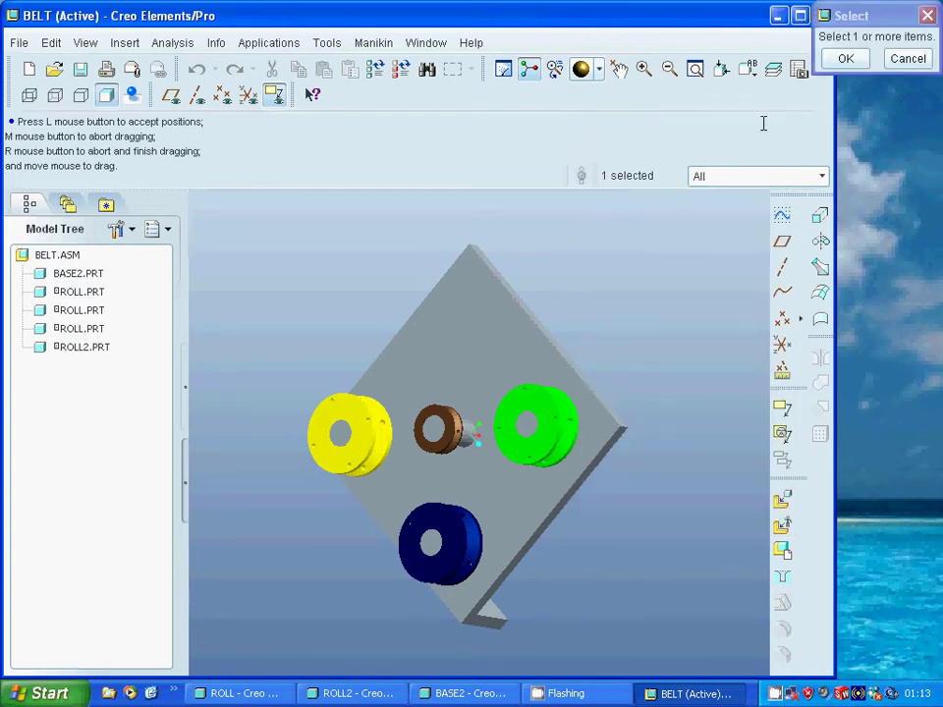
{"action": "left_click", "coordinate": [447, 420]}
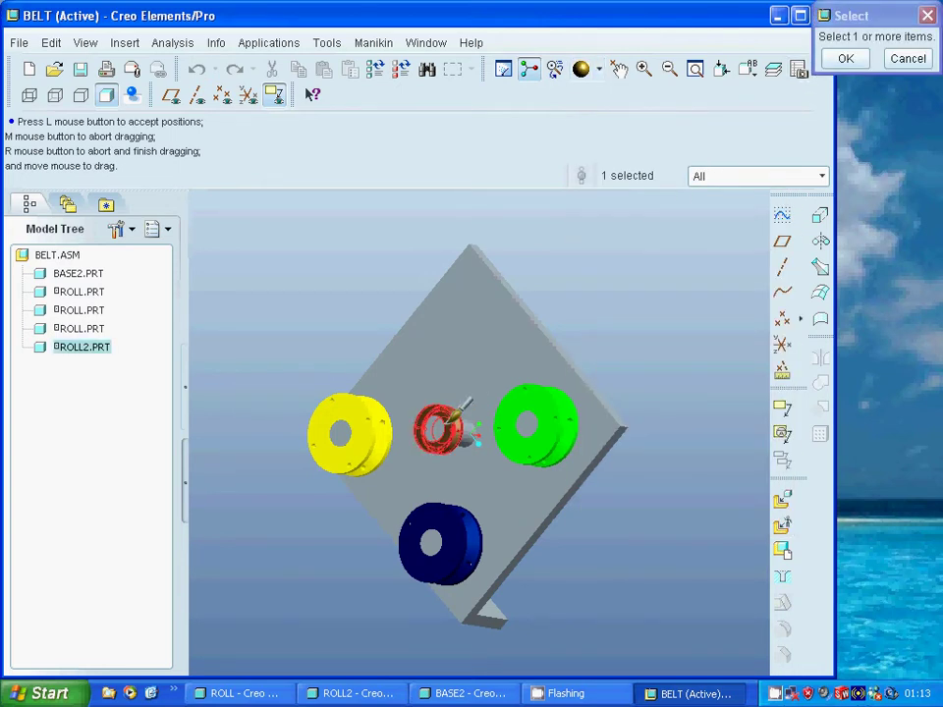
{"action": "left_click", "coordinate": [844, 58]}
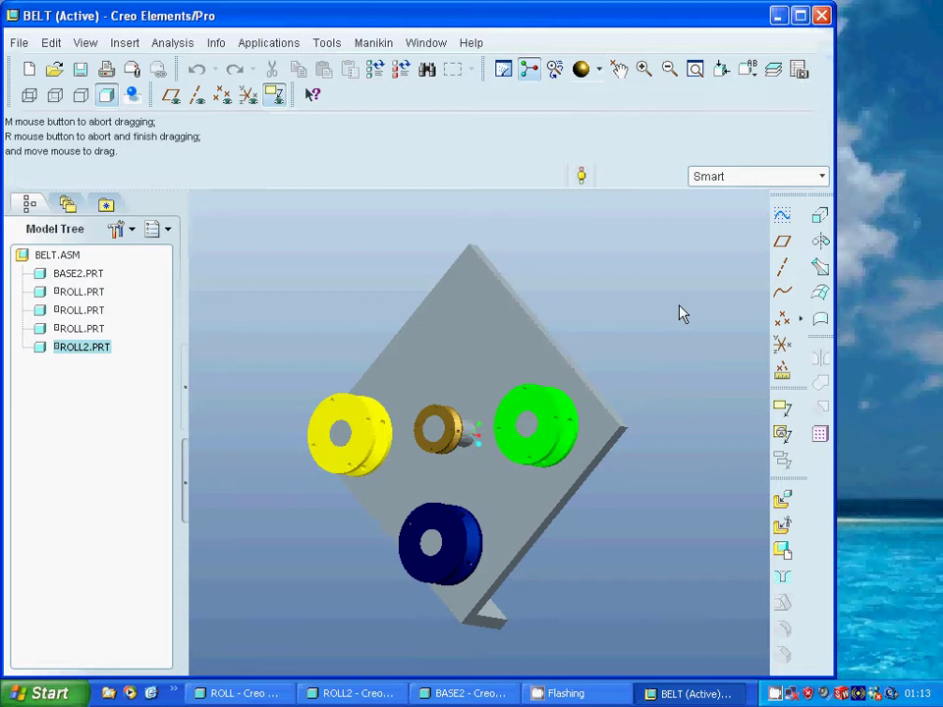
- Switch the belt assembly to the Mechanism application
{"action": "mouse_move", "coordinate": [685, 302]}
{"action": "middle_mouse_down"}
{"action": "mouse_move", "coordinate": [688, 280]}
{"action": "mouse_move", "coordinate": [709, 288]}
{"action": "mouse_move", "coordinate": [684, 297]}
{"action": "mouse_move", "coordinate": [662, 280]}
{"action": "middle_mouse_up"}
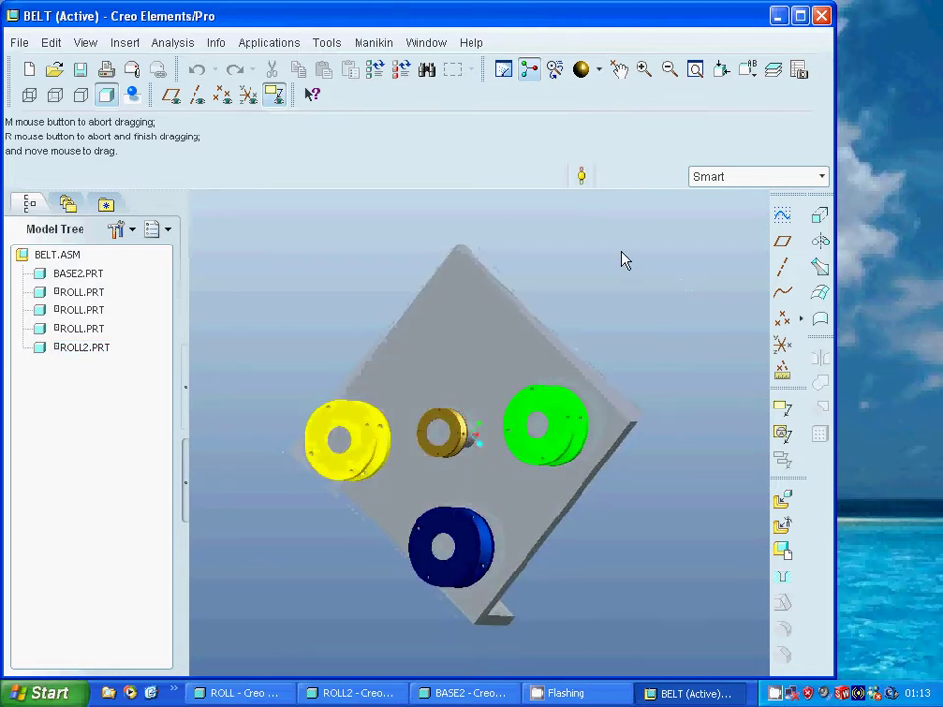
{"action": "scroll", "coordinate": [646, 324], "scroll_direction": "down", "scroll_amount": 2}
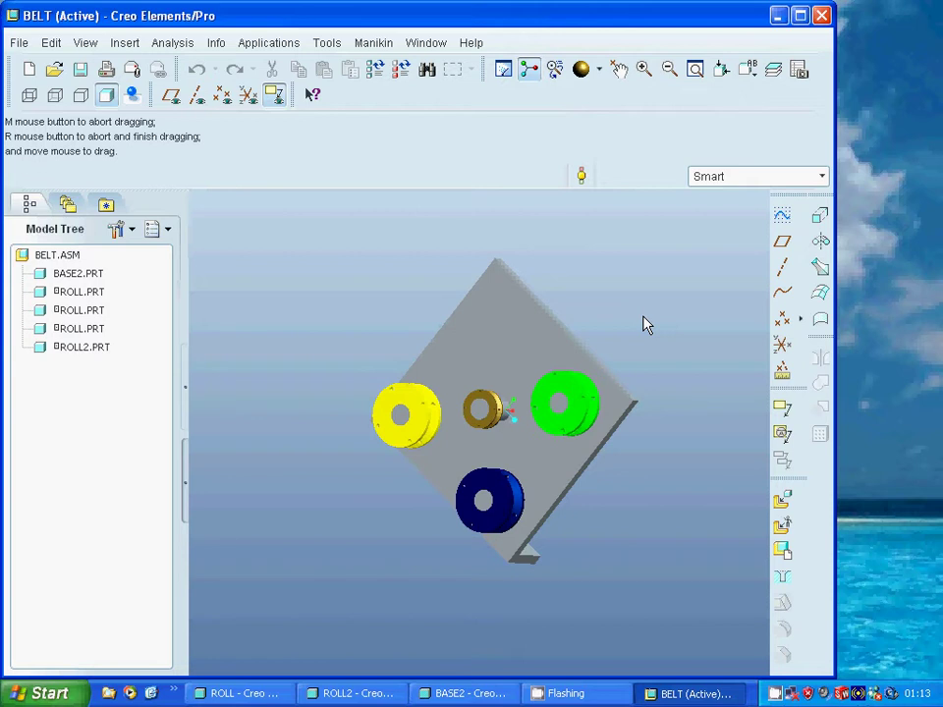
{"action": "middle_click_drag", "start_coordinate": [646, 324], "coordinate": [600, 320]}
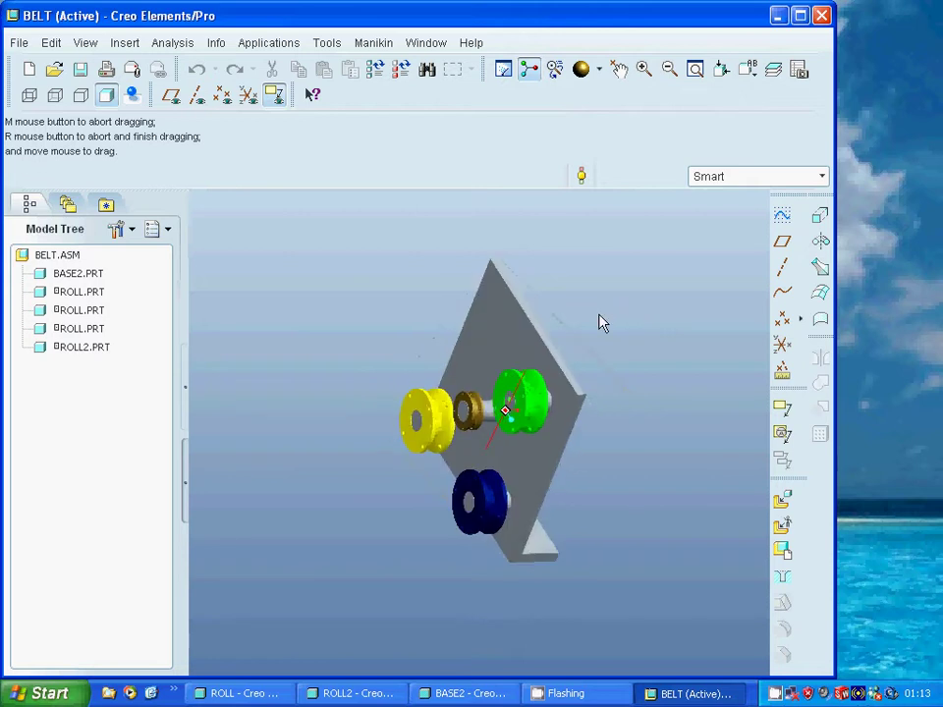
{"action": "left_click", "coordinate": [247, 44]}
{"action": "left_click", "coordinate": [281, 187]}
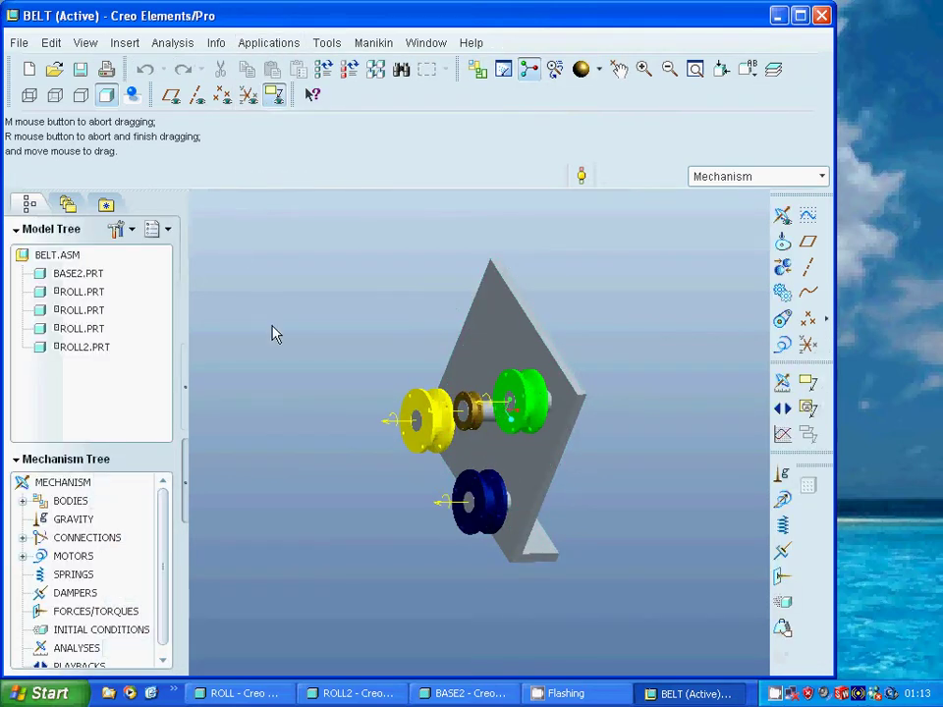
- Start a belt definition routed around the green, blue and yellow rolls' grooves, and flip the belt direction at the yellow roll
{"action": "left_click", "coordinate": [781, 324]}
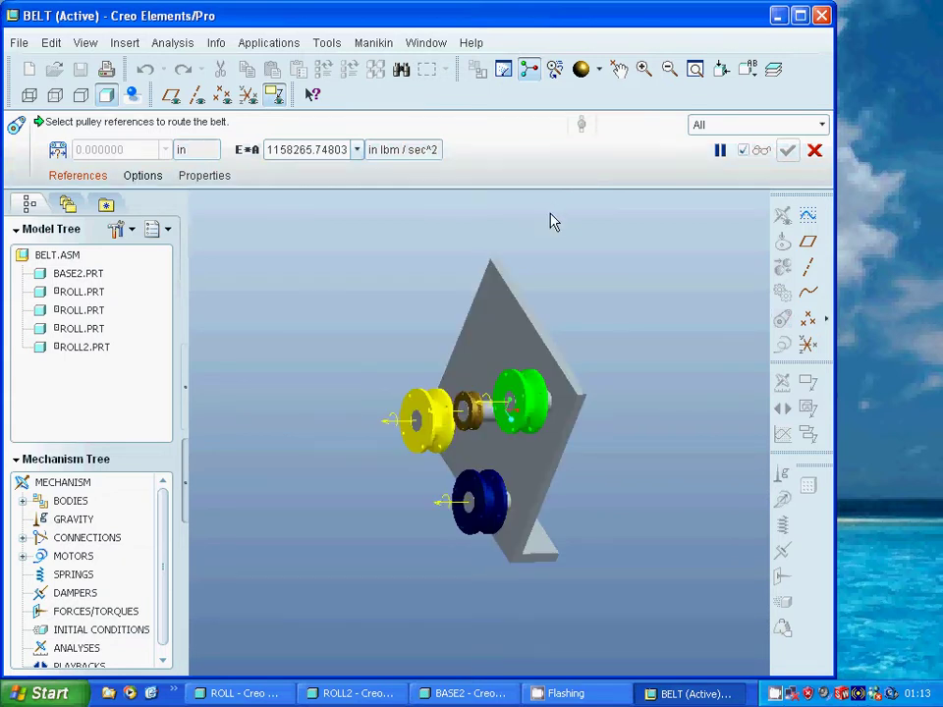
{"action": "scroll", "coordinate": [561, 310], "scroll_direction": "down", "scroll_amount": 2}
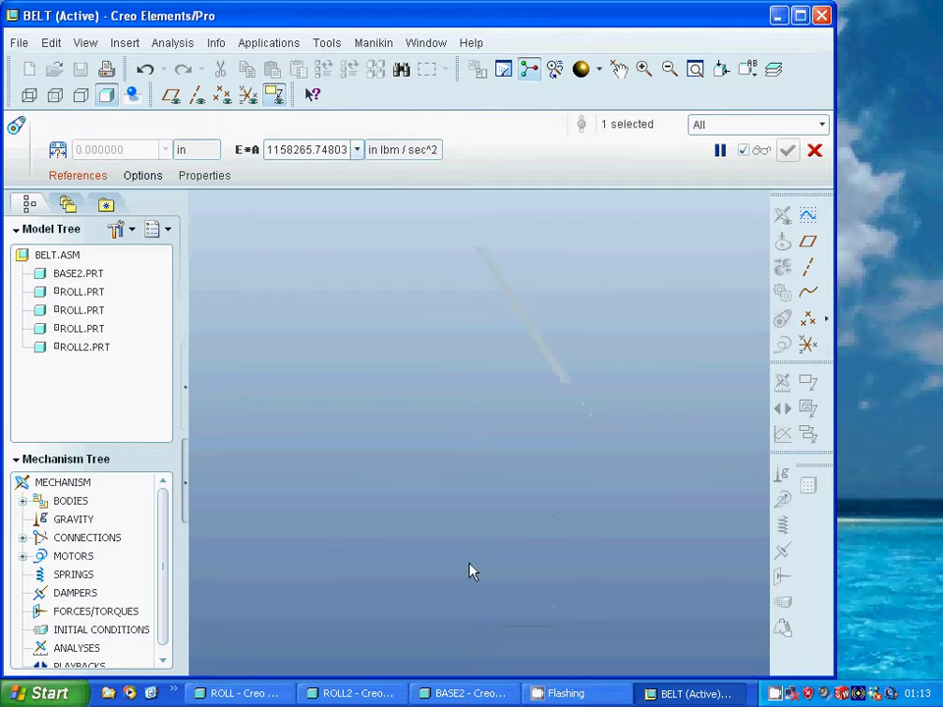
{"action": "left_click", "coordinate": [463, 574]}
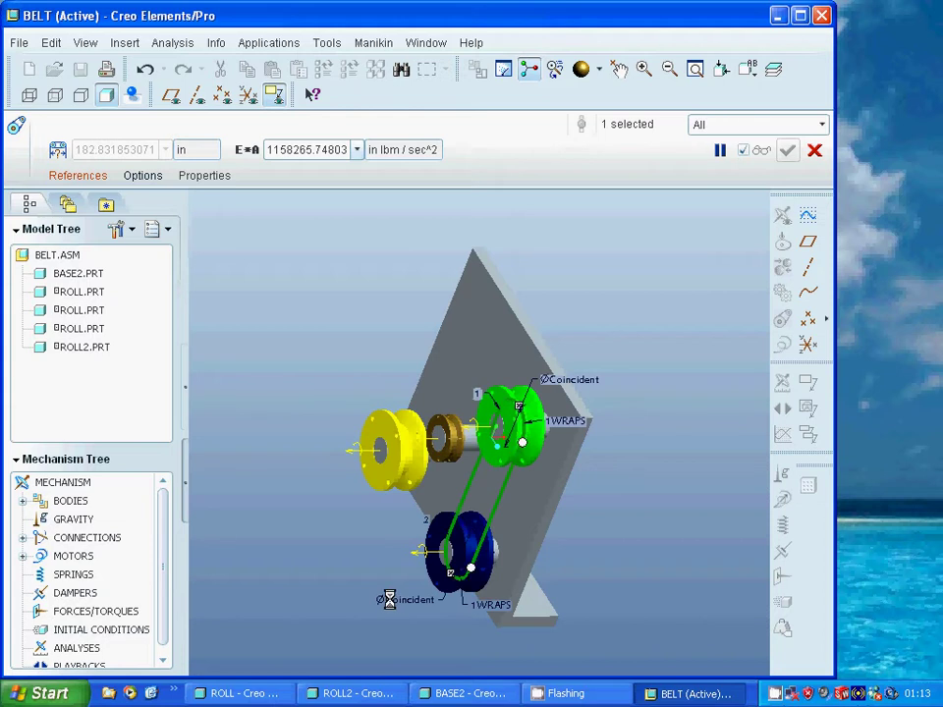
{"action": "left_click", "coordinate": [412, 476]}
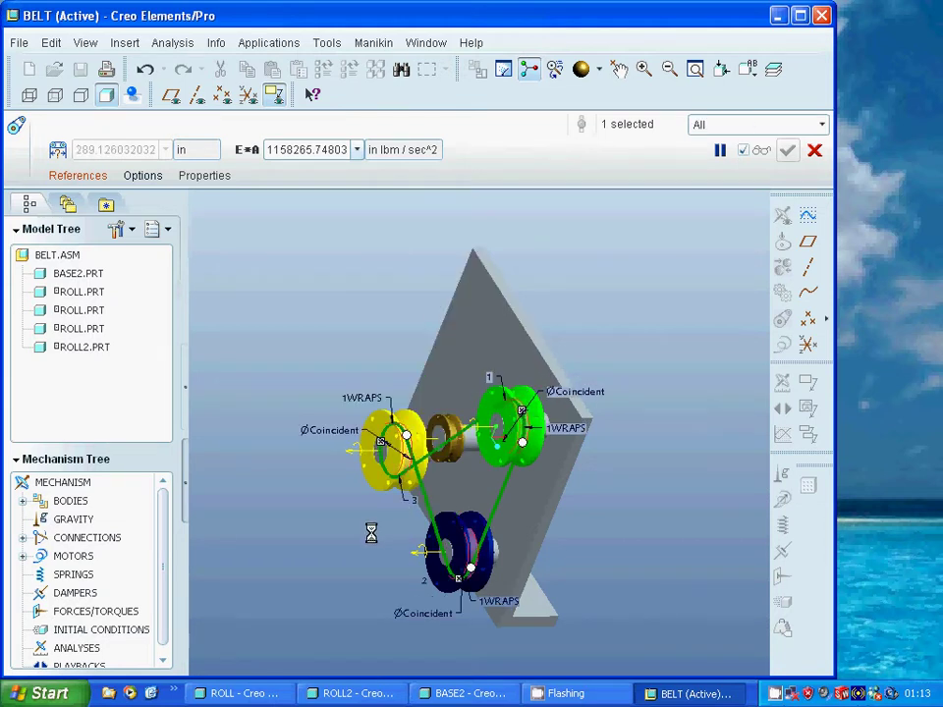
{"action": "left_click", "coordinate": [403, 442]}
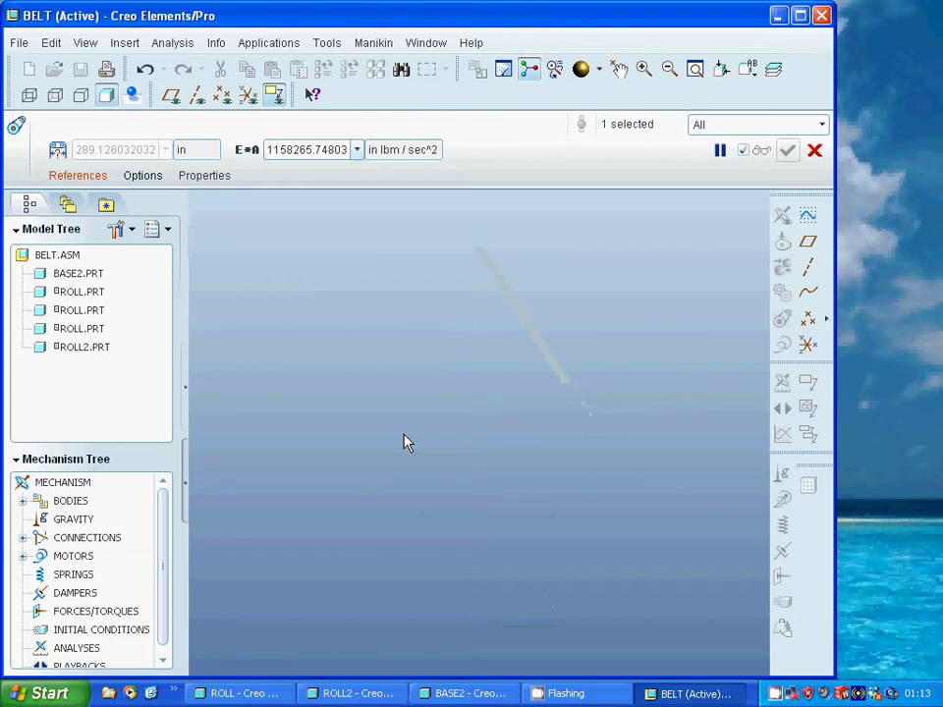
{"action": "right_click", "coordinate": [406, 442]}
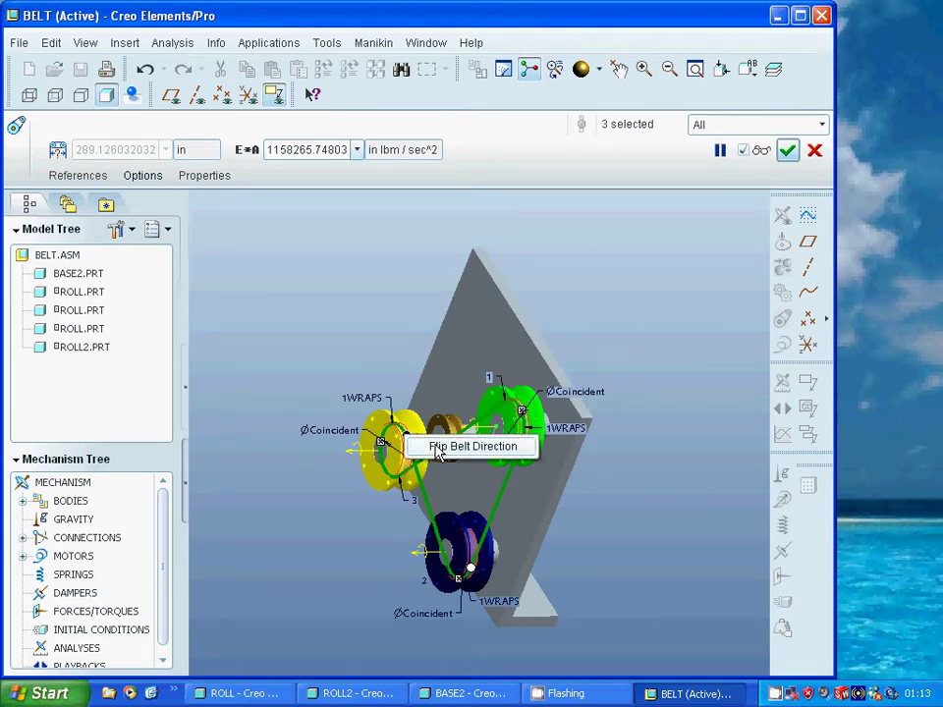
{"action": "left_click", "coordinate": [437, 450]}
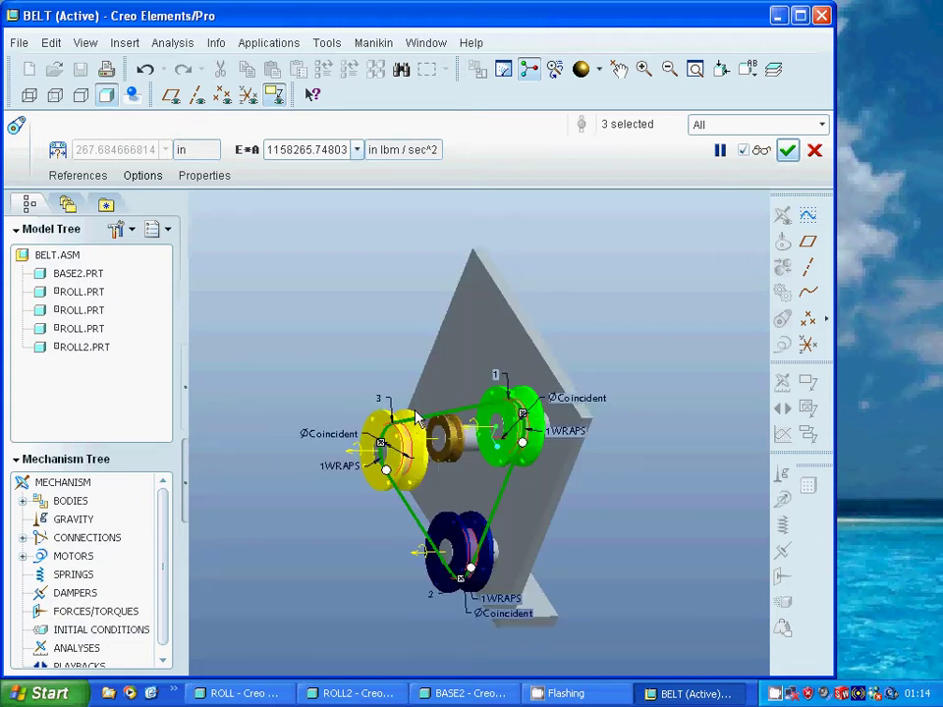
- Add the small middle roll to the belt, flip the belt to run along its underside, and accept the belt definition
{"action": "left_click", "coordinate": [457, 444], "text": "ctrl"}
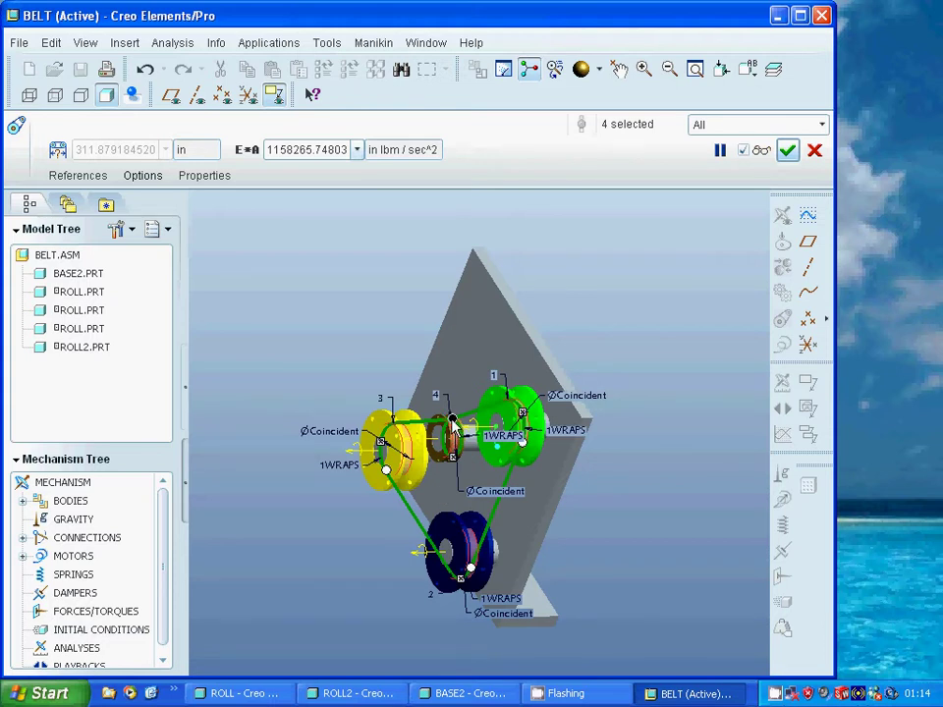
{"action": "left_click", "coordinate": [453, 424]}
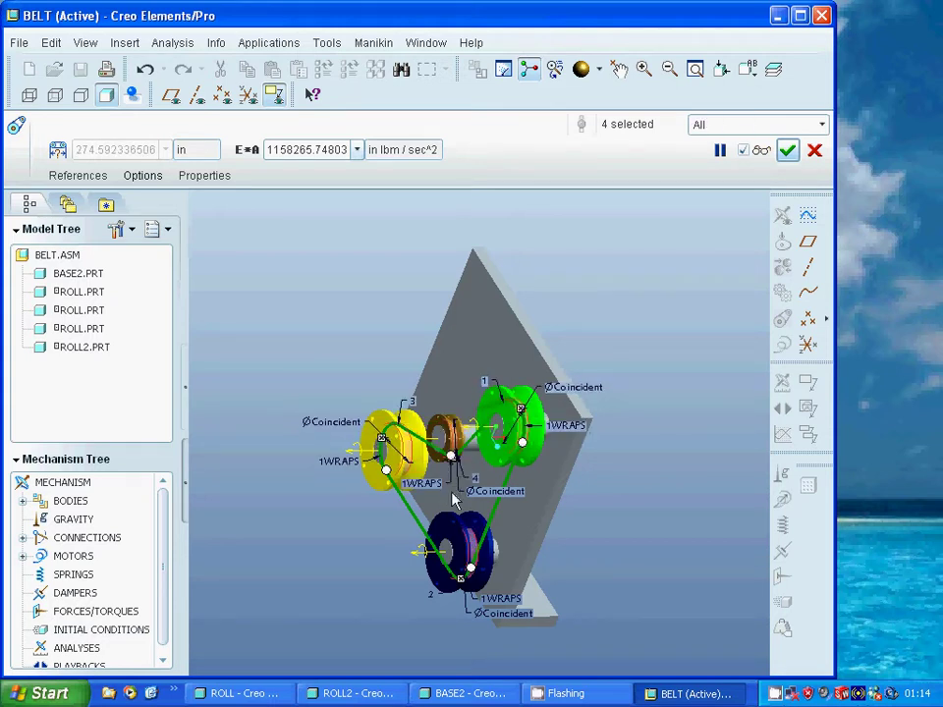
{"action": "middle_click_drag", "start_coordinate": [648, 516], "coordinate": [667, 494]}
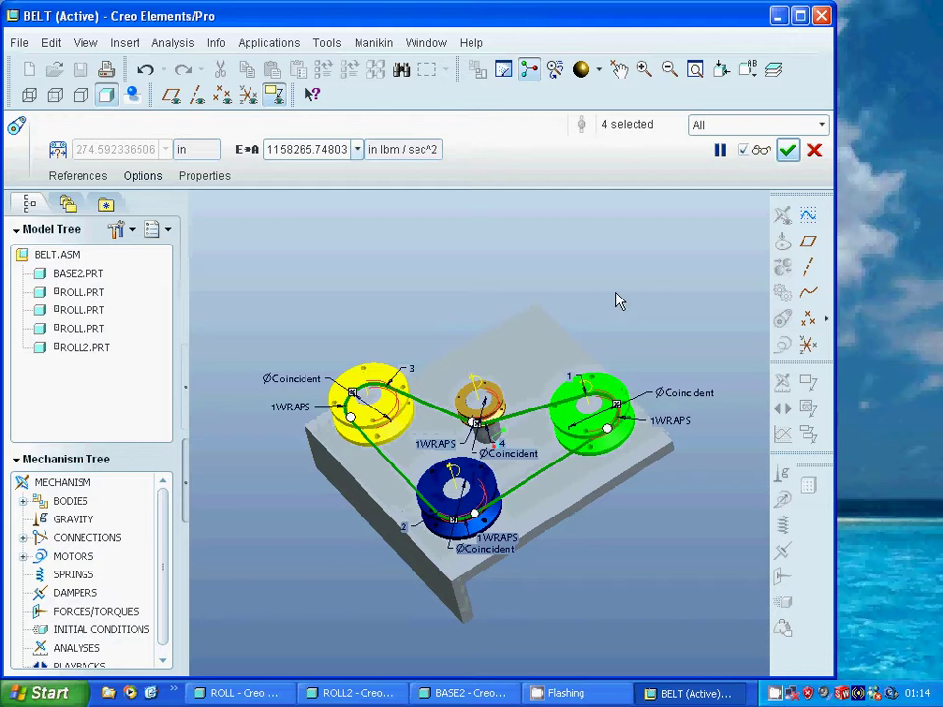
{"action": "left_click", "coordinate": [786, 151]}
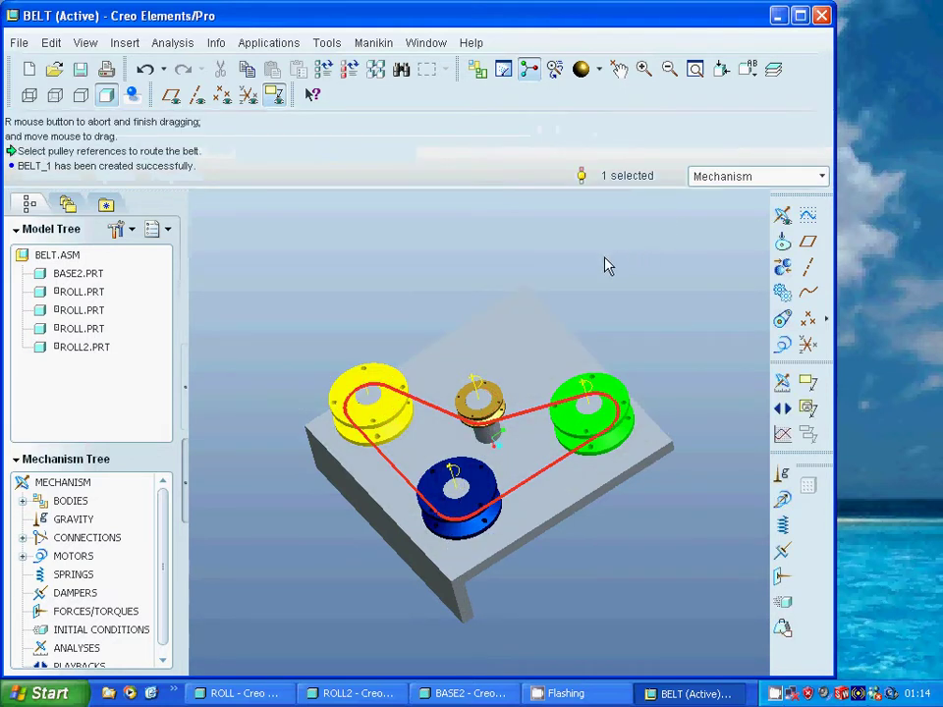
- Test the belt mechanism by dragging the small middle roll, and end the drag session
{"action": "left_click", "coordinate": [620, 71]}
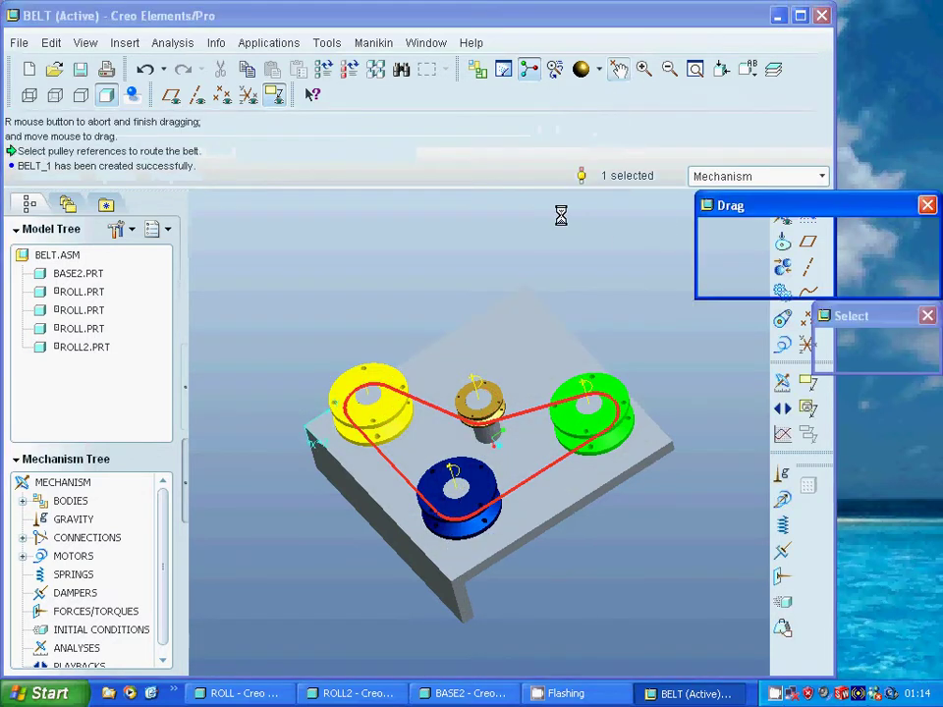
{"action": "left_click", "coordinate": [500, 406]}
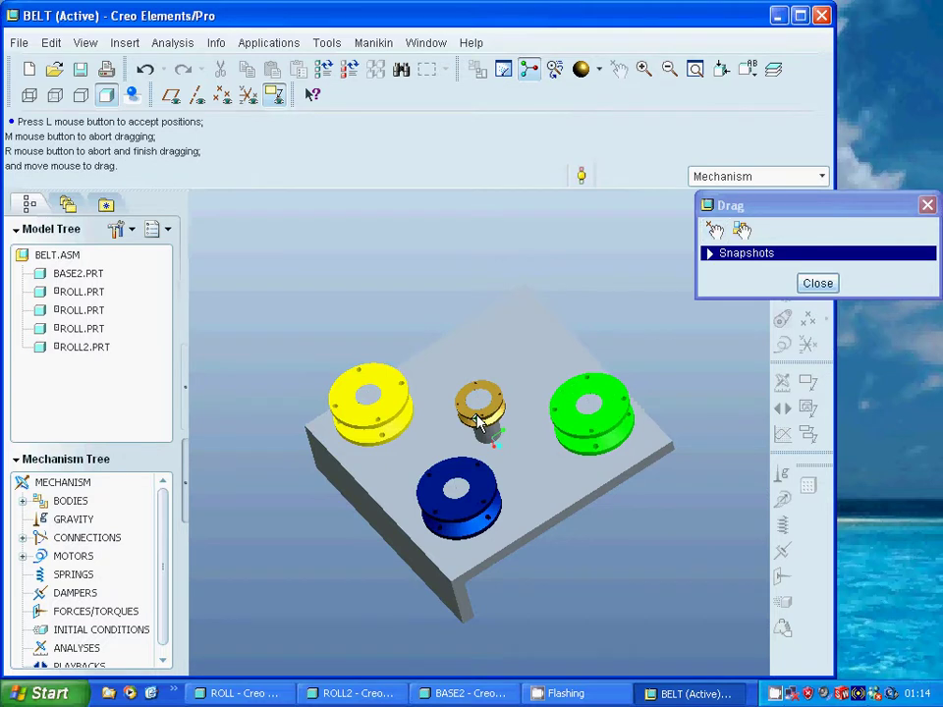
{"action": "left_click", "coordinate": [481, 424]}
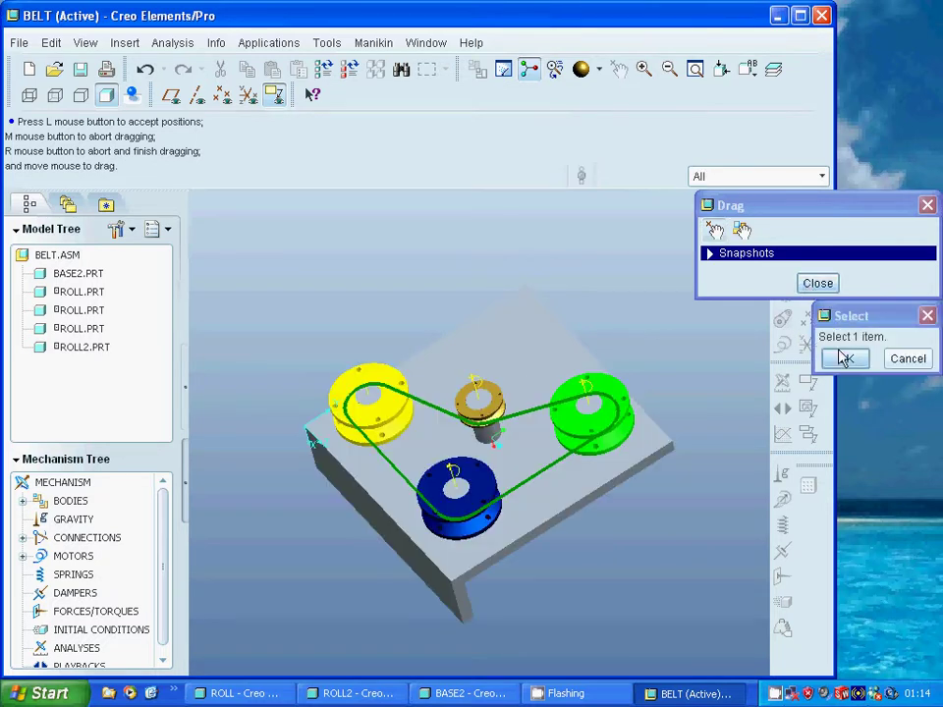
{"action": "left_click", "coordinate": [842, 358]}
{"action": "left_click", "coordinate": [815, 282]}
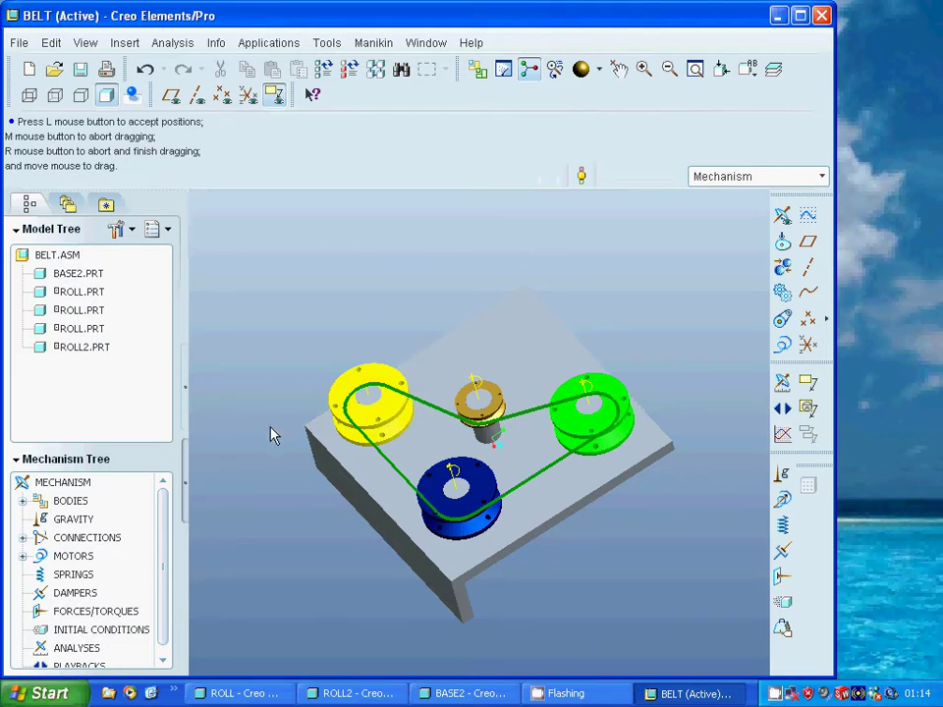
- Make a solid part named PRT0003 from Belt 1, copied from inlbs_part_solid.prt, and accept its placement without constraints
{"action": "left_click", "coordinate": [323, 509]}
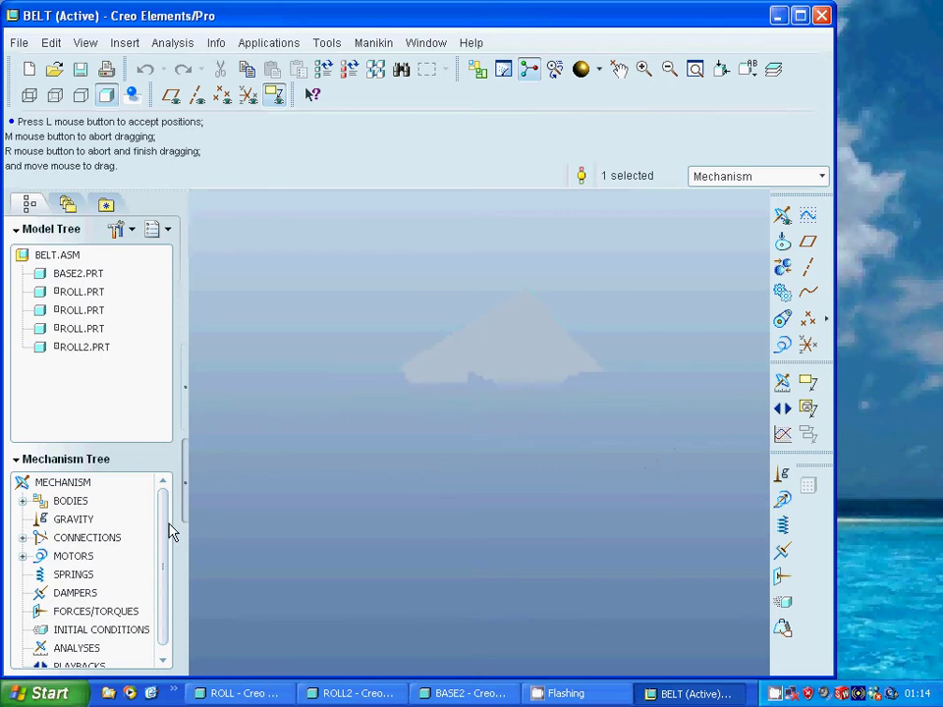
{"action": "scroll", "coordinate": [158, 556], "scroll_direction": "down", "scroll_amount": 1}
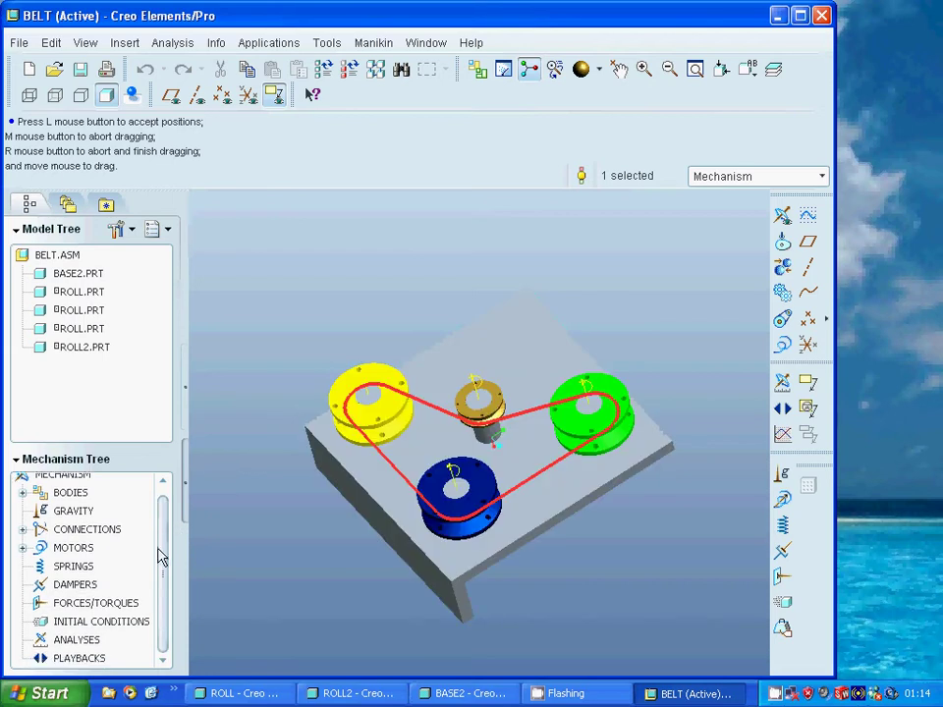
{"action": "left_click", "coordinate": [22, 530]}
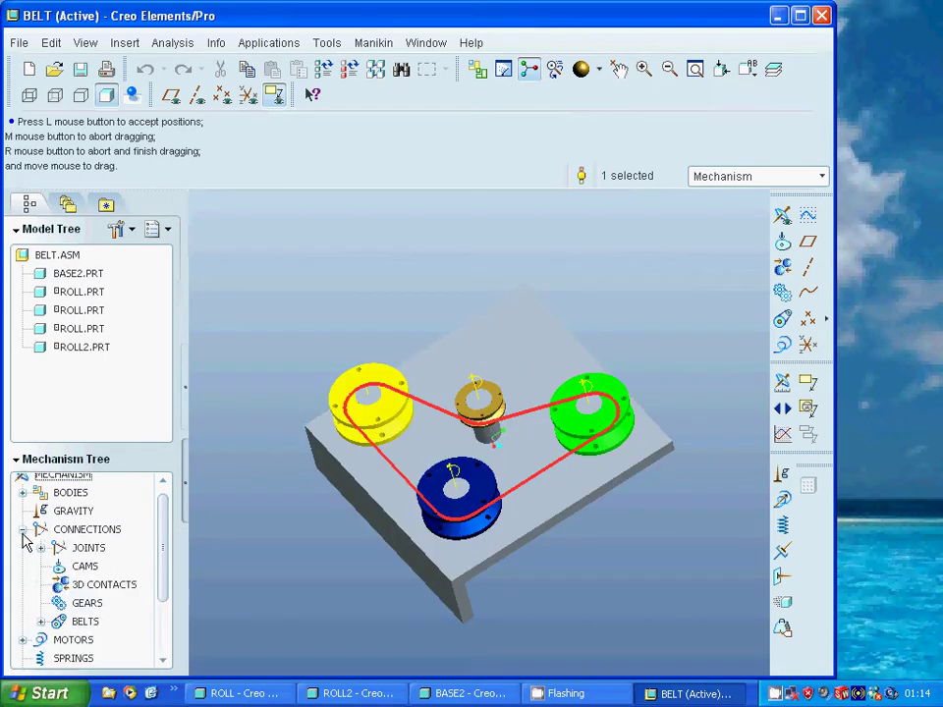
{"action": "left_click", "coordinate": [40, 622]}
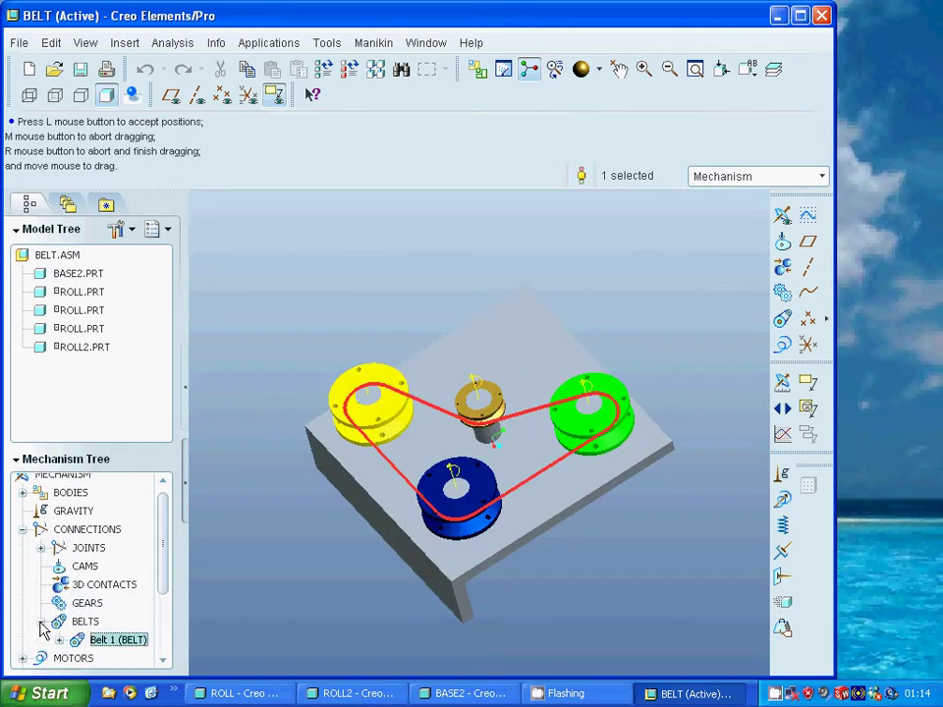
{"action": "right_click", "coordinate": [118, 641]}
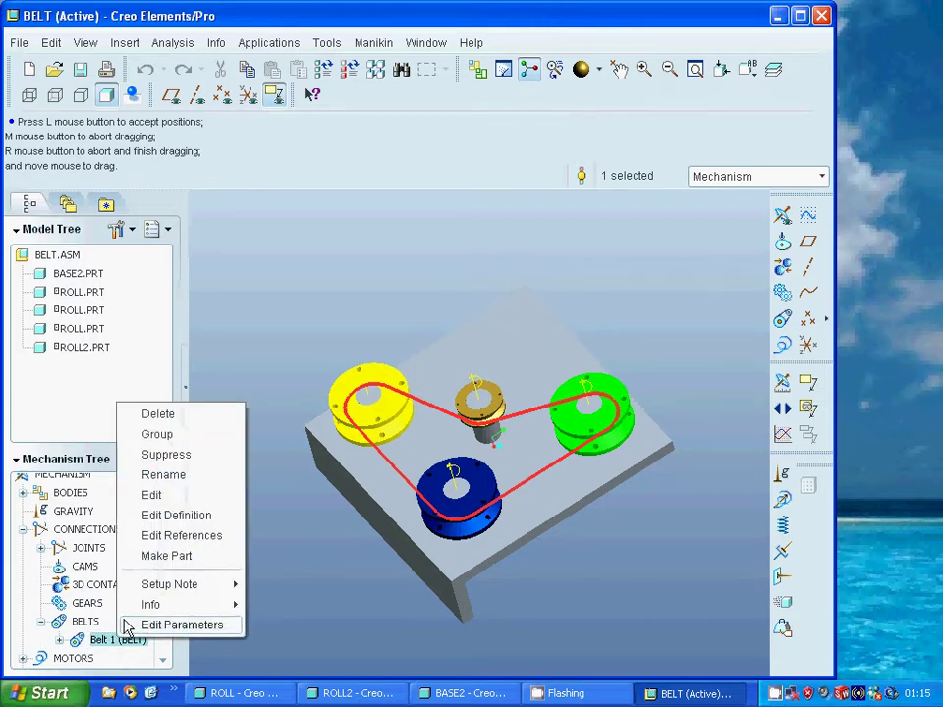
{"action": "left_click", "coordinate": [160, 559]}
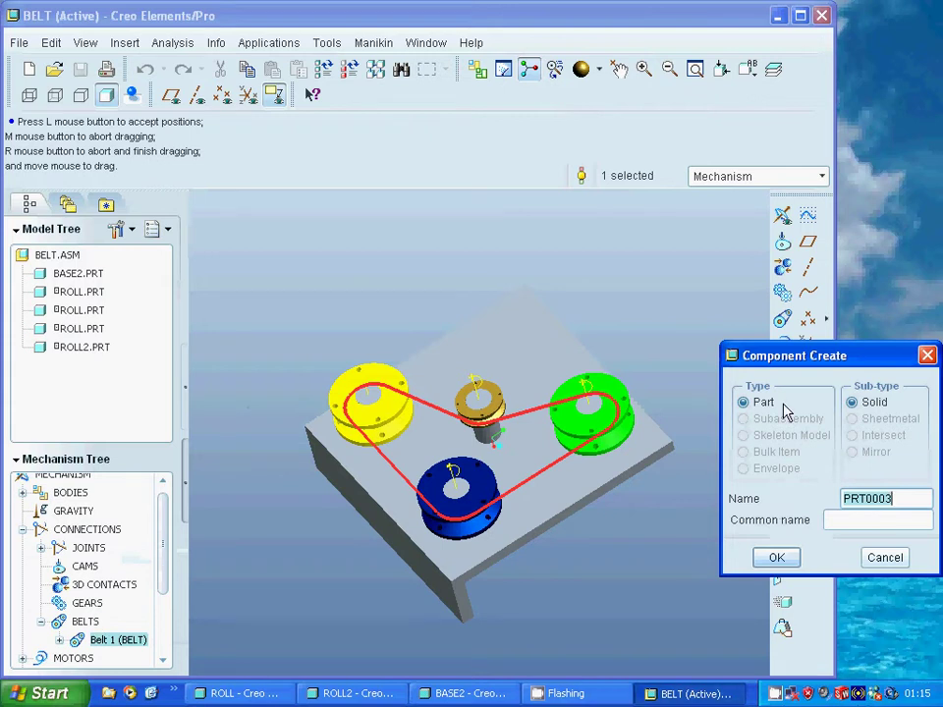
{"action": "left_click", "coordinate": [777, 558]}
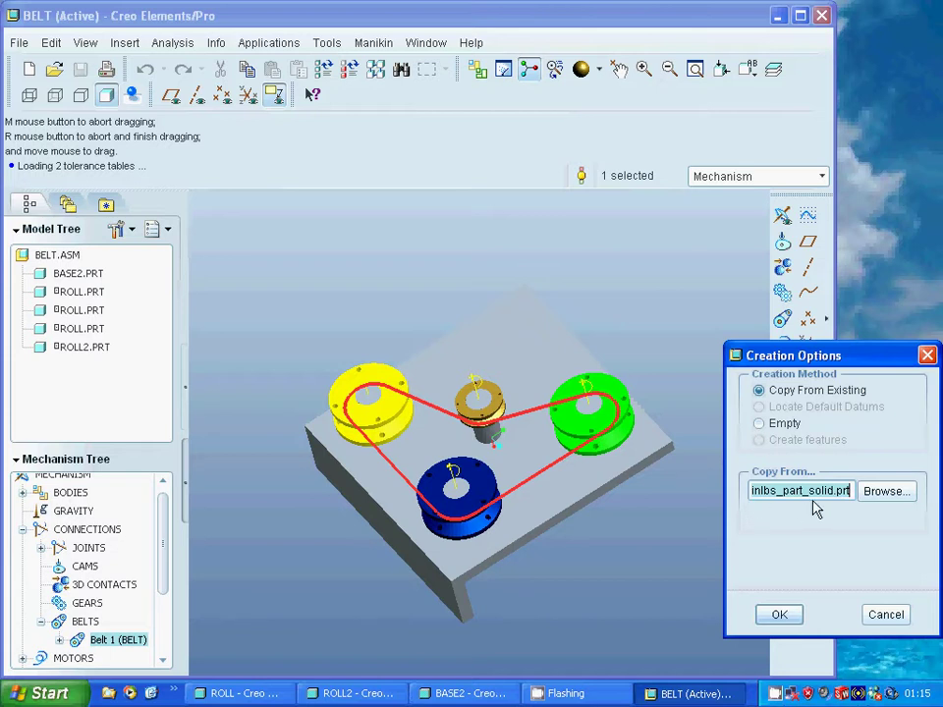
{"action": "left_click", "coordinate": [781, 614]}
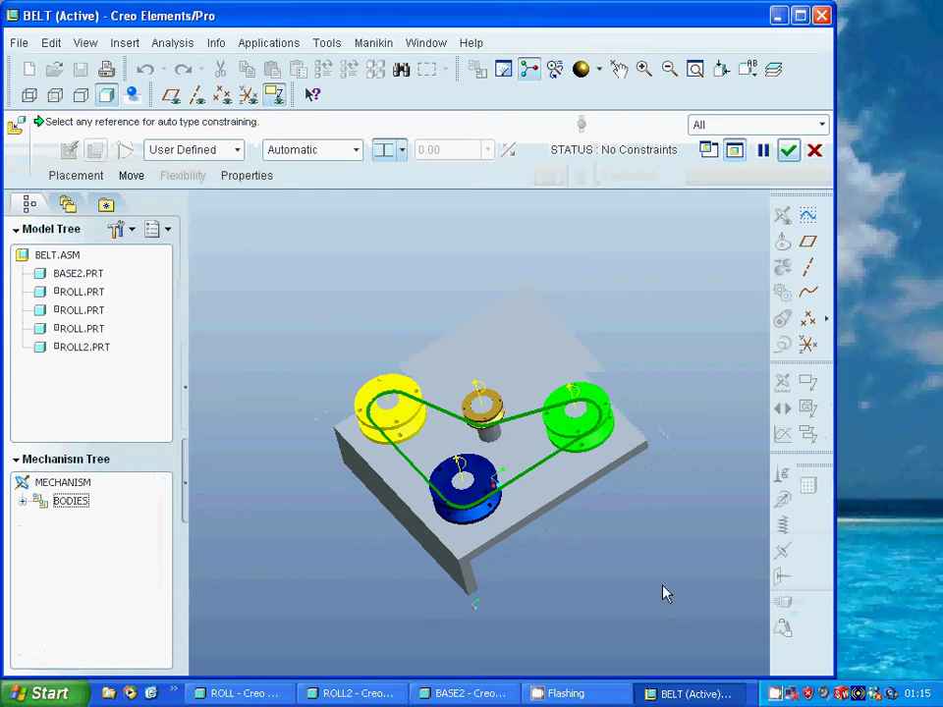
{"action": "left_click", "coordinate": [268, 44]}
{"action": "left_click", "coordinate": [286, 301]}
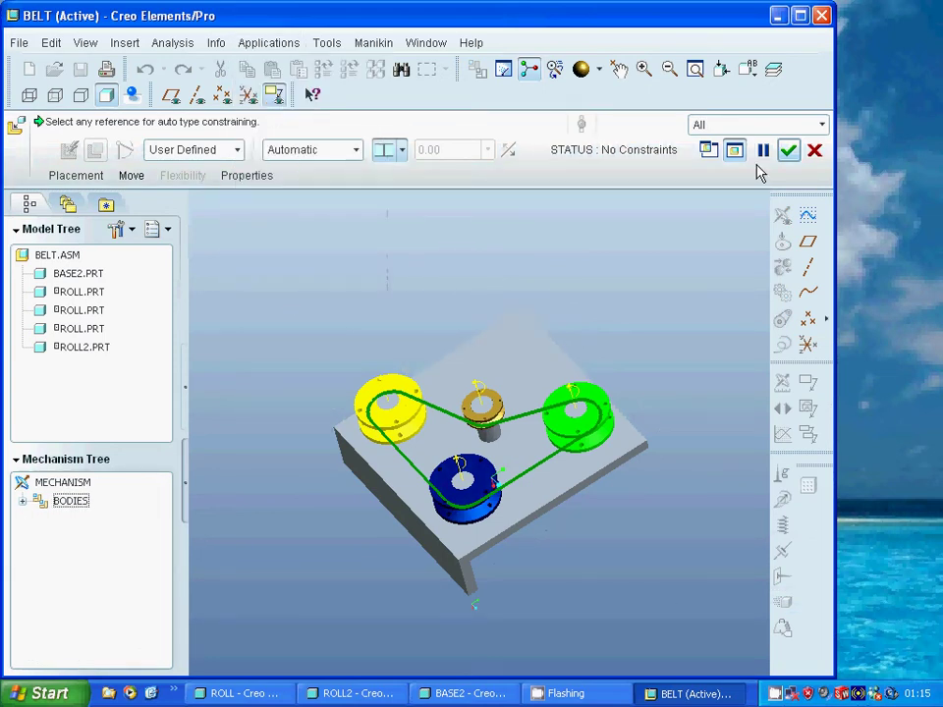
{"action": "left_click", "coordinate": [789, 150]}
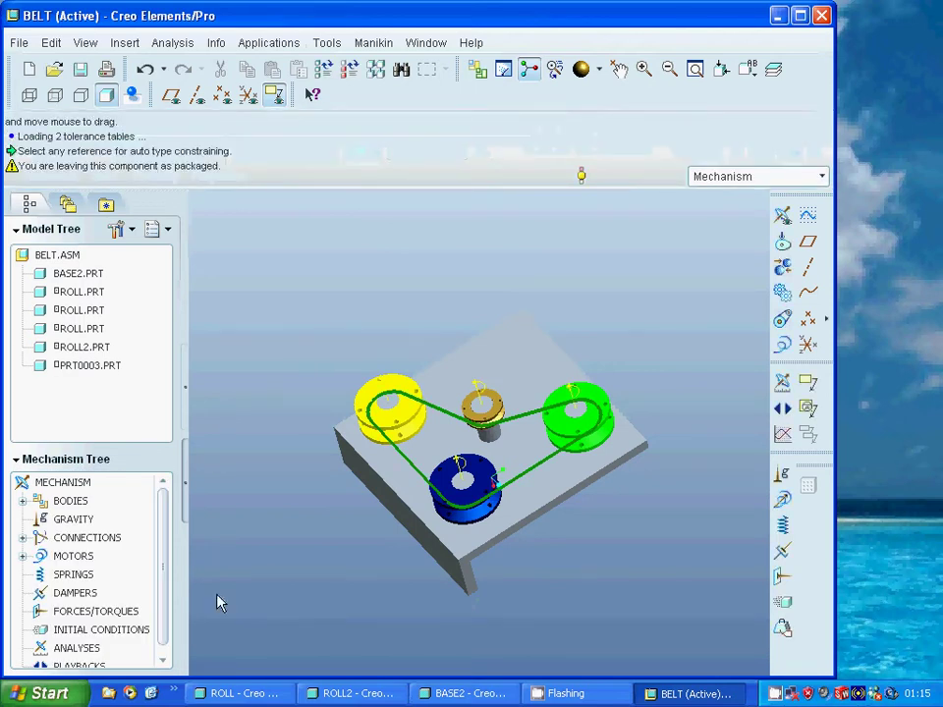
- Make another solid part from Belt 1, named PRT0004 and copied from inlbs_part_solid.prt
{"action": "left_click", "coordinate": [21, 537]}
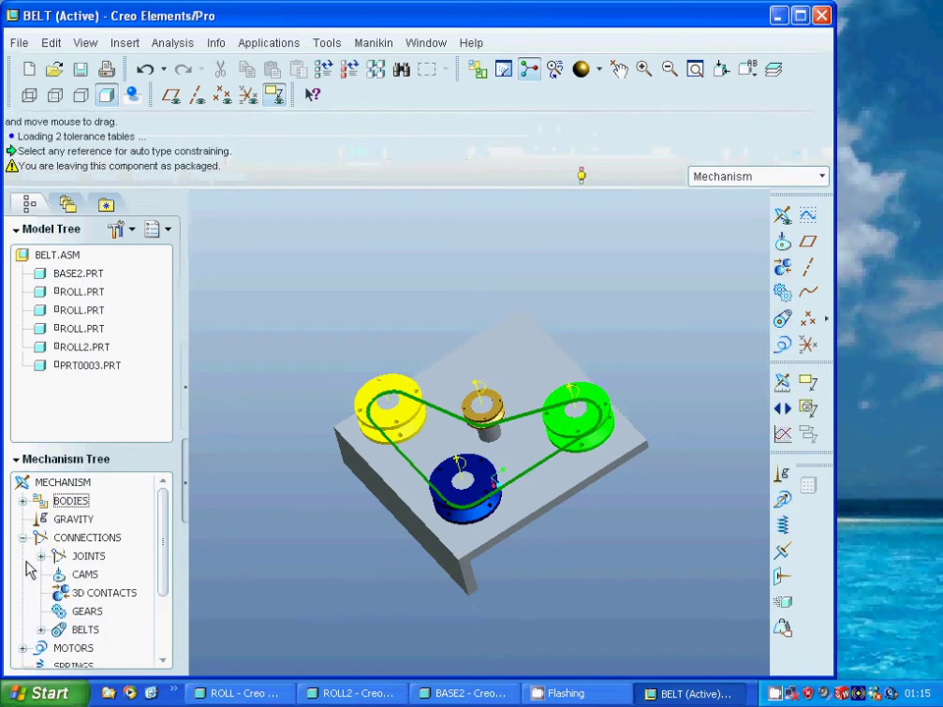
{"action": "left_click", "coordinate": [42, 629]}
{"action": "right_click", "coordinate": [119, 650]}
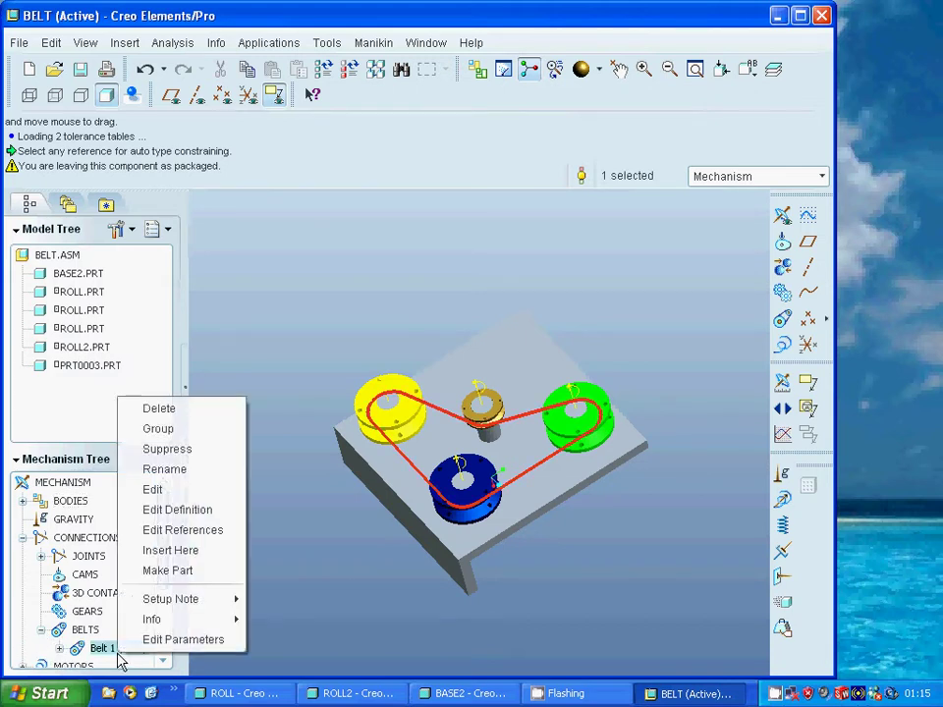
{"action": "left_click", "coordinate": [152, 570]}
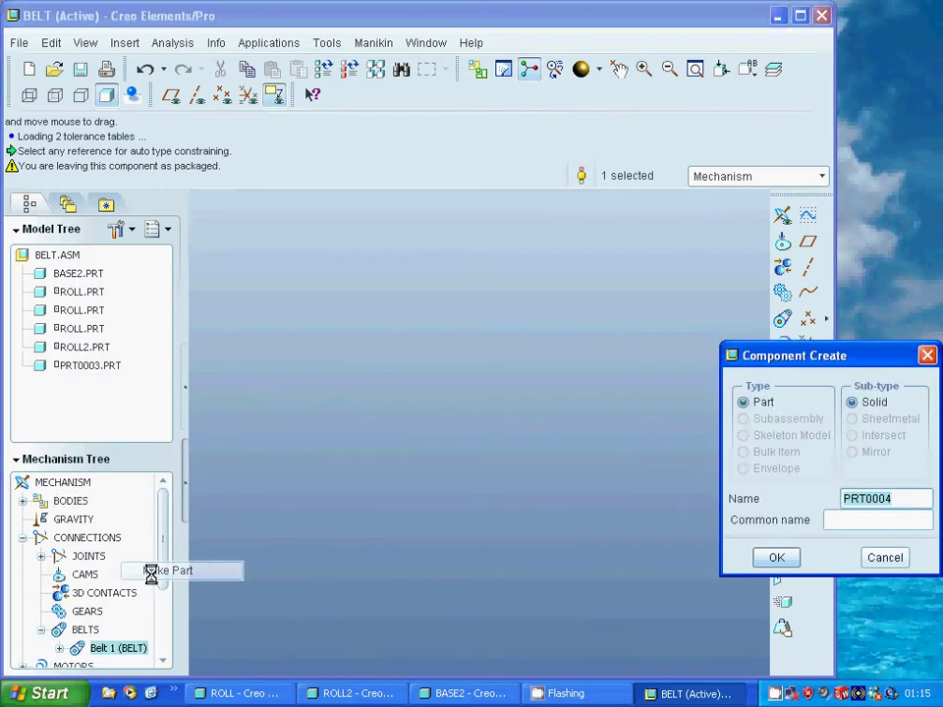
{"action": "left_click", "coordinate": [900, 498]}
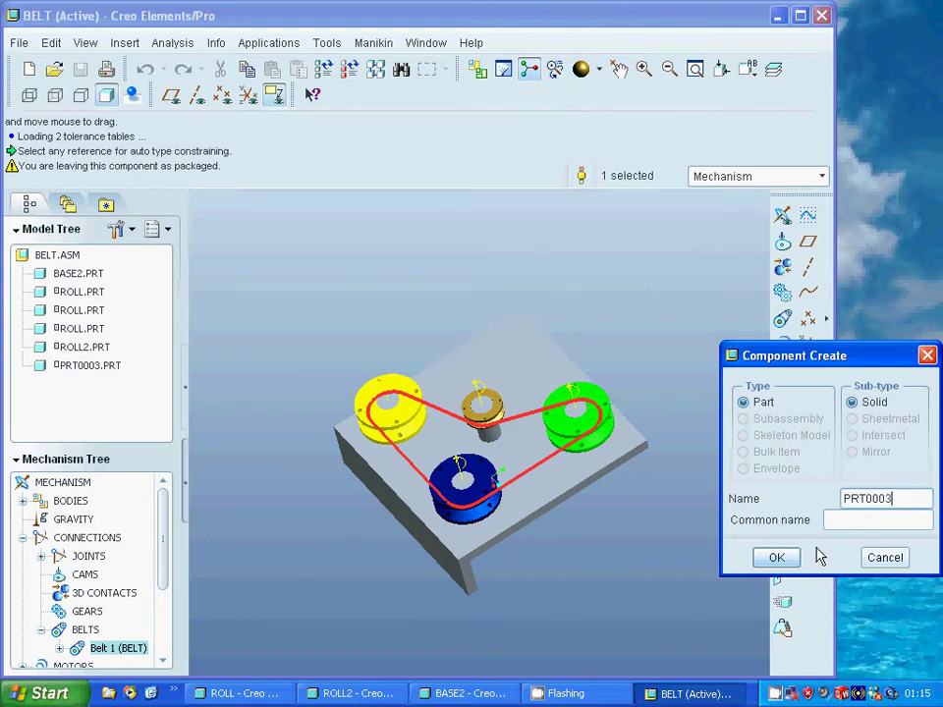
{"action": "type", "text": "3"}
{"action": "left_click", "coordinate": [775, 557]}
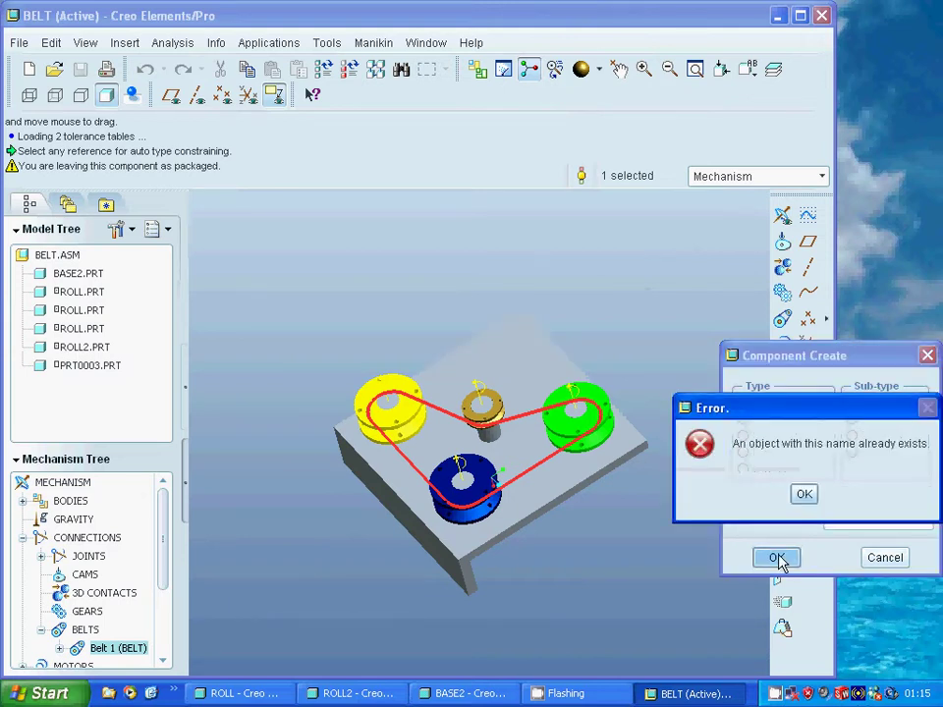
{"action": "left_click", "coordinate": [804, 496]}
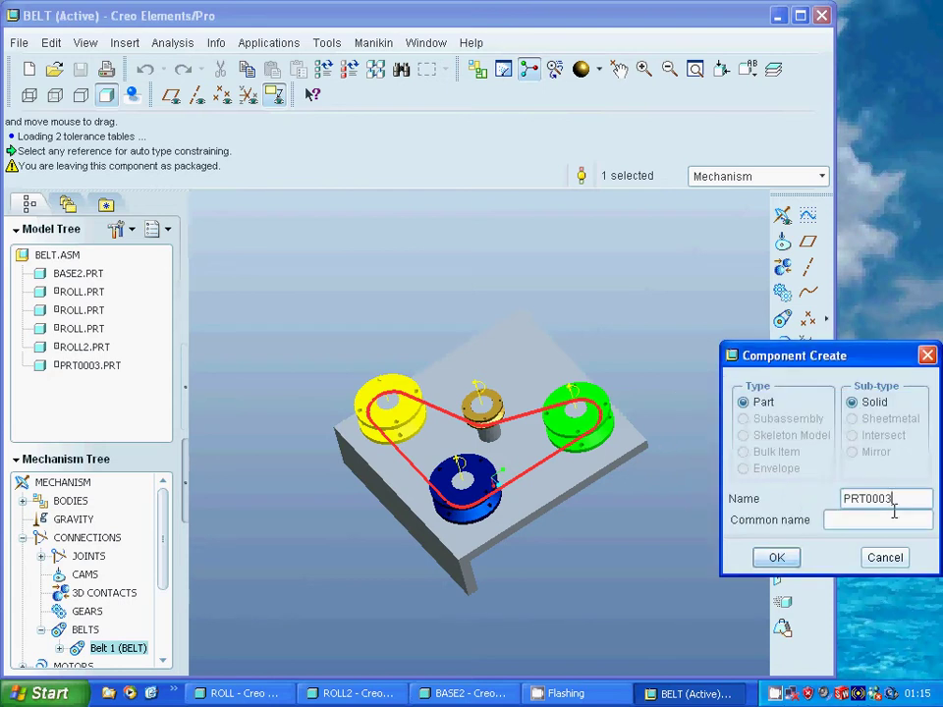
{"action": "key", "text": "BackSpace"}
{"action": "type", "text": "4"}
{"action": "left_click", "coordinate": [776, 556]}
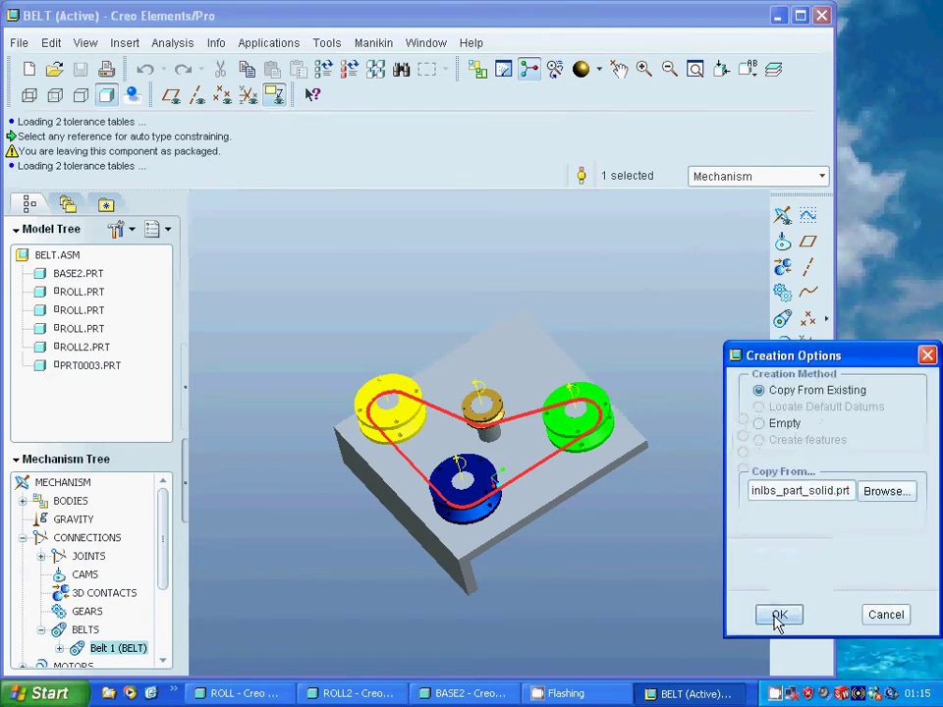
{"action": "left_click", "coordinate": [775, 615]}
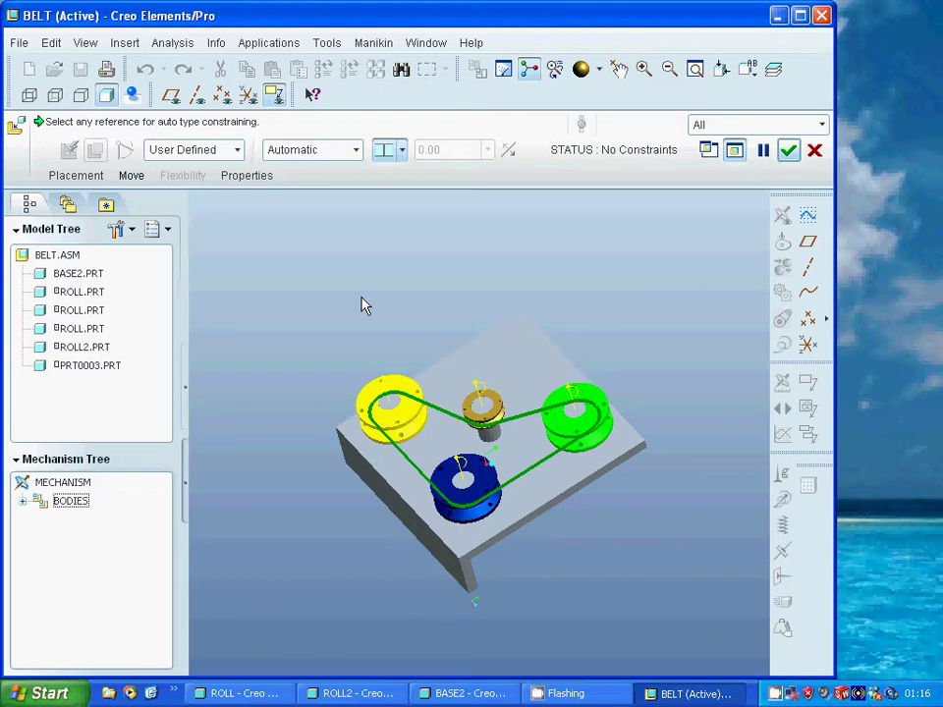
- Place the new belt part with the Default constraint and accept the placement
{"action": "left_click", "coordinate": [355, 150]}
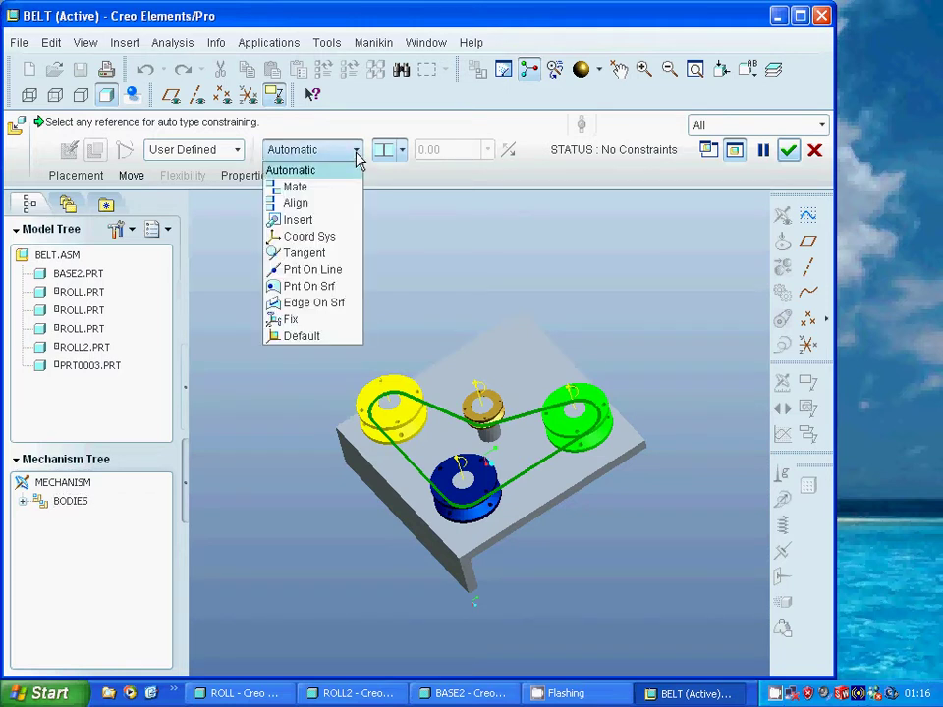
{"action": "left_click", "coordinate": [324, 336]}
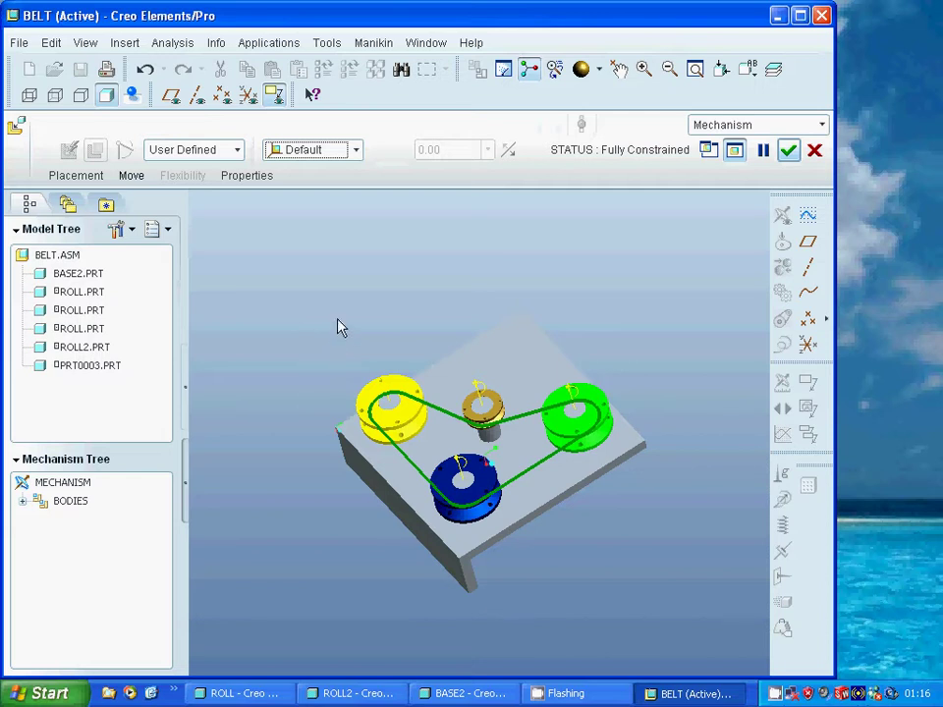
{"action": "left_click", "coordinate": [788, 151]}
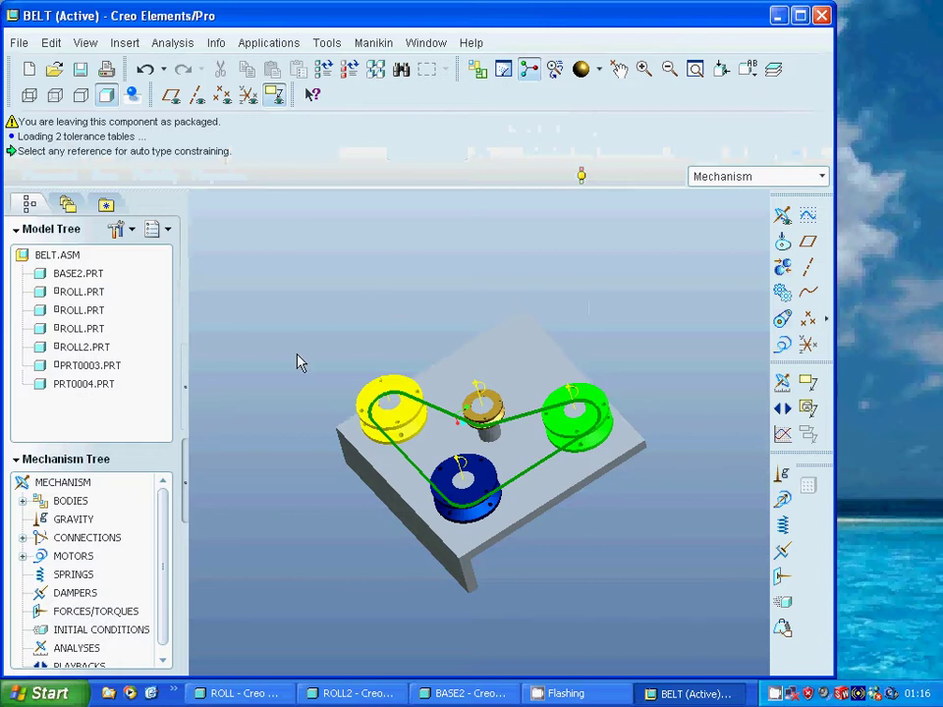
- Switch the belt assembly from the Mechanism application back to the Standard application
{"action": "left_click", "coordinate": [252, 43]}
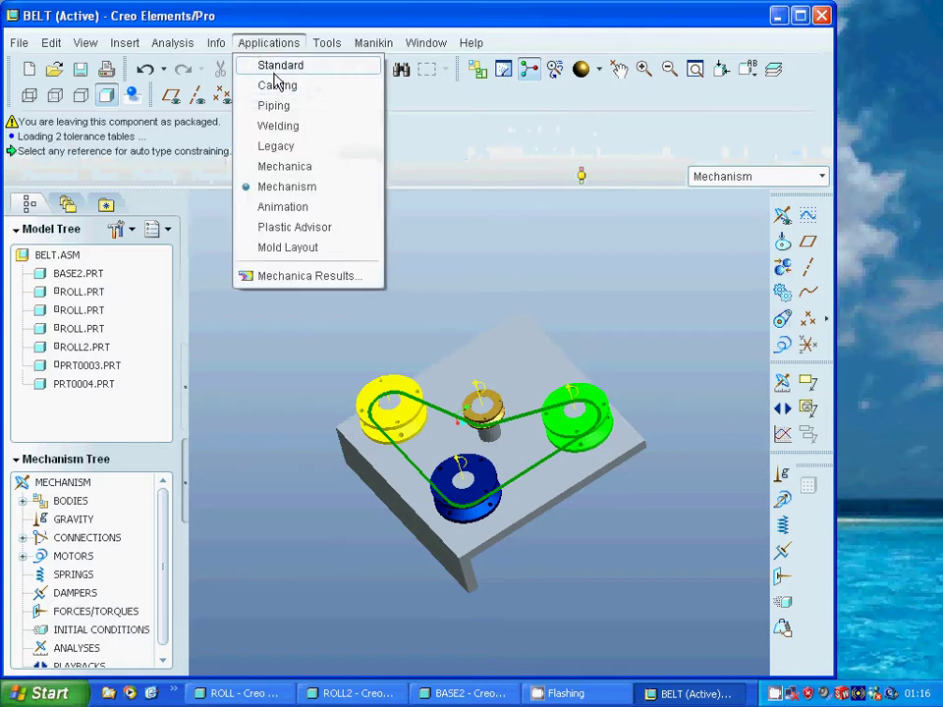
{"action": "left_click", "coordinate": [275, 68]}
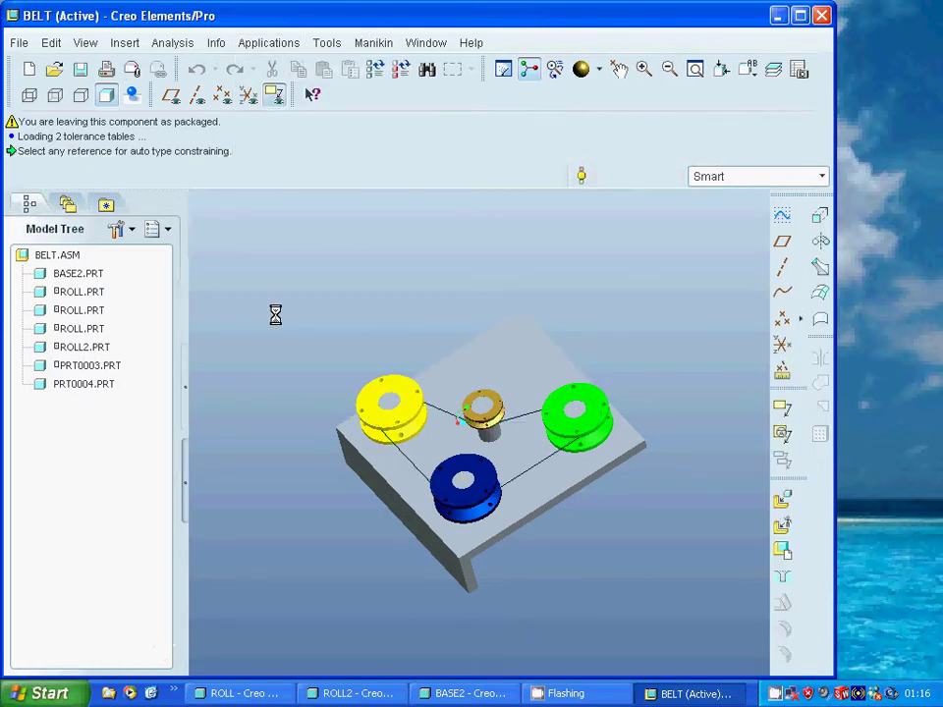
{"action": "left_click", "coordinate": [128, 43]}
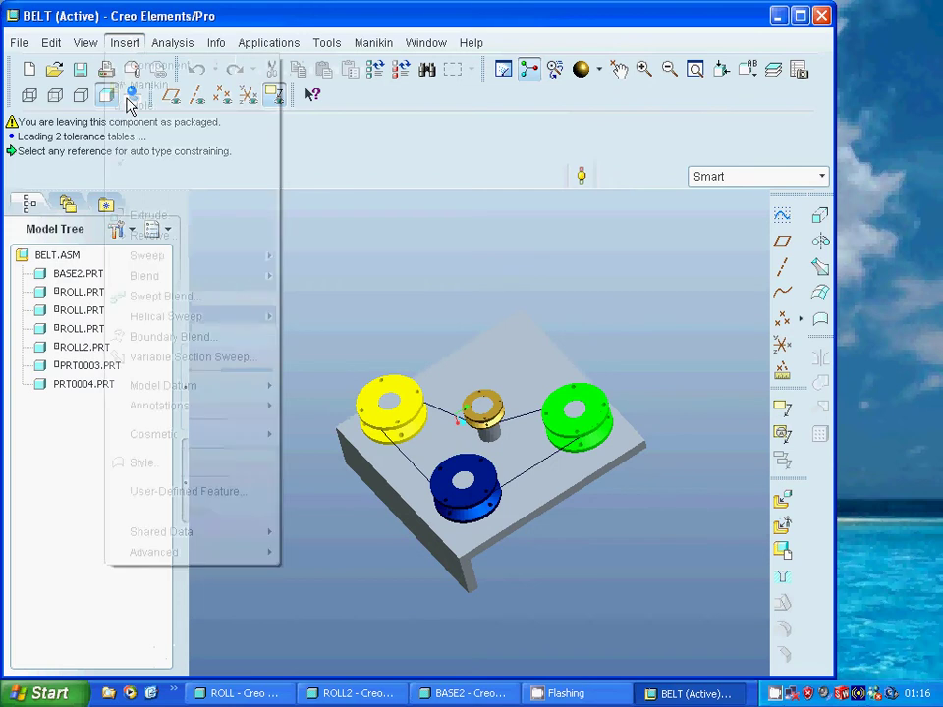
{"action": "mouse_move", "coordinate": [146, 257]}
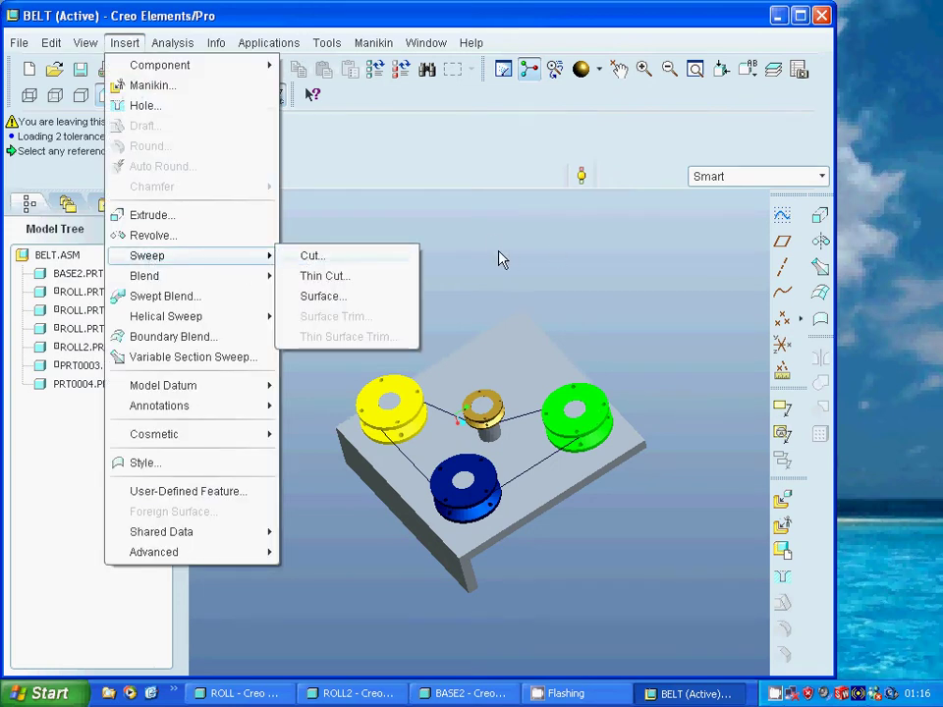
{"action": "key", "text": "Escape"}
{"action": "middle_click_drag", "start_coordinate": [454, 276], "coordinate": [412, 284]}
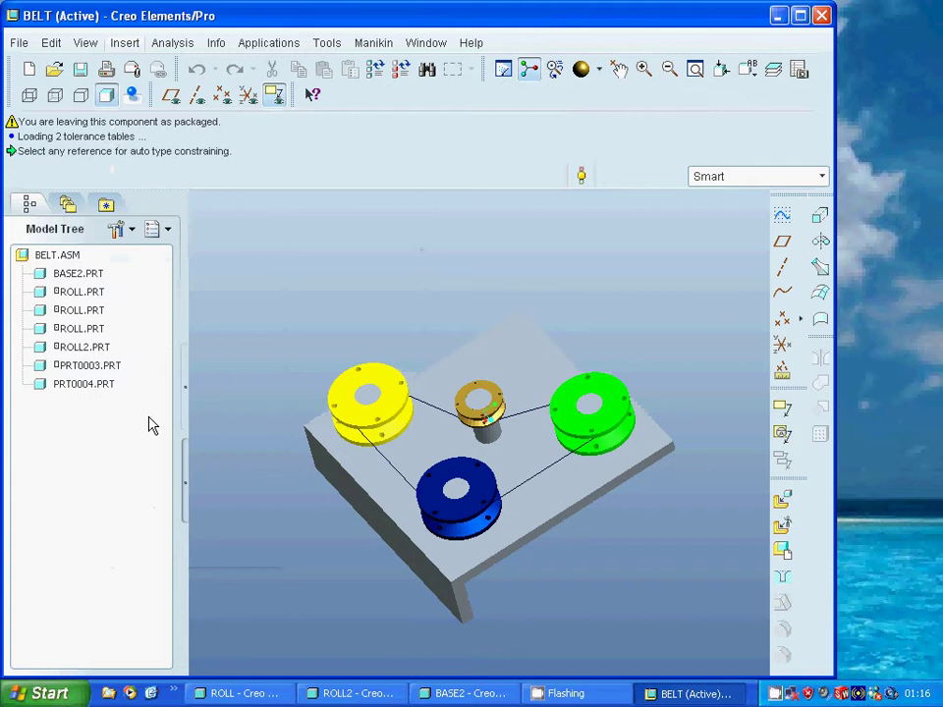
- Activate PRT0004 in the belt assembly and start a sweep protrusion in it
{"action": "left_click", "coordinate": [83, 387]}
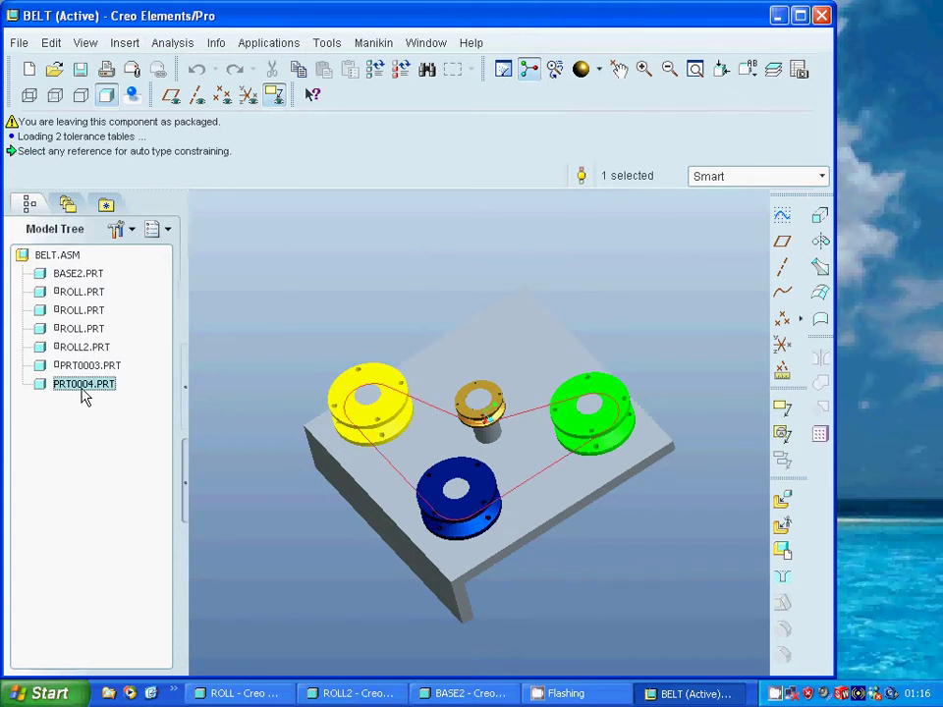
{"action": "right_click", "coordinate": [85, 388]}
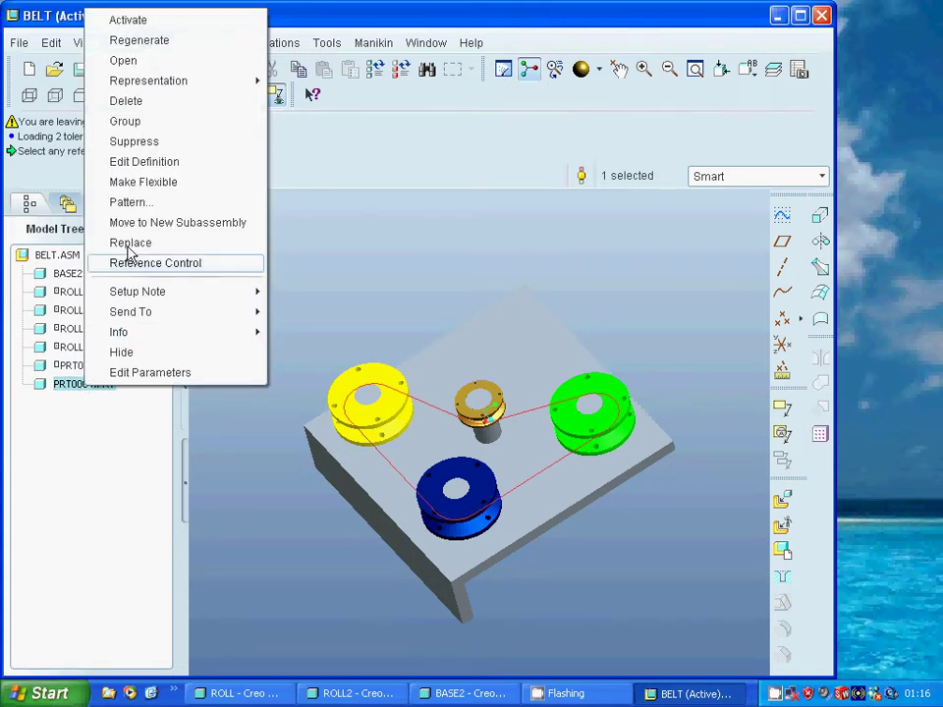
{"action": "left_click", "coordinate": [157, 20]}
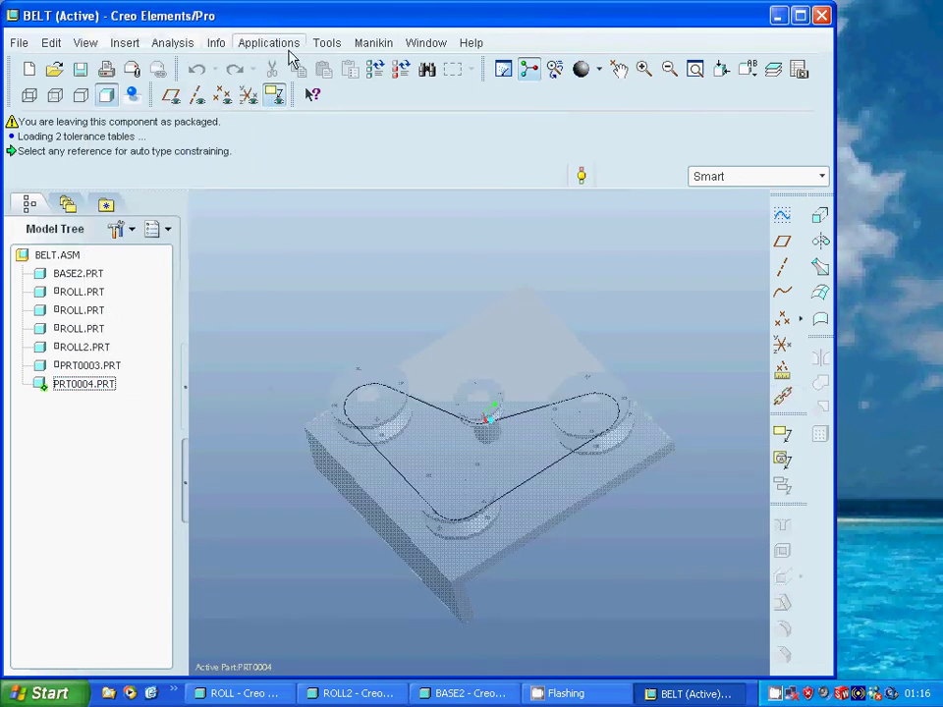
{"action": "left_click", "coordinate": [127, 44]}
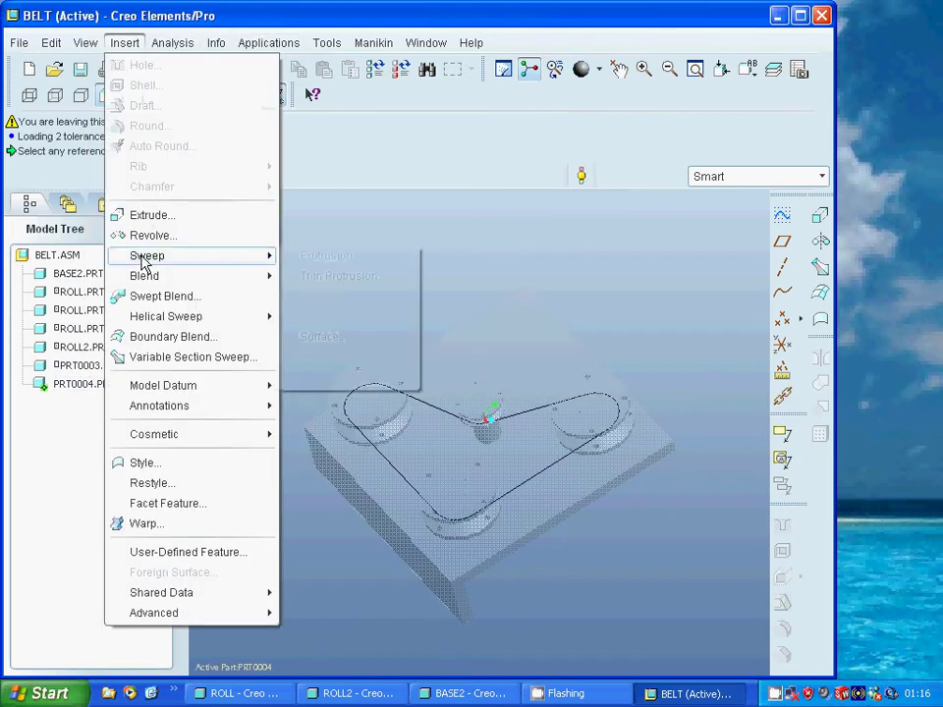
{"action": "mouse_move", "coordinate": [122, 257]}
{"action": "left_click", "coordinate": [304, 259]}
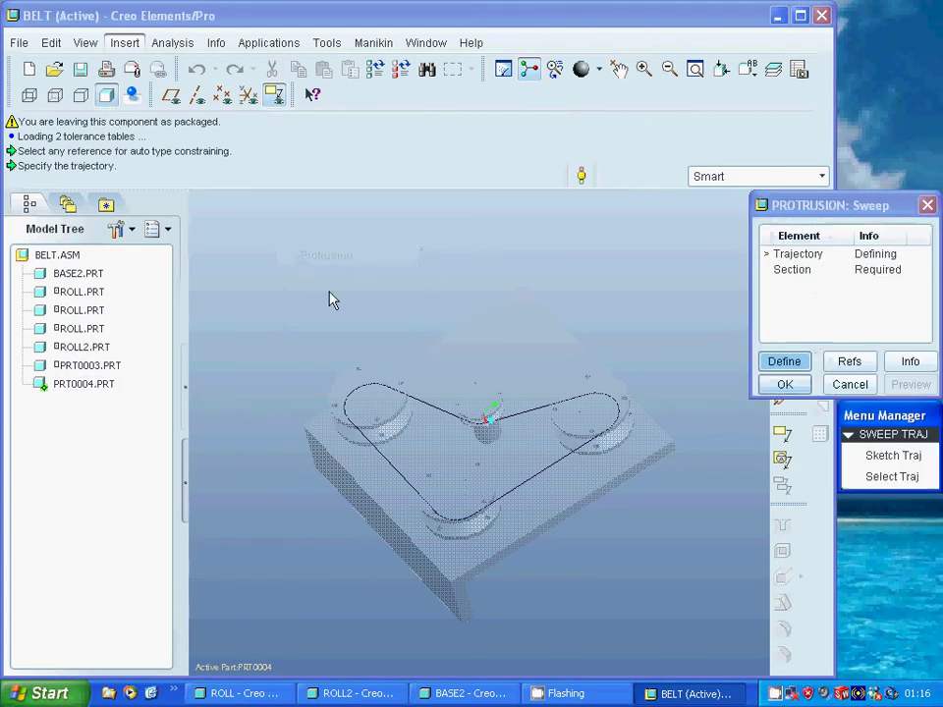
- Select all curve segments of the closed belt loop one by one as the sweep trajectory
{"action": "left_click", "coordinate": [885, 477]}
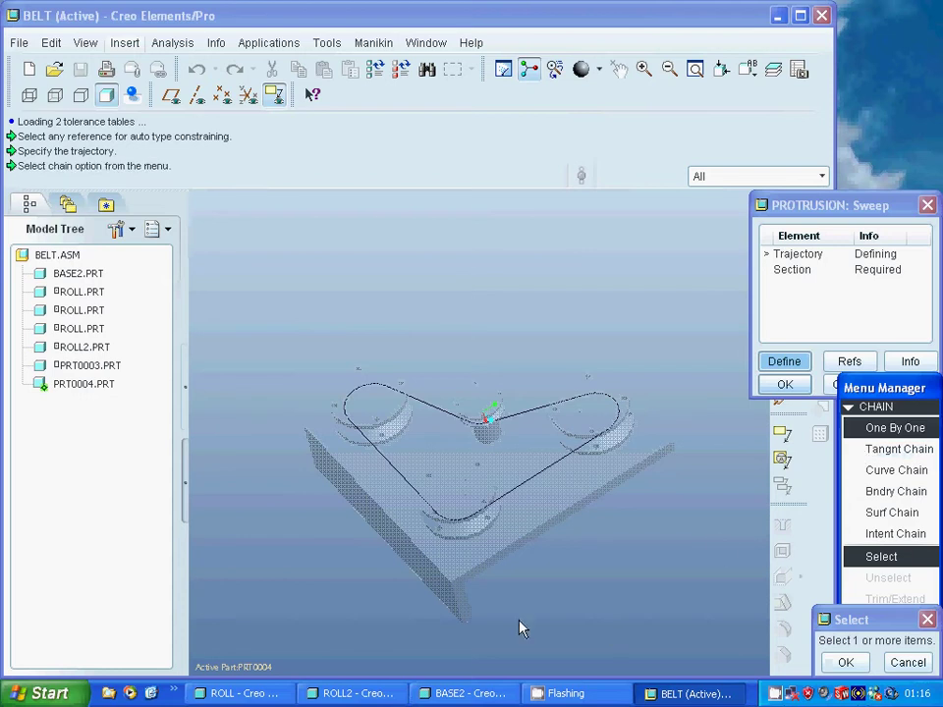
{"action": "left_click", "coordinate": [603, 424]}
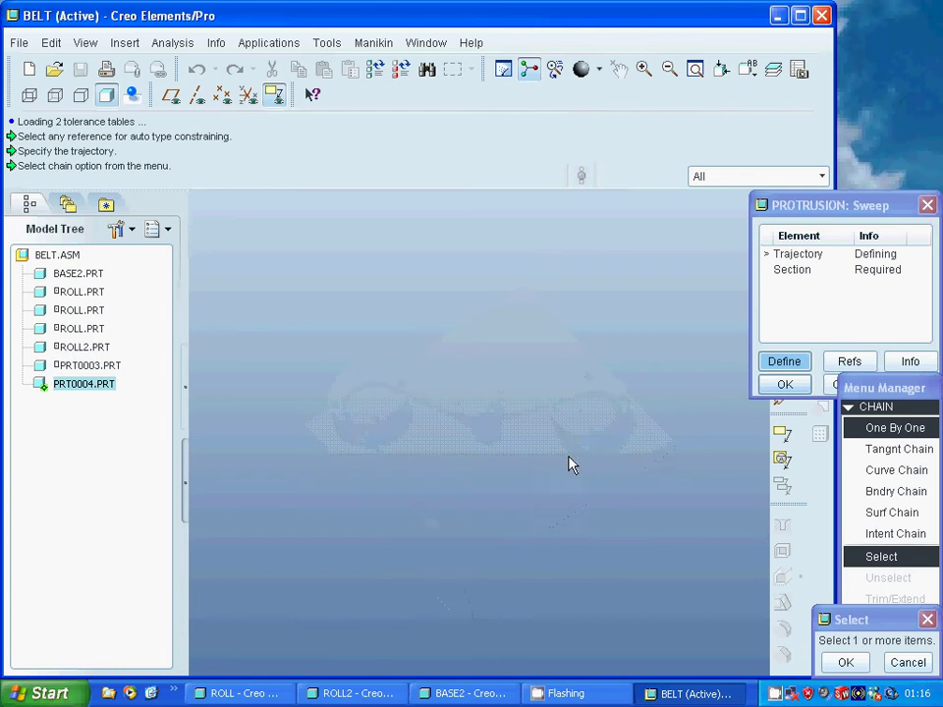
{"action": "left_click", "coordinate": [568, 463]}
{"action": "left_click", "coordinate": [568, 462]}
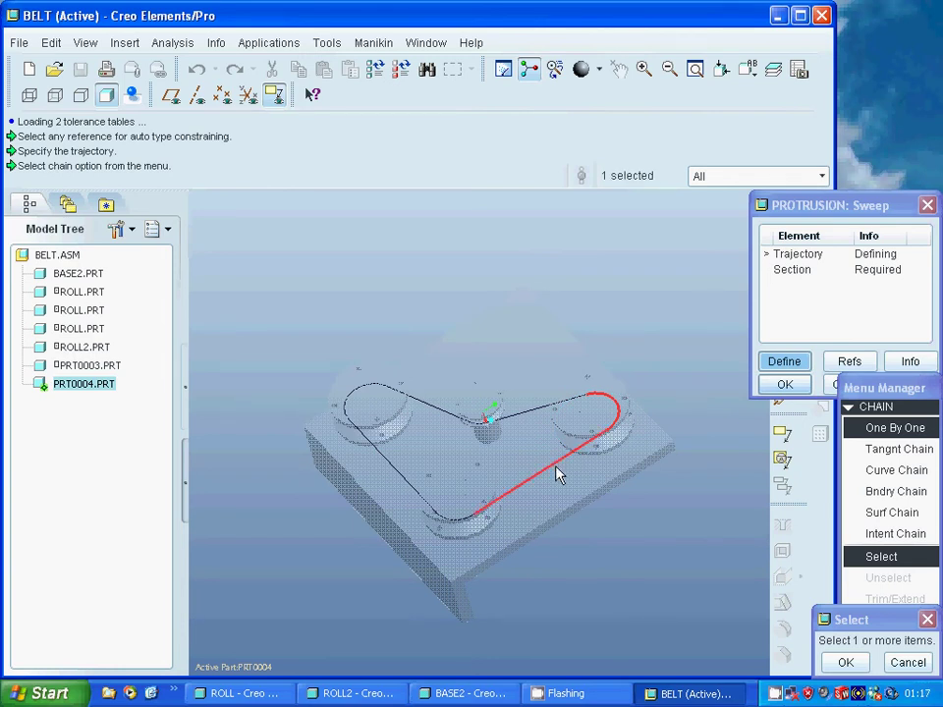
{"action": "left_click", "coordinate": [452, 528]}
{"action": "left_click", "coordinate": [416, 528]}
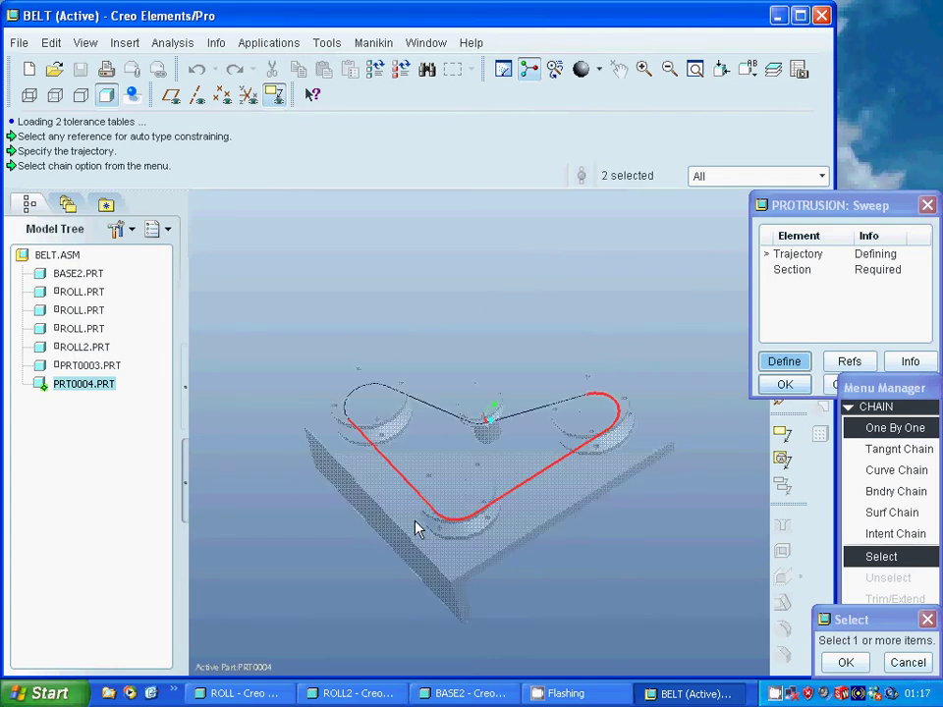
{"action": "left_click", "coordinate": [378, 393]}
{"action": "left_click", "coordinate": [432, 404]}
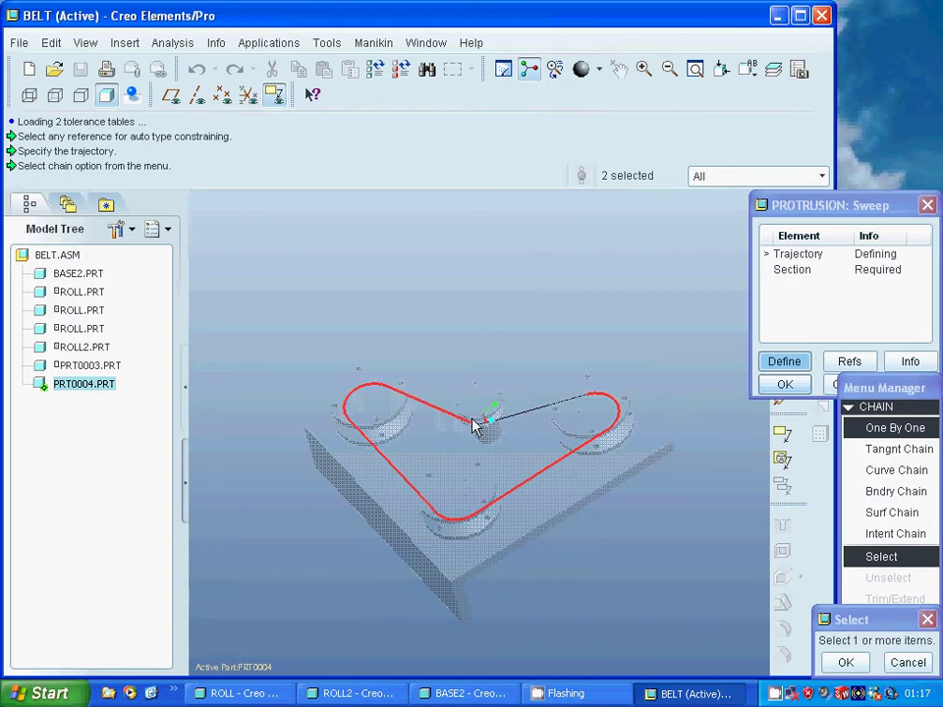
{"action": "left_click", "coordinate": [518, 412]}
{"action": "left_click", "coordinate": [847, 663]}
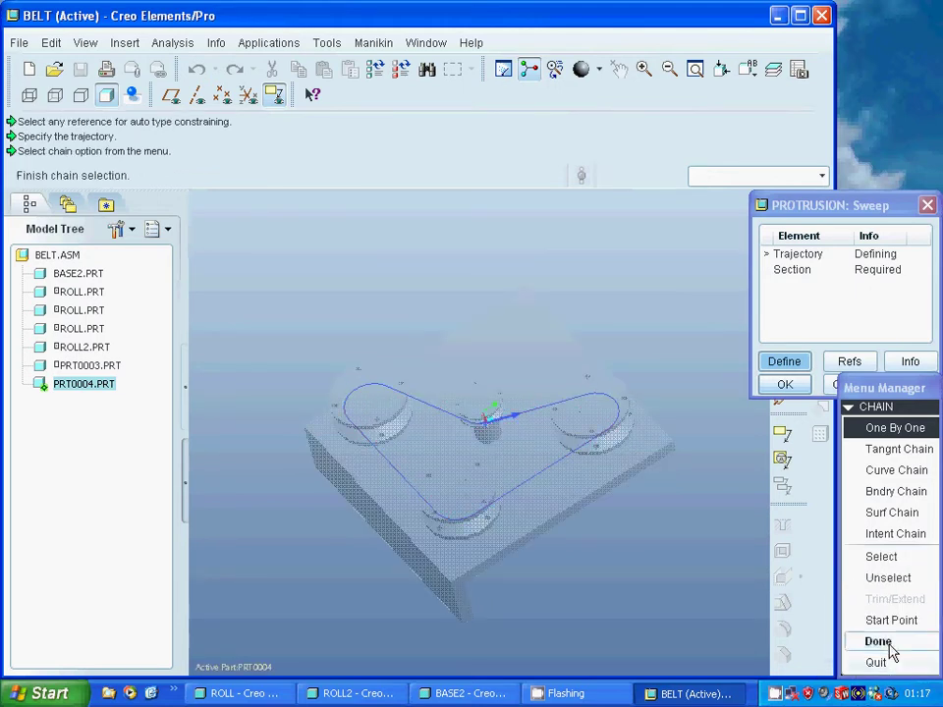
- Finish the trajectory chain, accept the section plane's upward direction, and use the No Inn Fcs attribute
{"action": "left_click", "coordinate": [889, 643]}
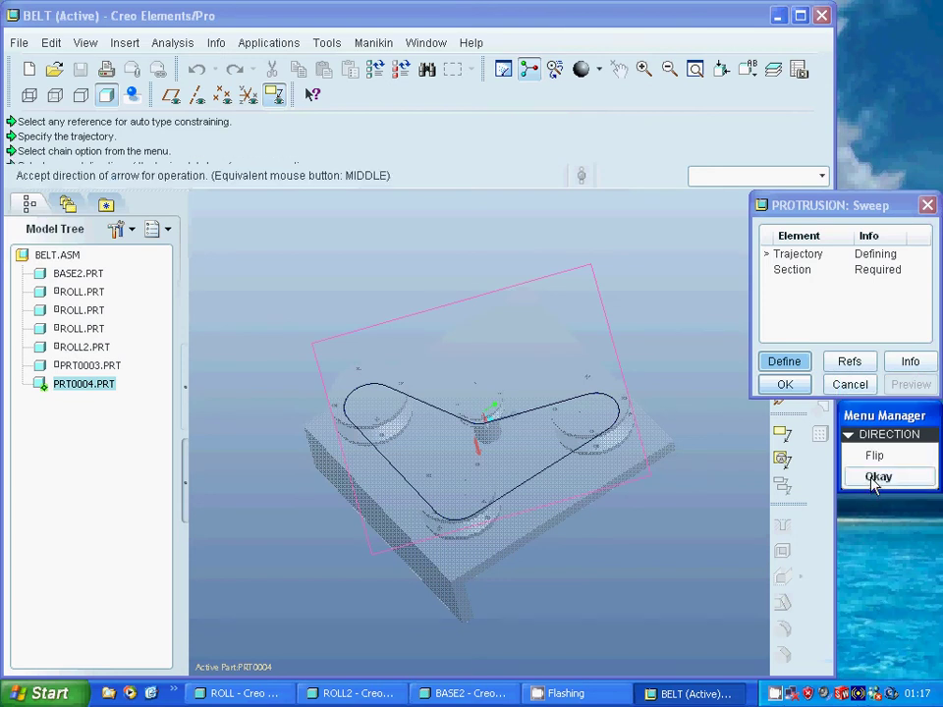
{"action": "left_click", "coordinate": [872, 476]}
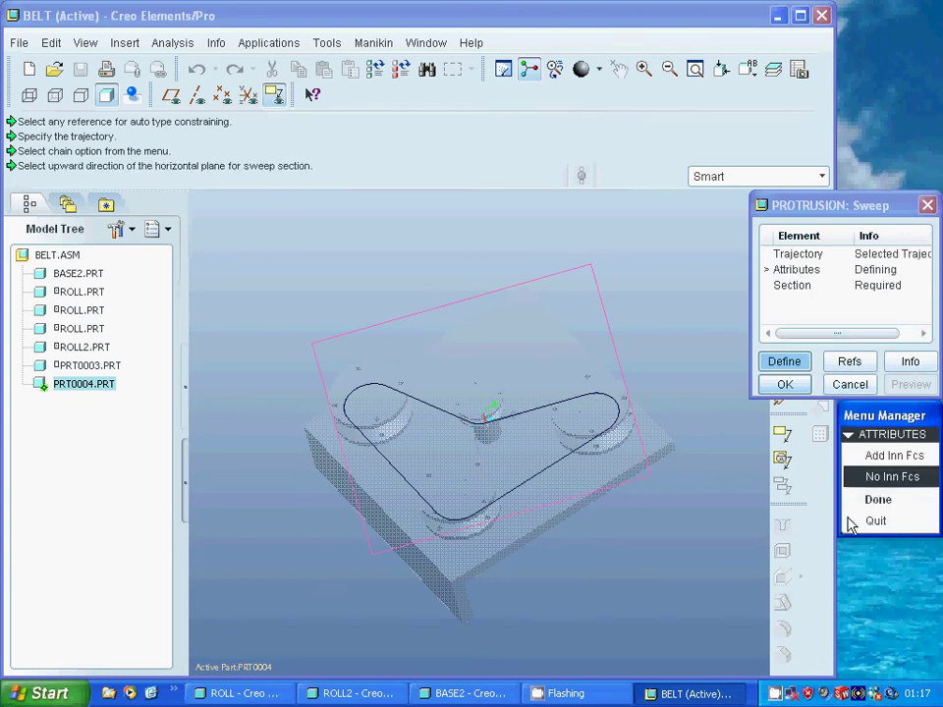
{"action": "left_click", "coordinate": [866, 502]}
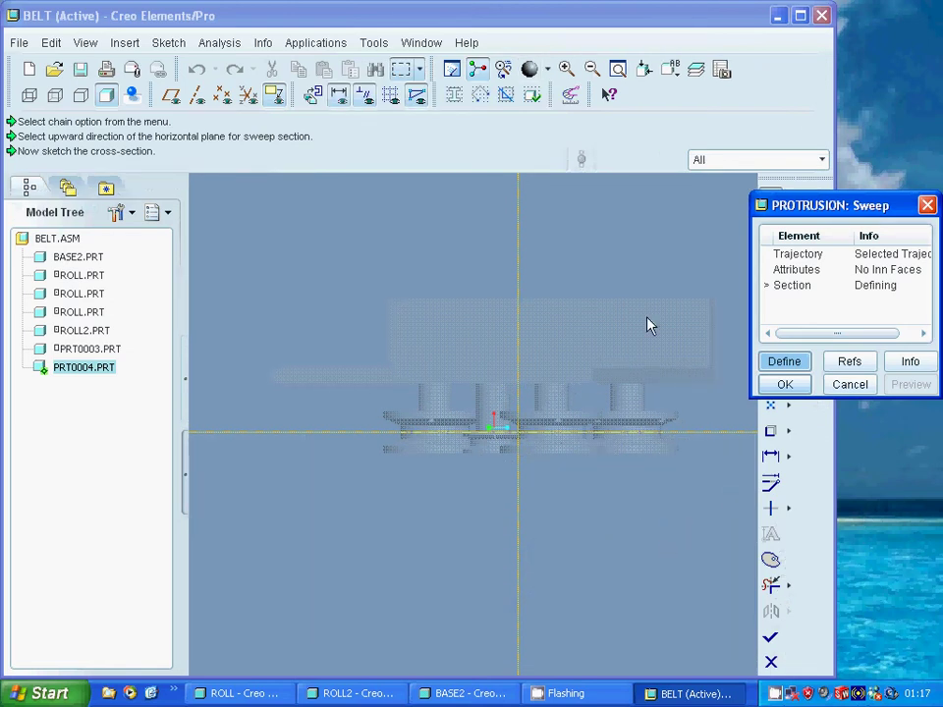
- Project the roll groove's two slanted edges and its vertical edge into the section sketch as single edges
{"action": "left_click", "coordinate": [565, 69]}
{"action": "left_click", "coordinate": [487, 404]}
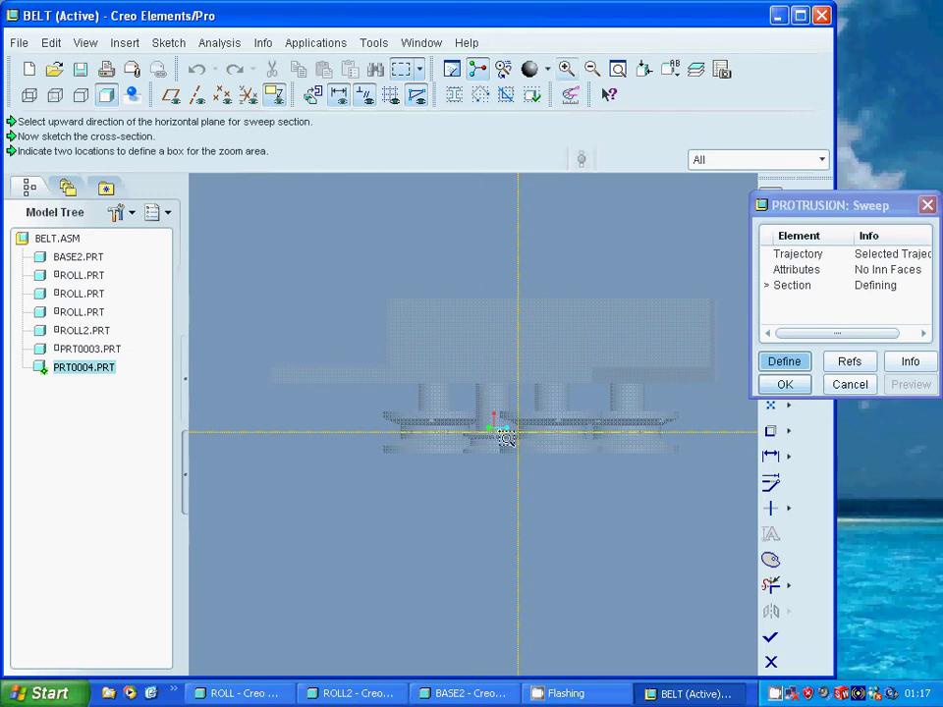
{"action": "left_click", "coordinate": [545, 478]}
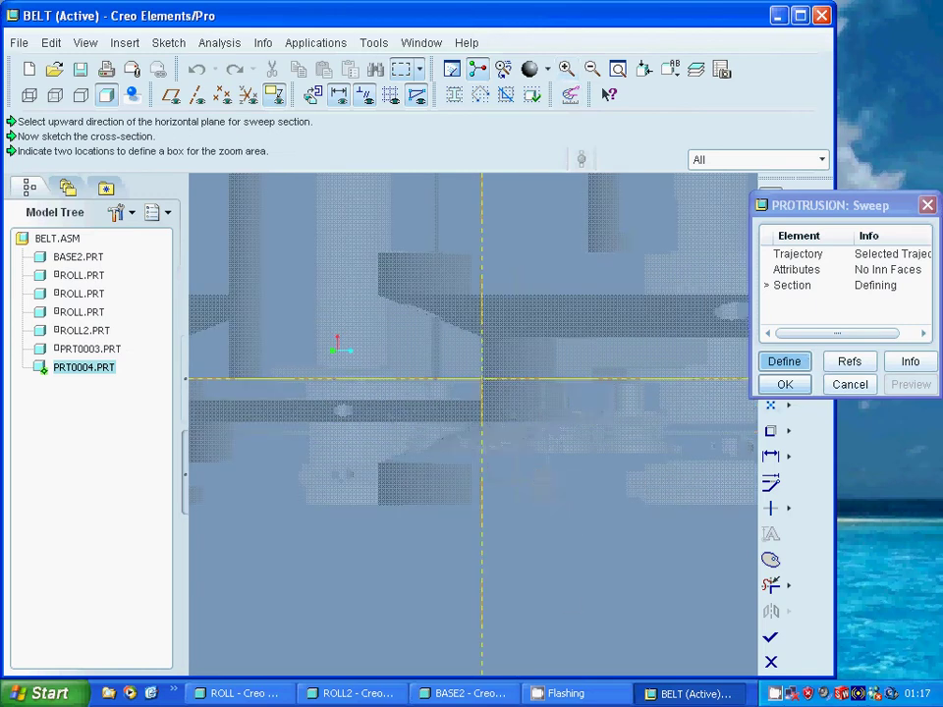
{"action": "scroll", "coordinate": [569, 589], "scroll_direction": "up", "scroll_amount": 1}
{"action": "left_click", "coordinate": [770, 430]}
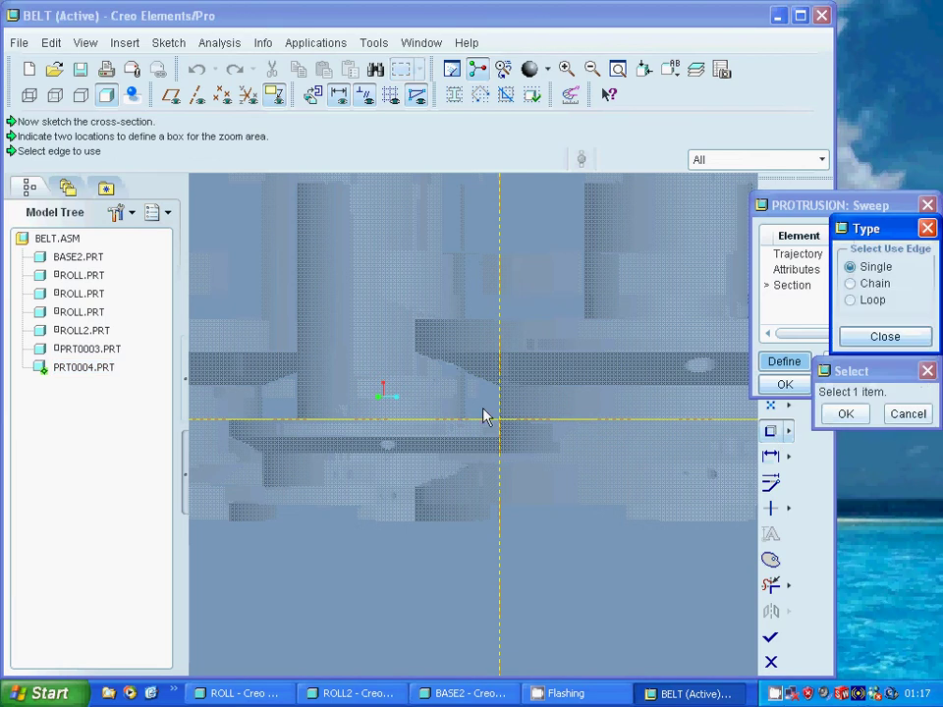
{"action": "left_click", "coordinate": [478, 381]}
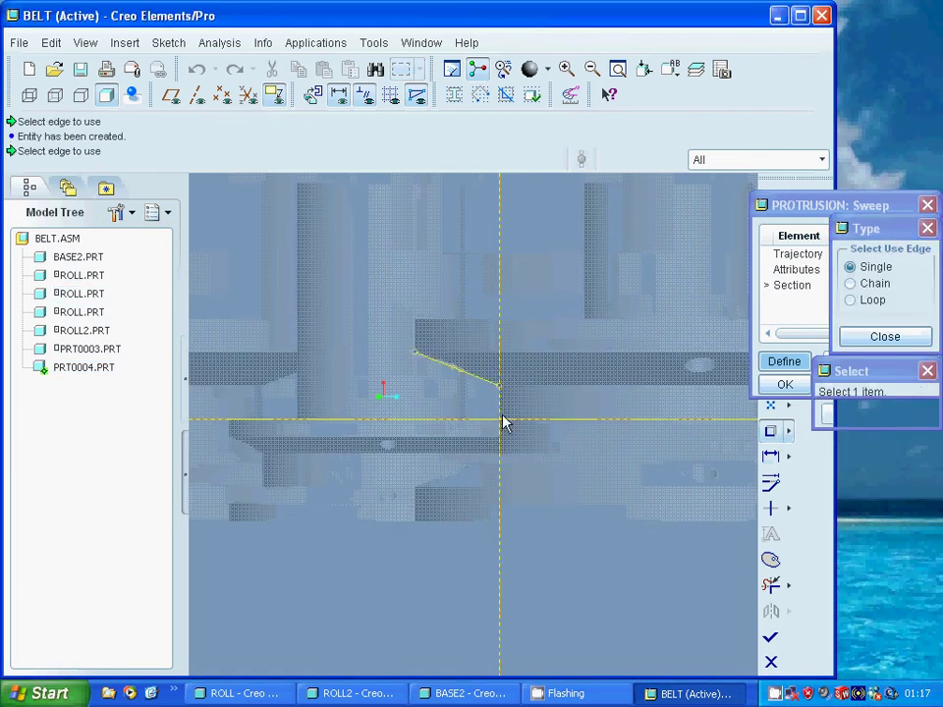
{"action": "left_click", "coordinate": [500, 425]}
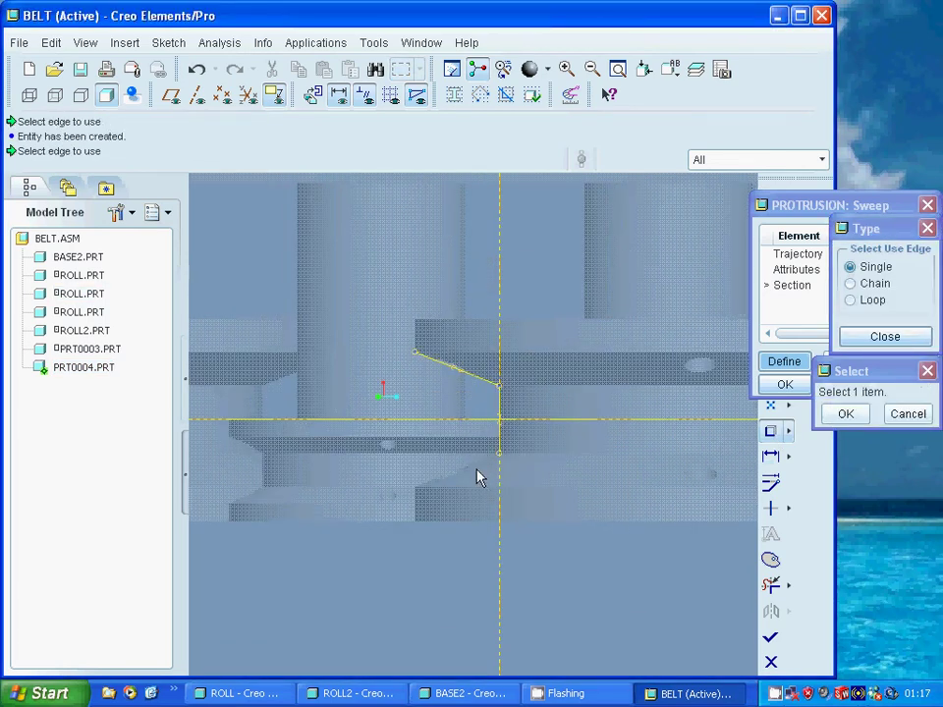
{"action": "left_click", "coordinate": [474, 481]}
{"action": "left_click", "coordinate": [848, 413]}
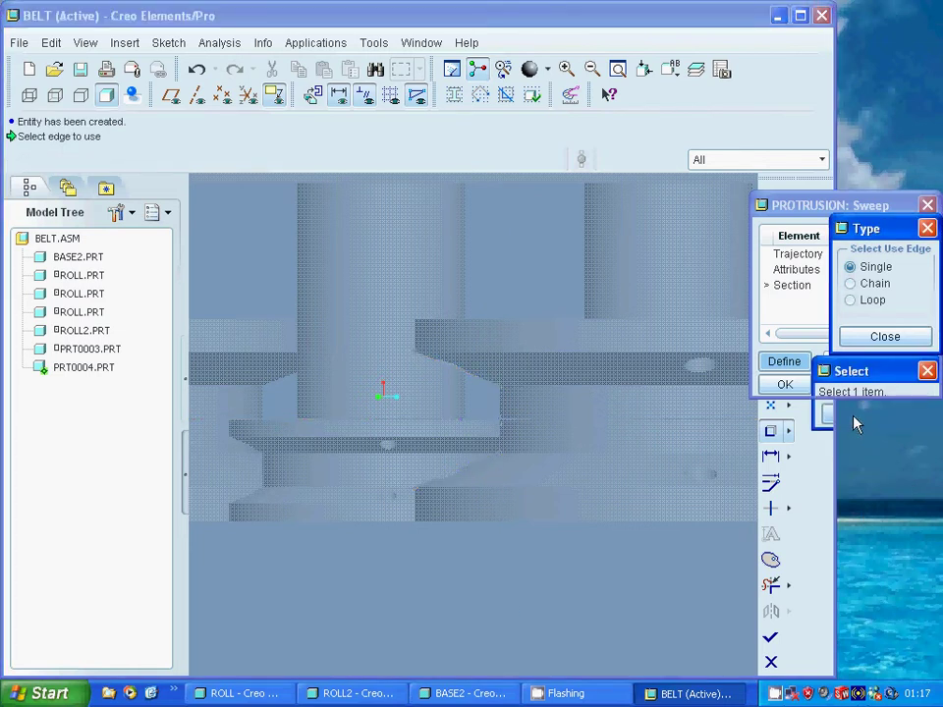
{"action": "left_click", "coordinate": [877, 339]}
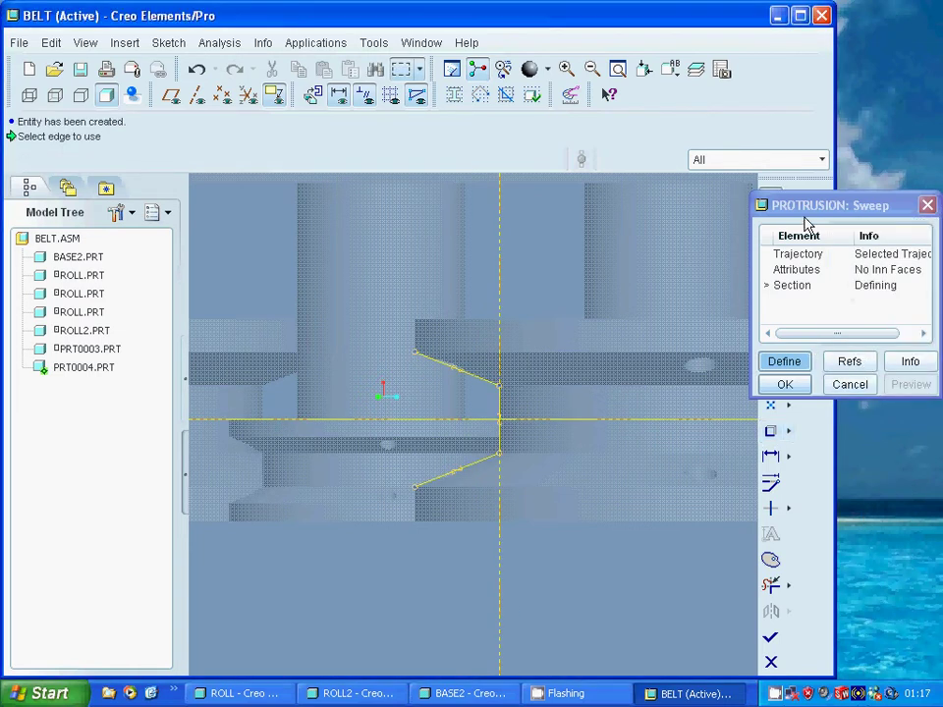
- Draw a vertical line between the midpoints of the slanted edges and trim their outer ends to close the trapezoidal section
{"action": "left_click_drag", "start_coordinate": [806, 218], "coordinate": [785, 337]}
{"action": "left_click", "coordinate": [771, 224]}
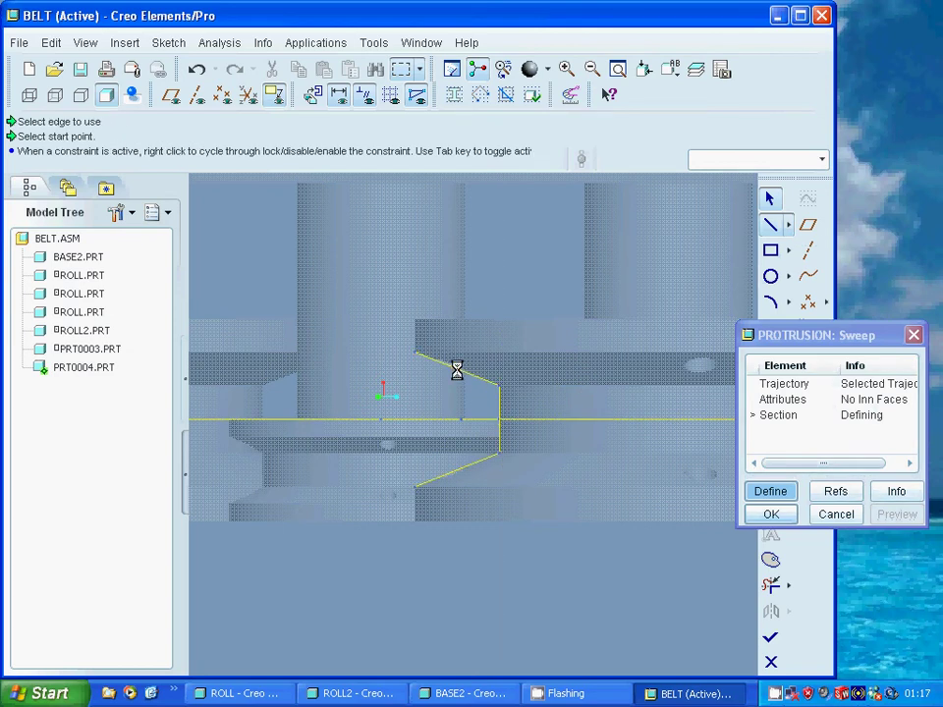
{"action": "left_click", "coordinate": [454, 475]}
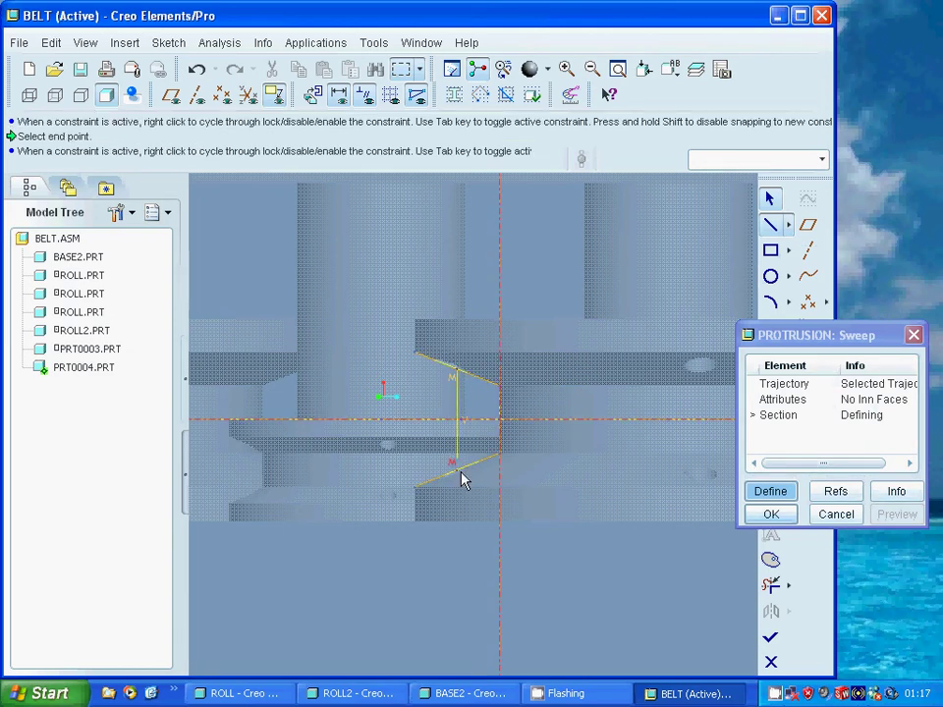
{"action": "left_click", "coordinate": [462, 480]}
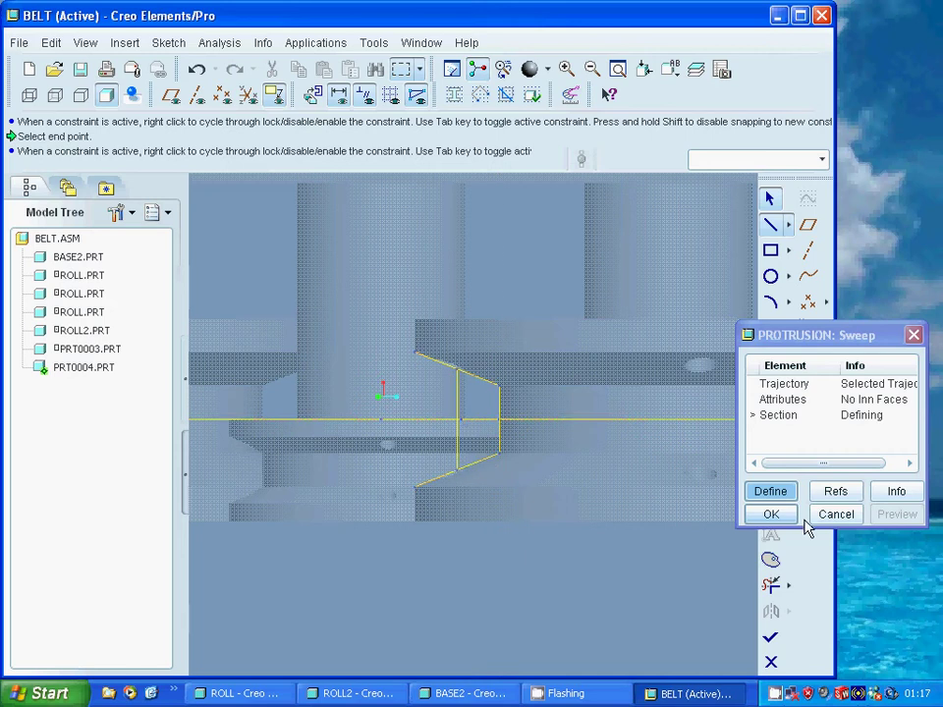
{"action": "left_click", "coordinate": [770, 199]}
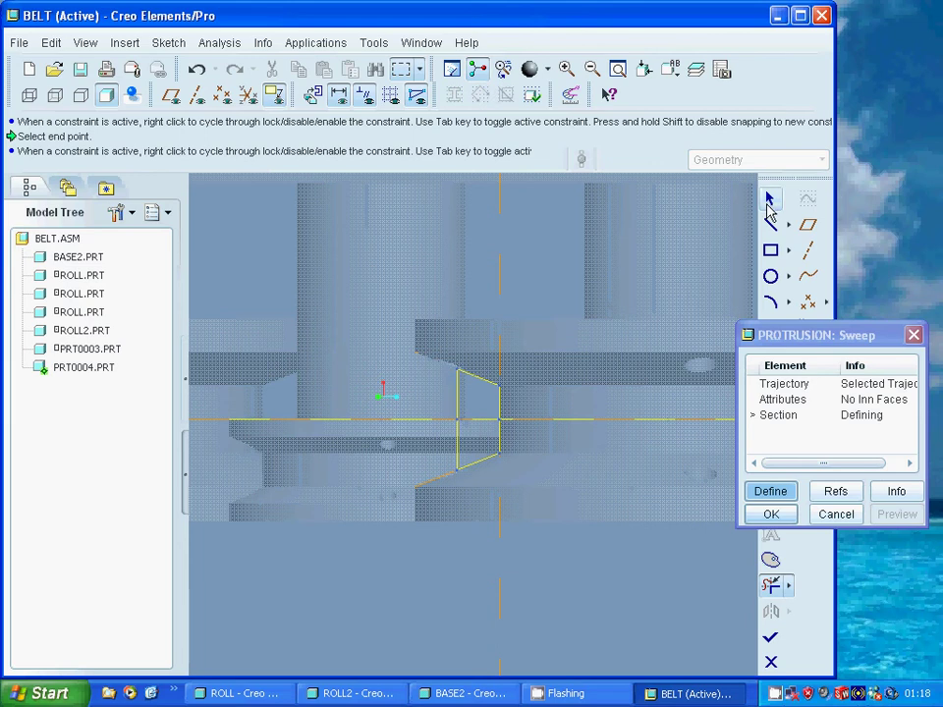
{"action": "middle_click", "coordinate": [582, 438]}
- Accept the trapezoidal section, preview the sweep protrusion, and complete it
{"action": "left_click", "coordinate": [774, 638]}
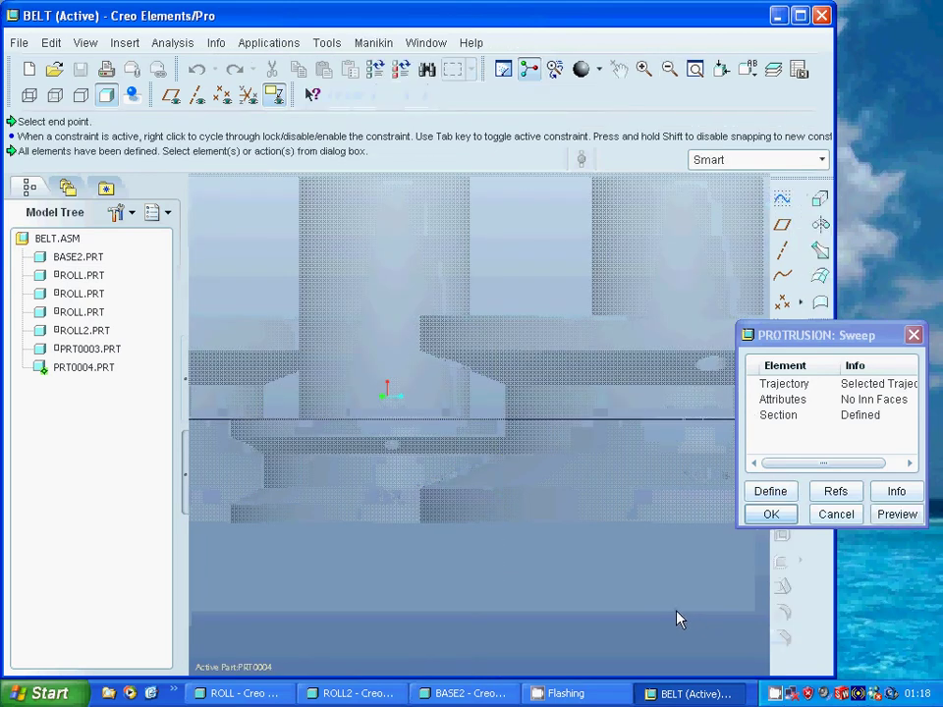
{"action": "left_click", "coordinate": [896, 514]}
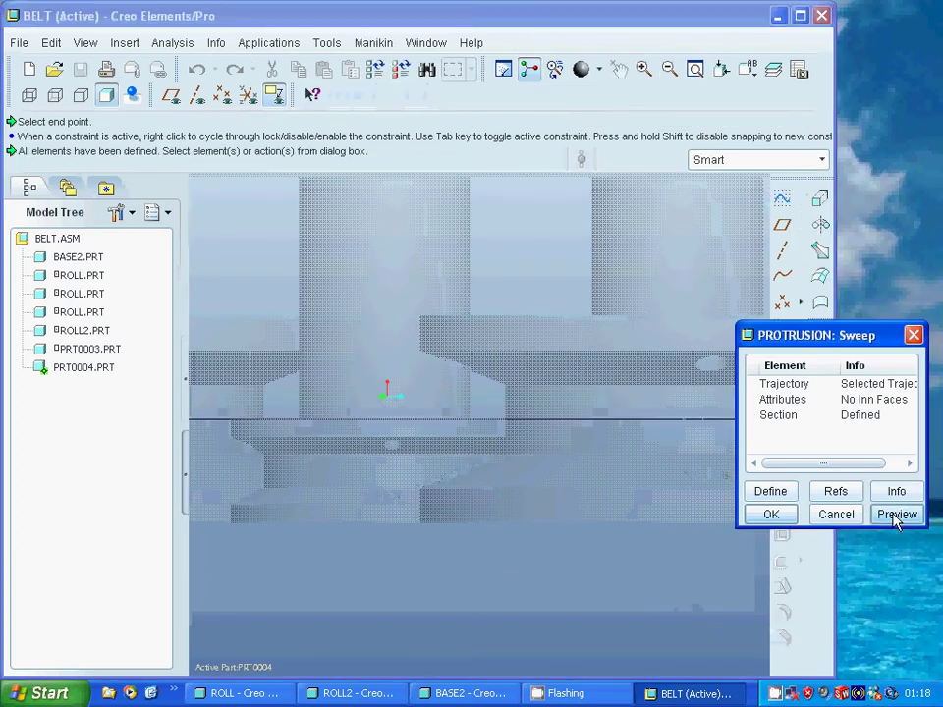
{"action": "left_click", "coordinate": [785, 522]}
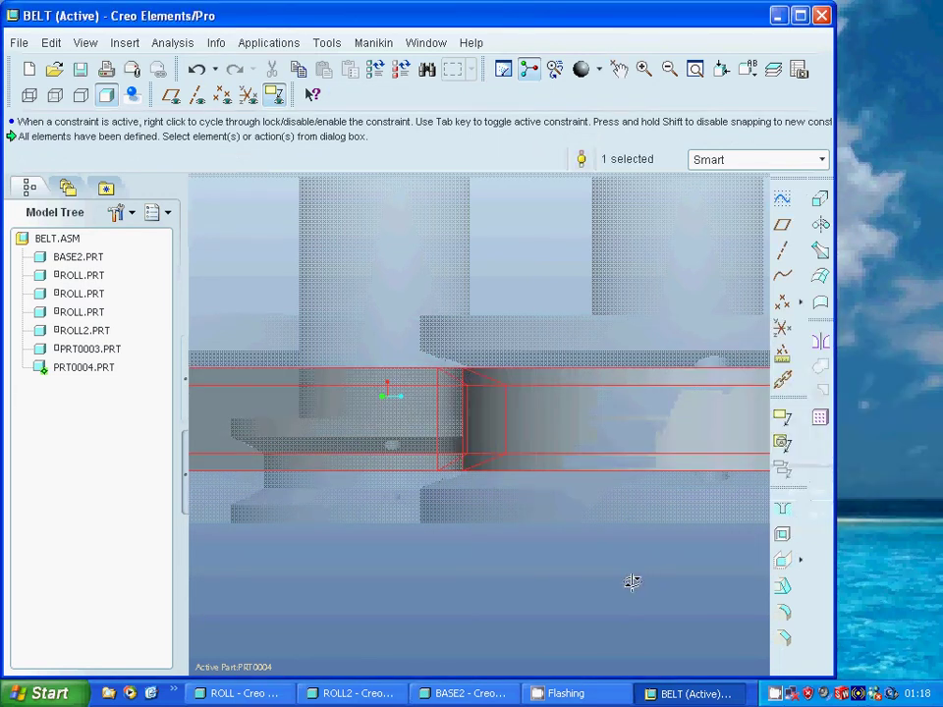
- Switch the belt assembly from the Standard application to the Mechanism application
{"action": "middle_click_drag", "start_coordinate": [633, 582], "coordinate": [612, 597]}
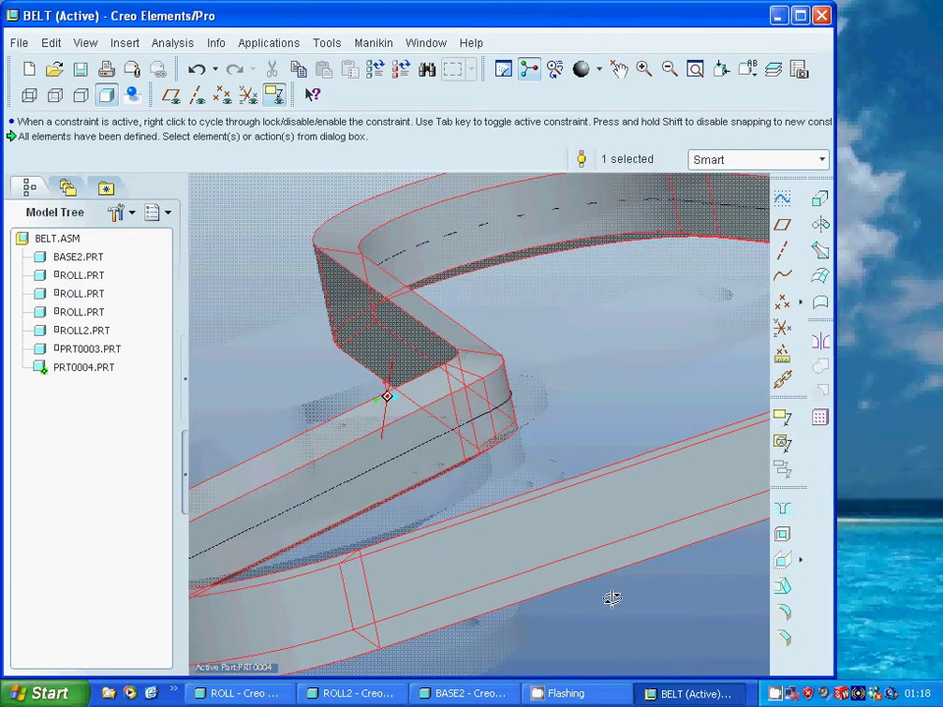
{"action": "scroll", "coordinate": [646, 585], "scroll_direction": "down", "scroll_amount": 5}
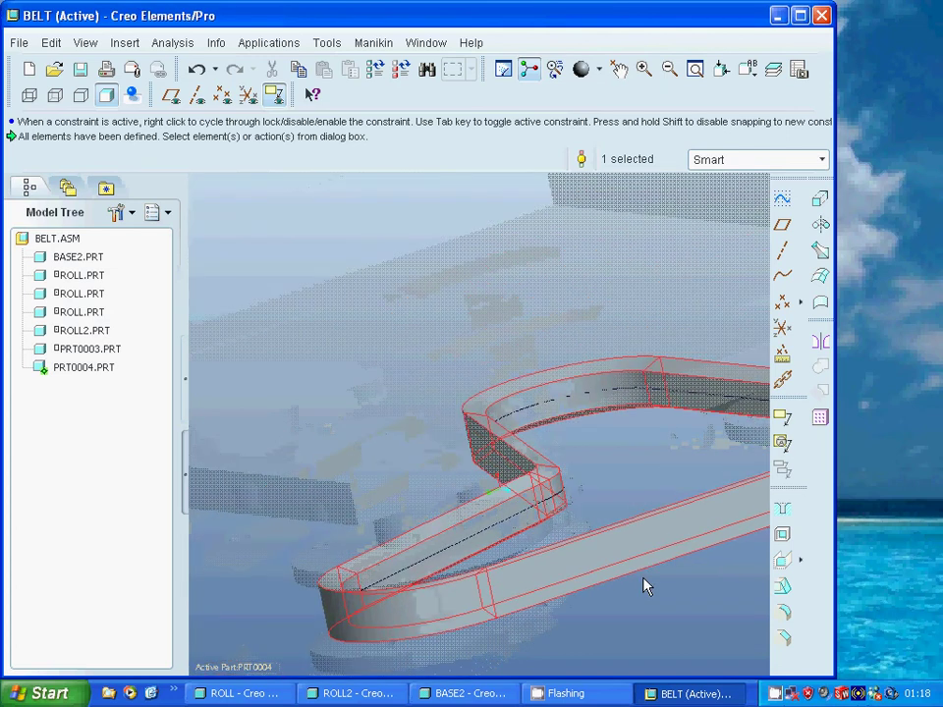
{"action": "scroll", "coordinate": [646, 585], "scroll_direction": "down", "scroll_amount": 5}
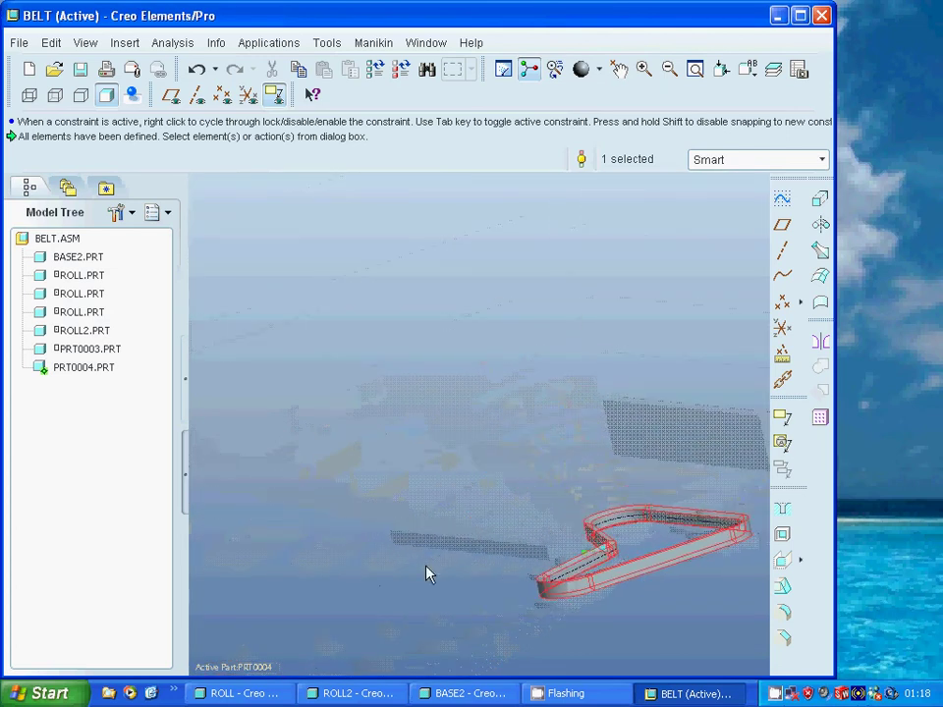
{"action": "middle_click_drag", "start_coordinate": [400, 500], "coordinate": [393, 450]}
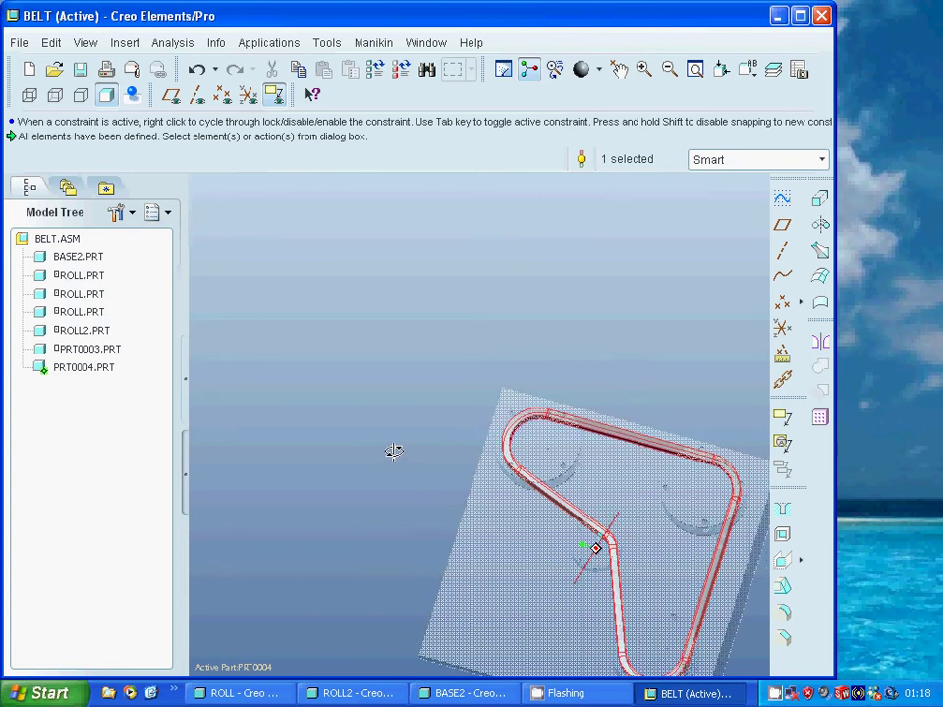
{"action": "scroll", "coordinate": [397, 475], "scroll_direction": "down", "scroll_amount": 3}
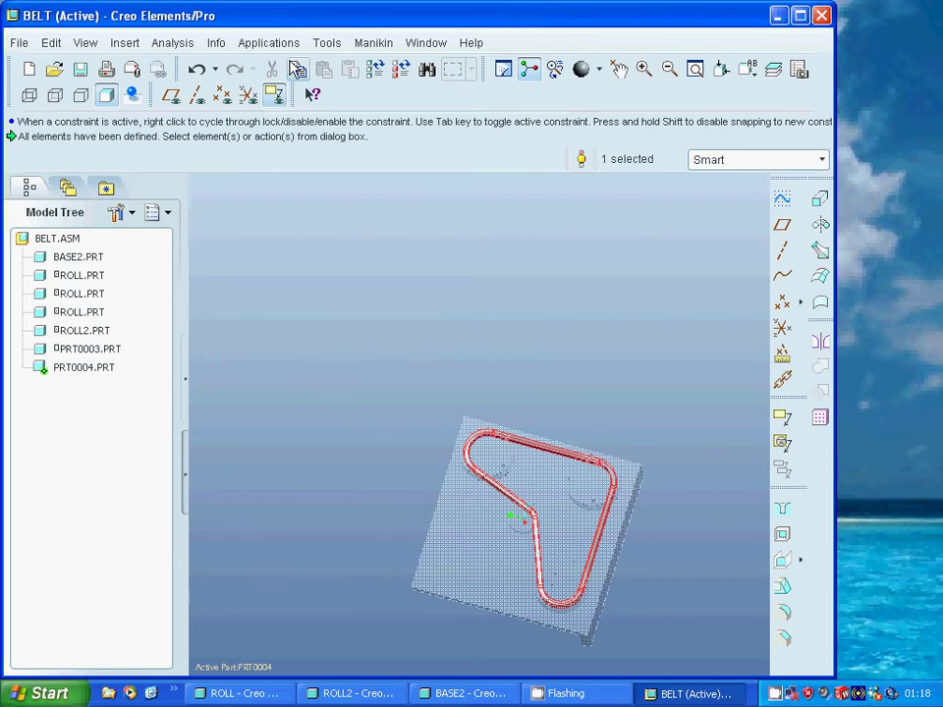
{"action": "left_click", "coordinate": [269, 43]}
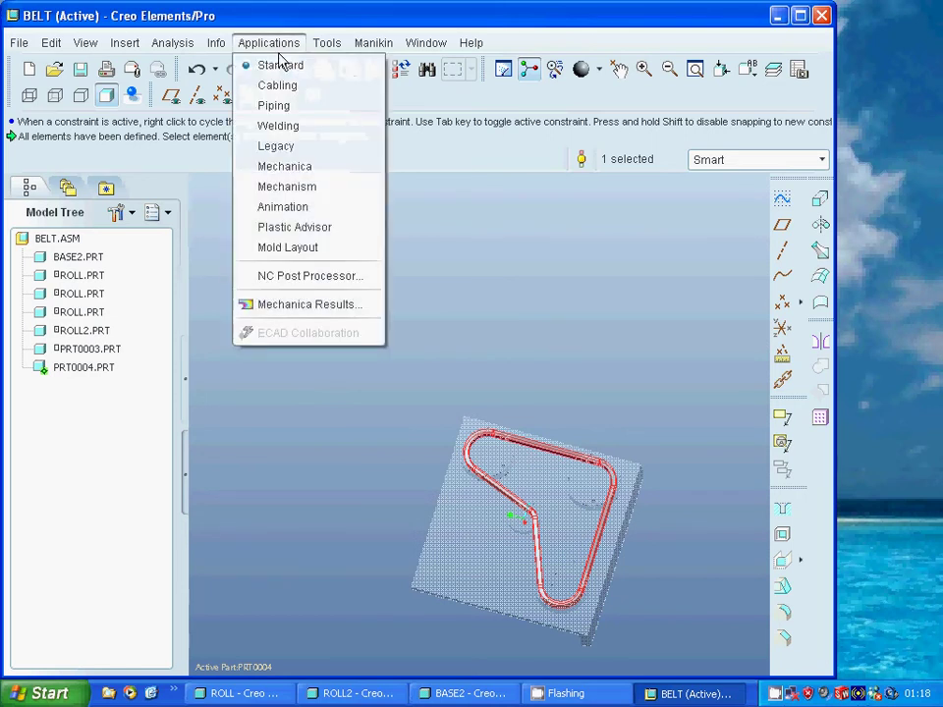
{"action": "left_click", "coordinate": [297, 187]}
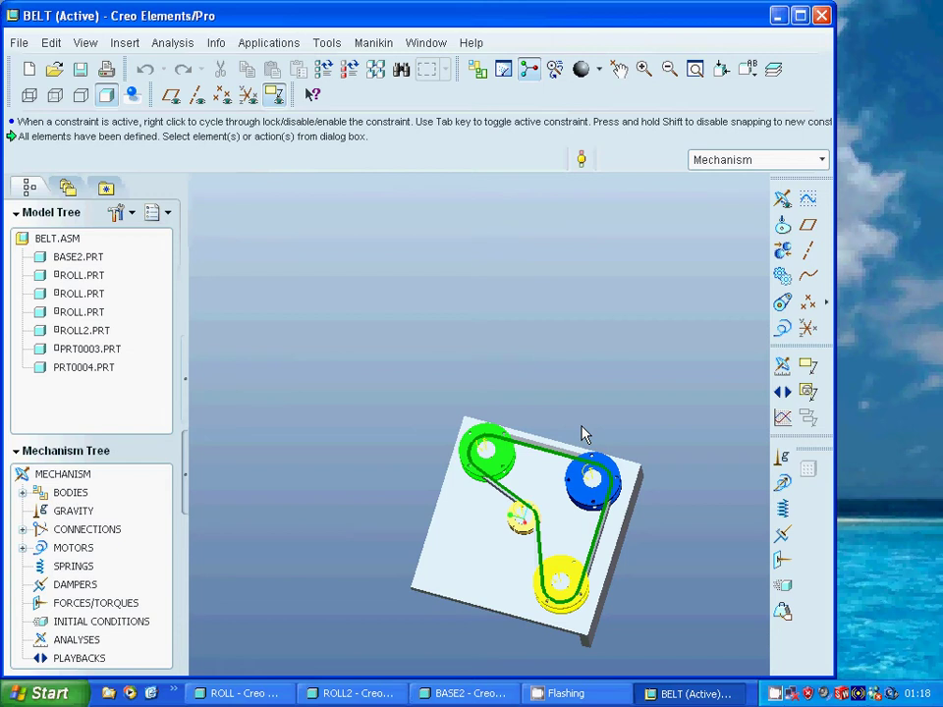
- Hide the swept belt part PRT0004.PRT in the assembly and unhide it again
{"action": "left_click", "coordinate": [73, 376]}
{"action": "right_click", "coordinate": [73, 376]}
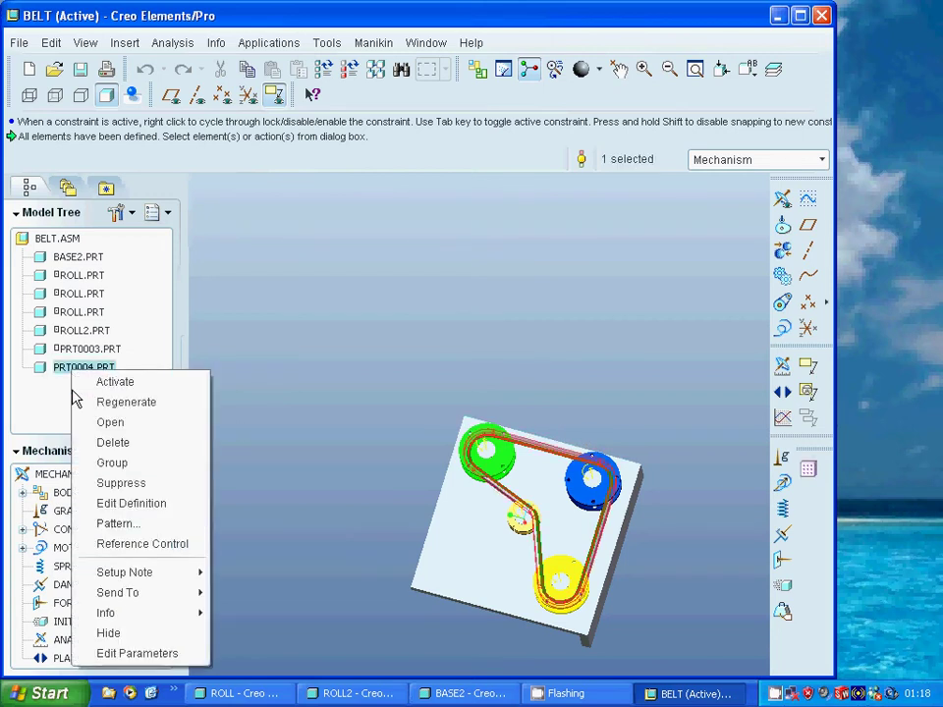
{"action": "left_click", "coordinate": [130, 632]}
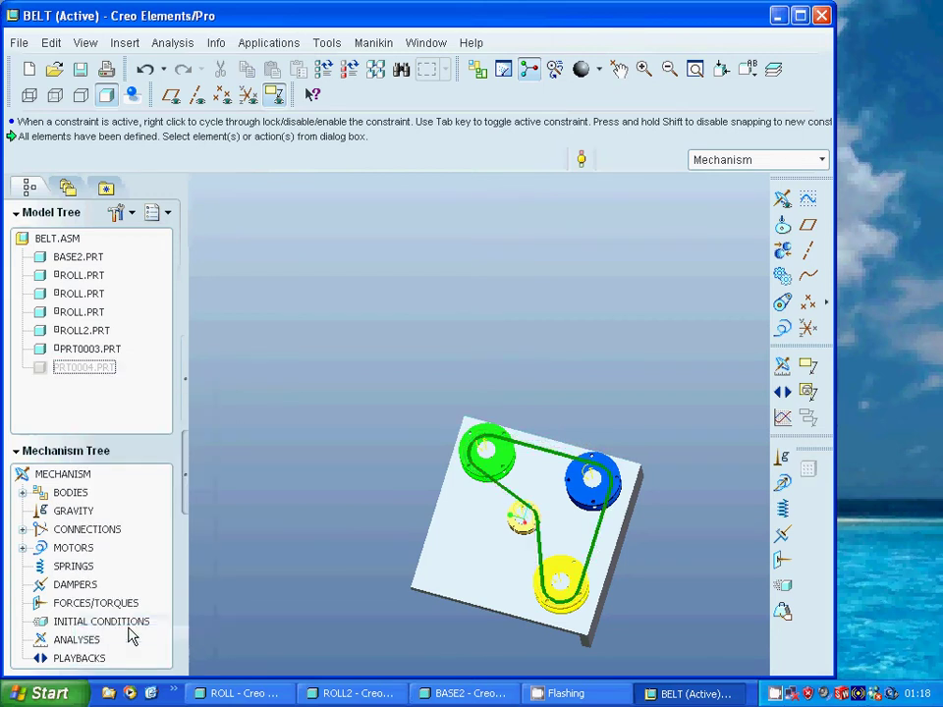
{"action": "right_click", "coordinate": [86, 371]}
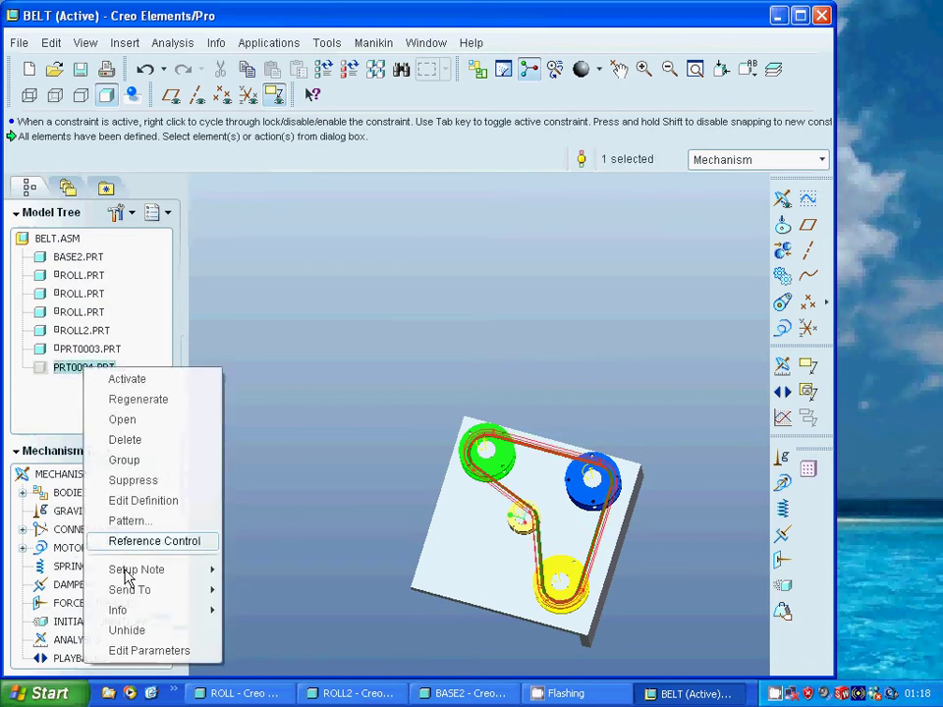
{"action": "left_click", "coordinate": [131, 631]}
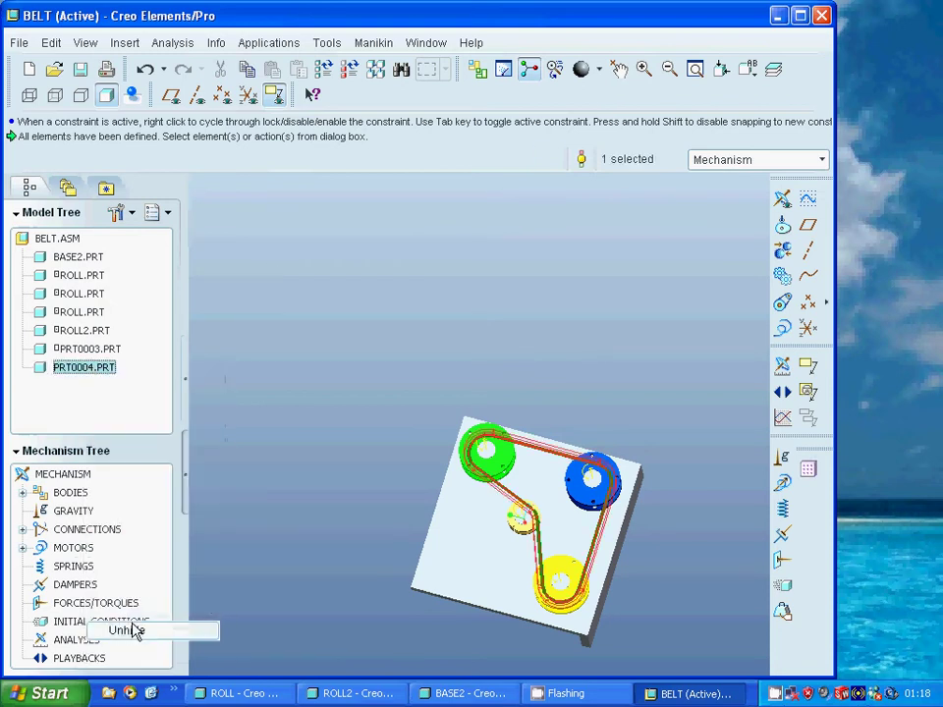
{"action": "left_click", "coordinate": [302, 520]}
- Begin a servo motor definition driven by the motion axis of the small ROLL2 roller
{"action": "middle_click_drag", "start_coordinate": [300, 490], "coordinate": [298, 417]}
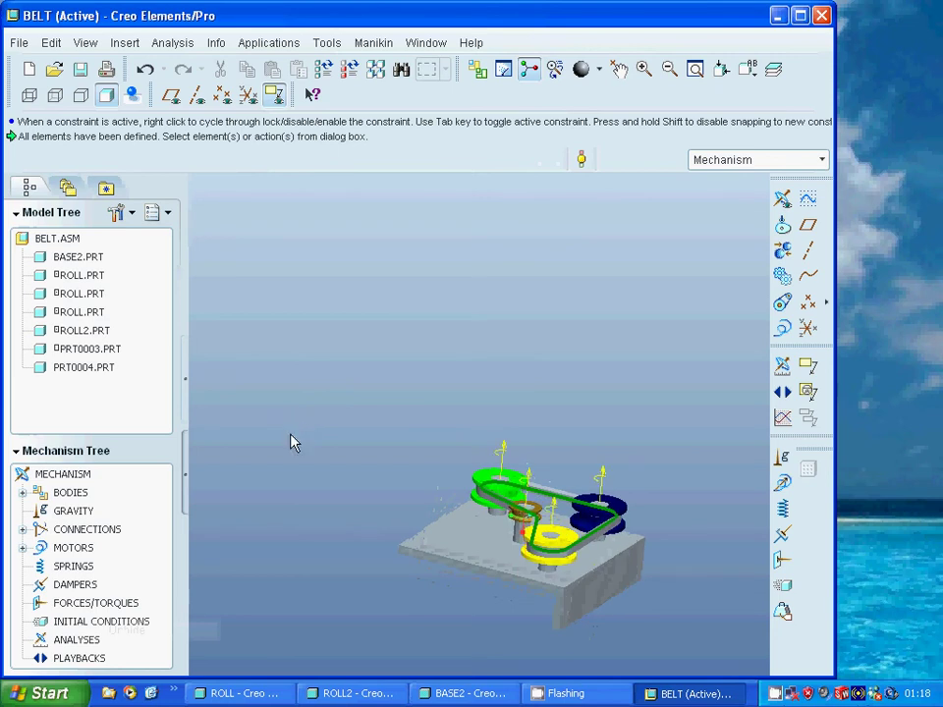
{"action": "left_click", "coordinate": [781, 328]}
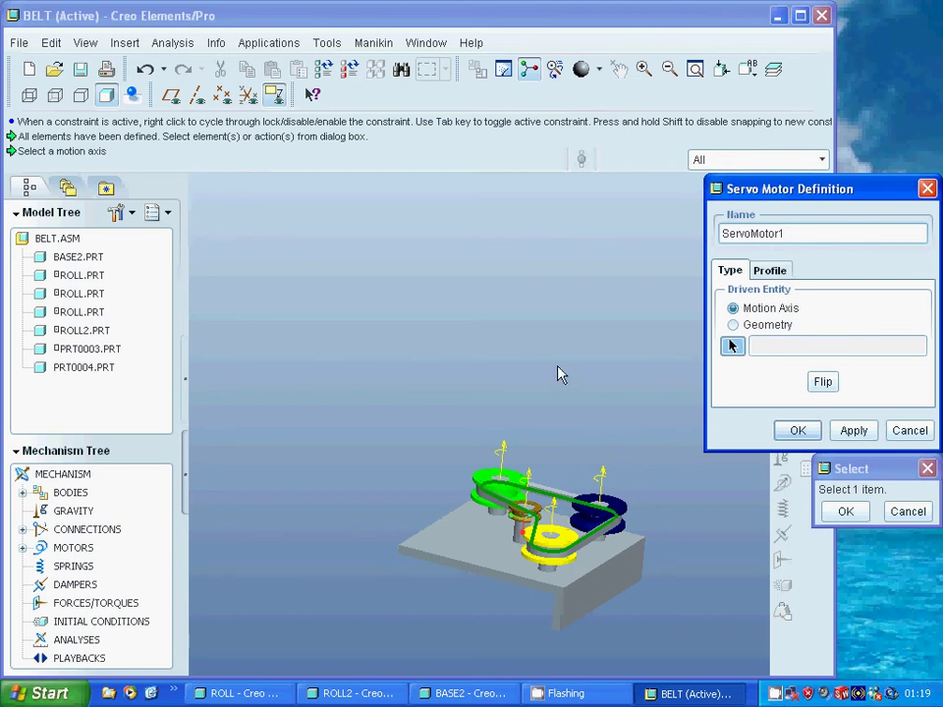
{"action": "middle_click_drag", "start_coordinate": [556, 408], "coordinate": [552, 495]}
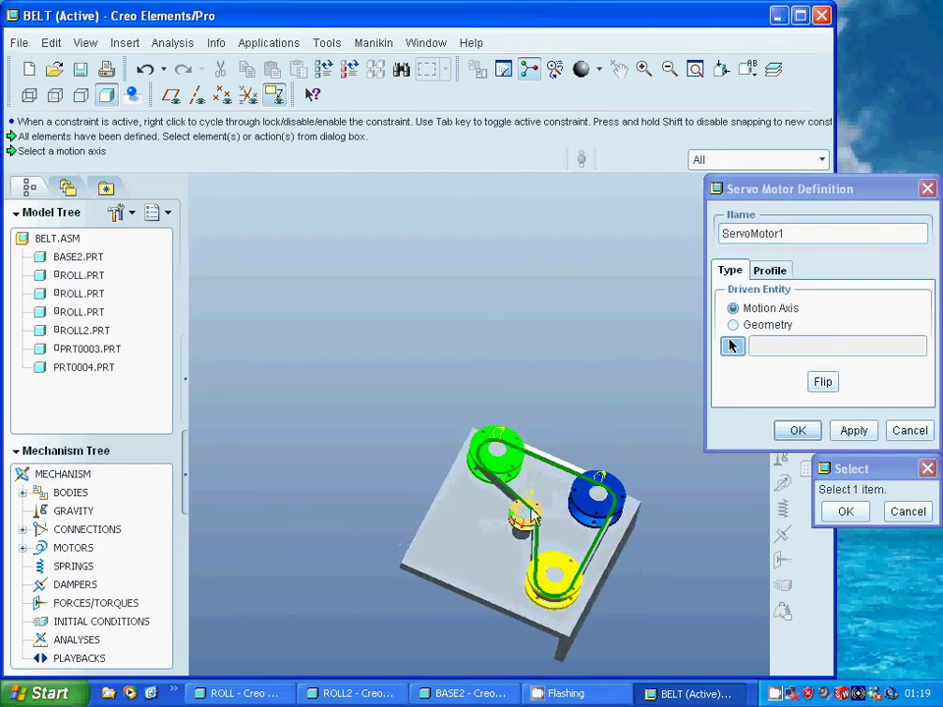
{"action": "left_click", "coordinate": [531, 495]}
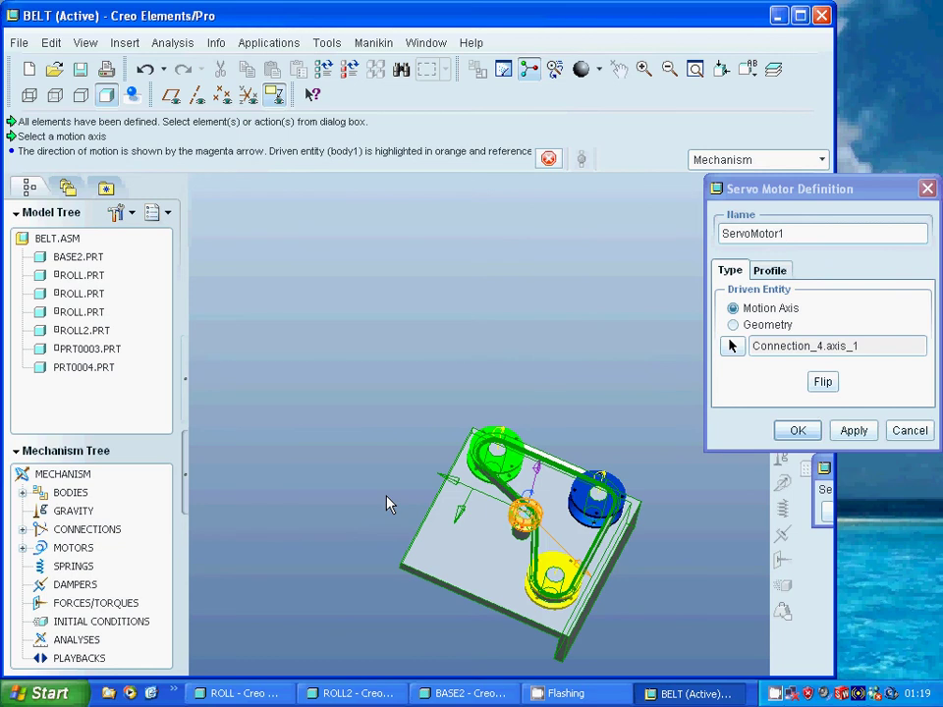
- Give the servo motor a velocity profile with a constant magnitude of 20 deg/sec and accept the definition
{"action": "left_click", "coordinate": [771, 272]}
{"action": "left_click", "coordinate": [837, 309]}
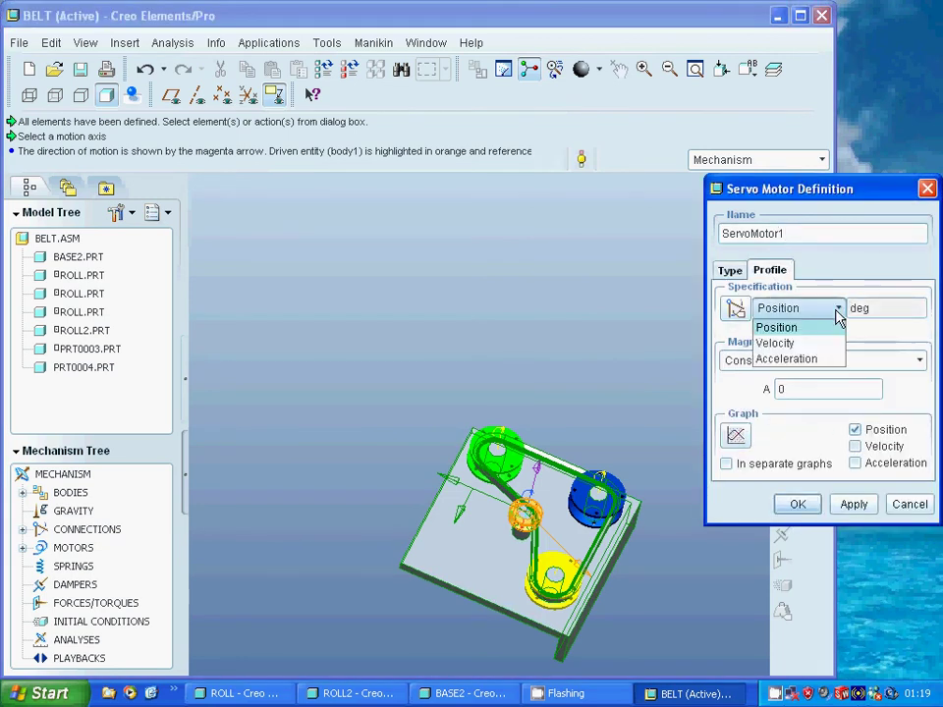
{"action": "left_click", "coordinate": [808, 345]}
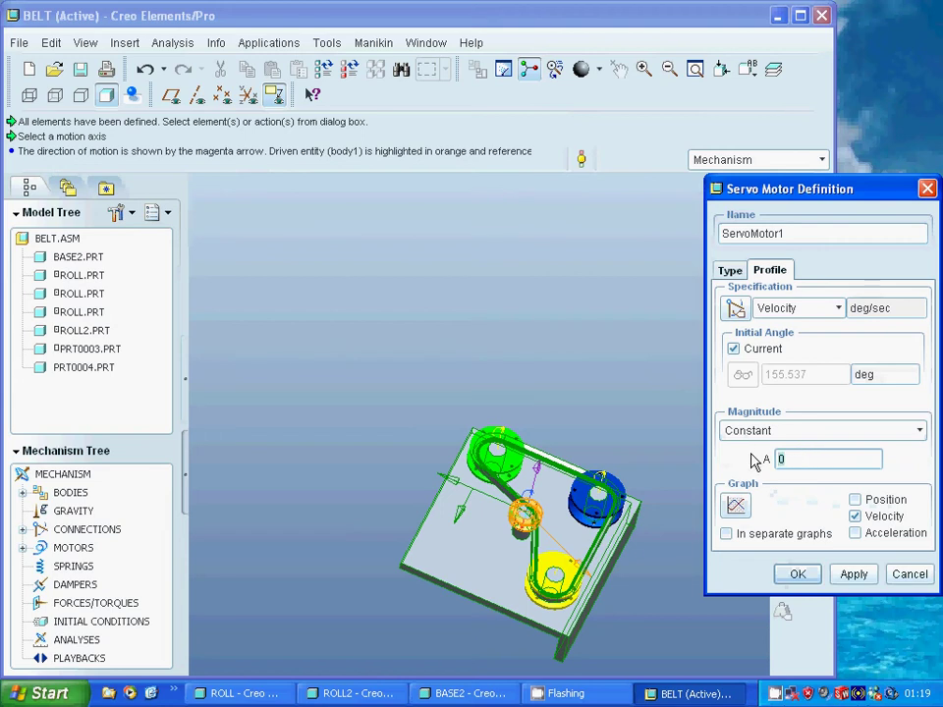
{"action": "left_click", "coordinate": [851, 573]}
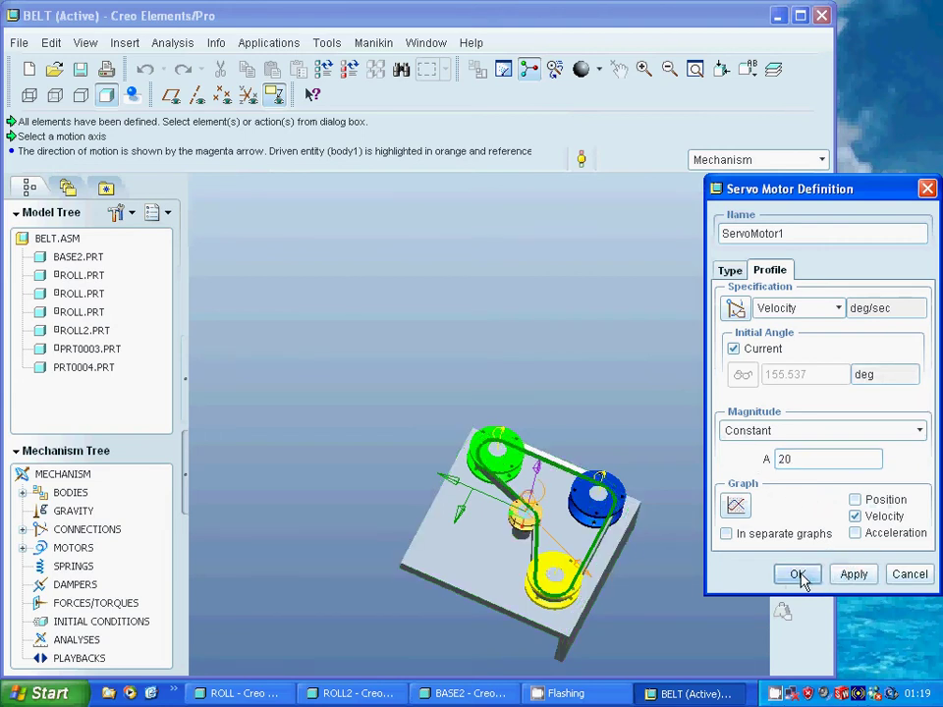
{"action": "left_click", "coordinate": [797, 574]}
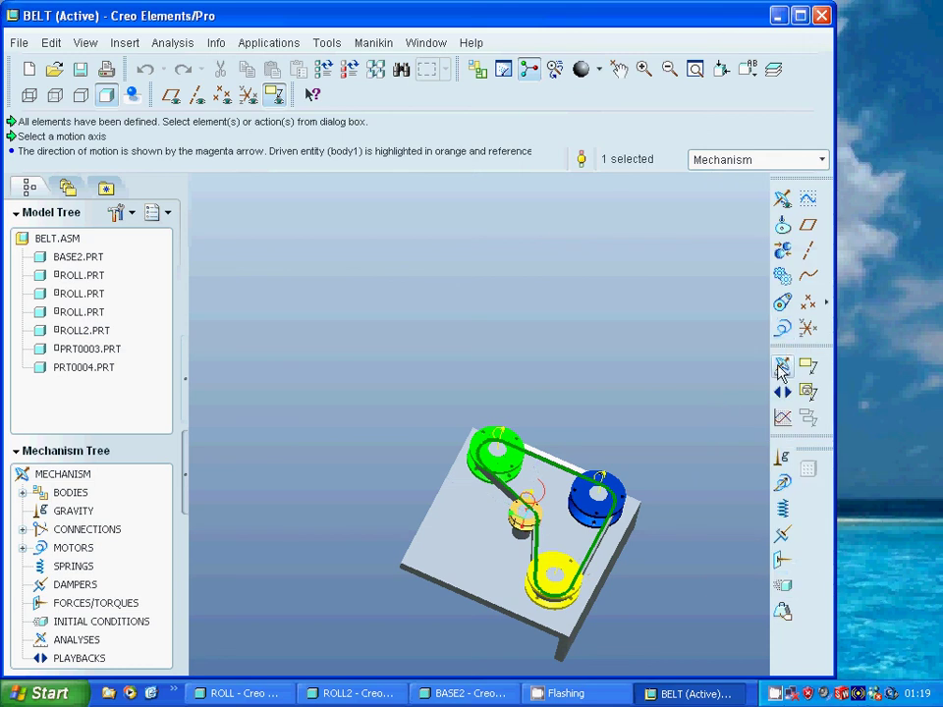
- Create a mechanism analysis of type Kinematic with an end time of 50
{"action": "left_click", "coordinate": [781, 366]}
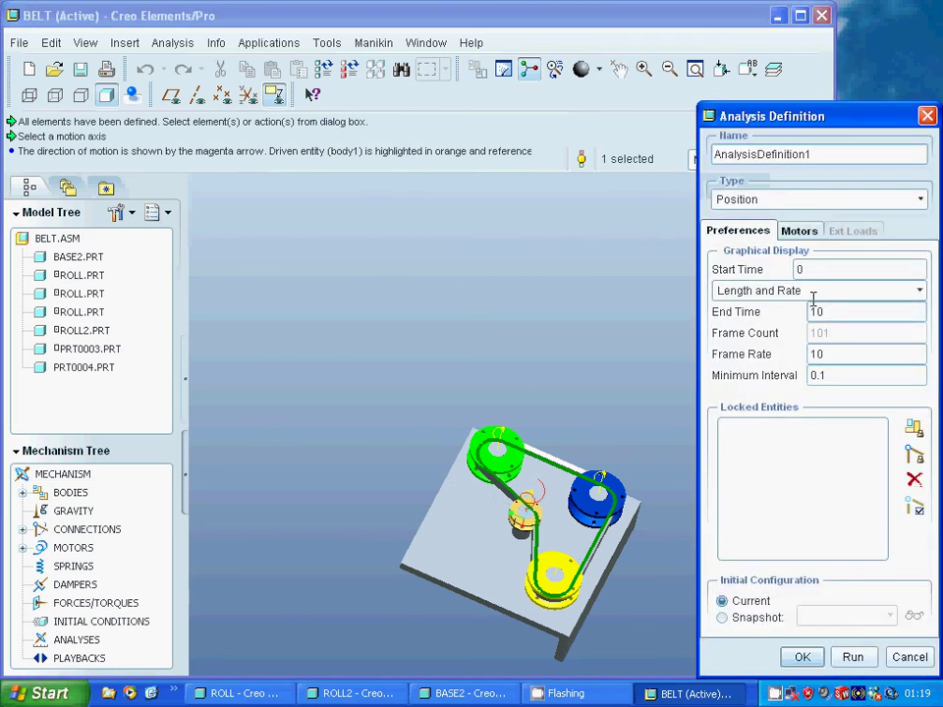
{"action": "left_click", "coordinate": [921, 199]}
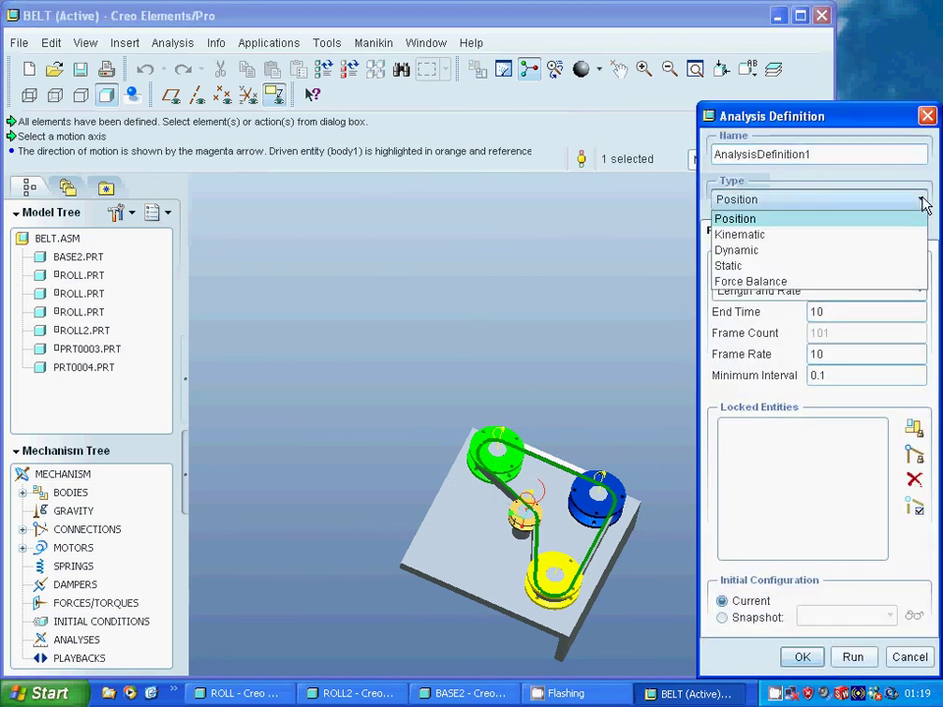
{"action": "left_click", "coordinate": [793, 236]}
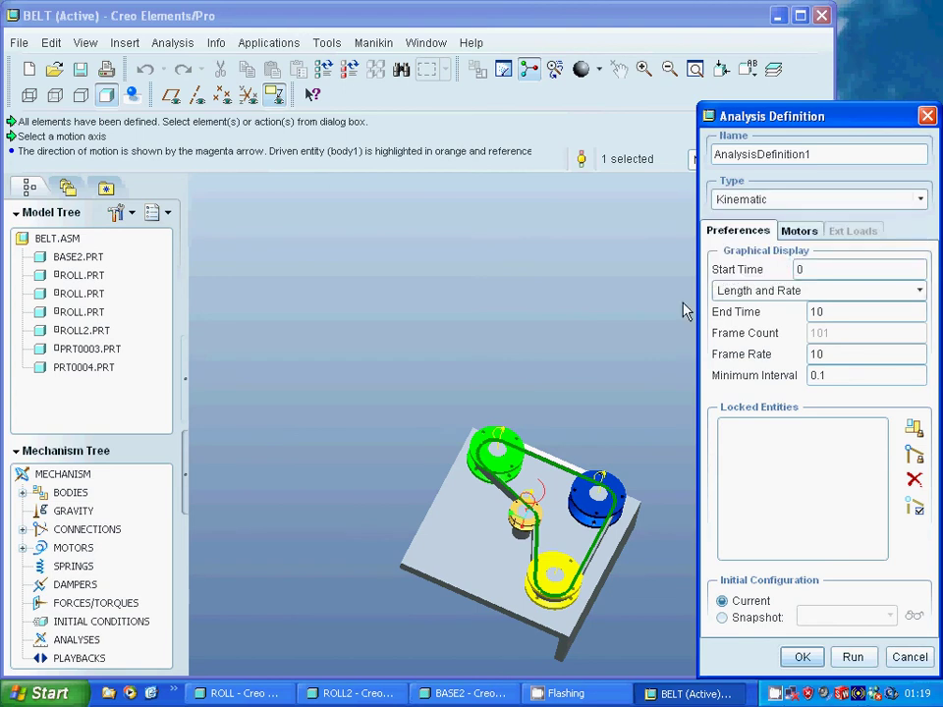
{"action": "double_click", "coordinate": [858, 310]}
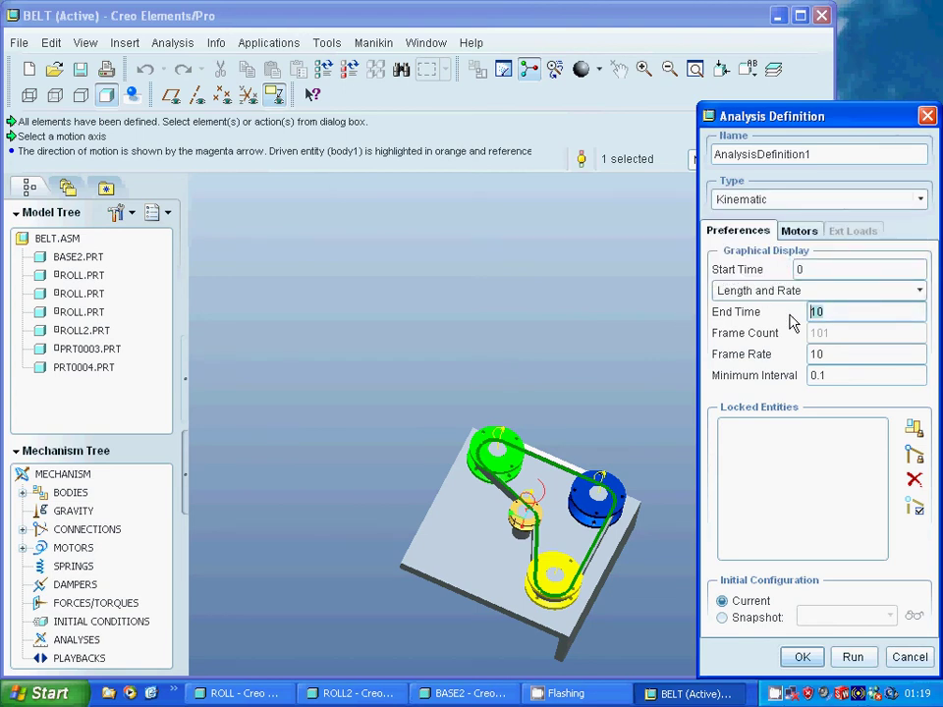
{"action": "type", "text": "50"}
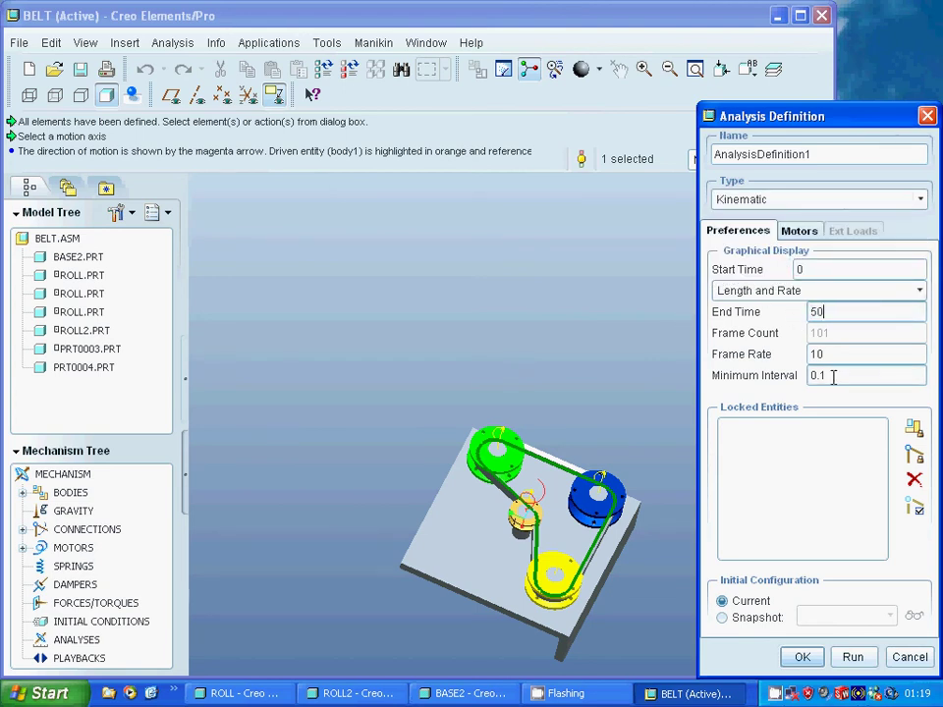
- Set the analysis frame rate to 2, run the kinematic analysis, and accept its definition
{"action": "left_click", "coordinate": [823, 353]}
{"action": "double_click", "coordinate": [823, 353]}
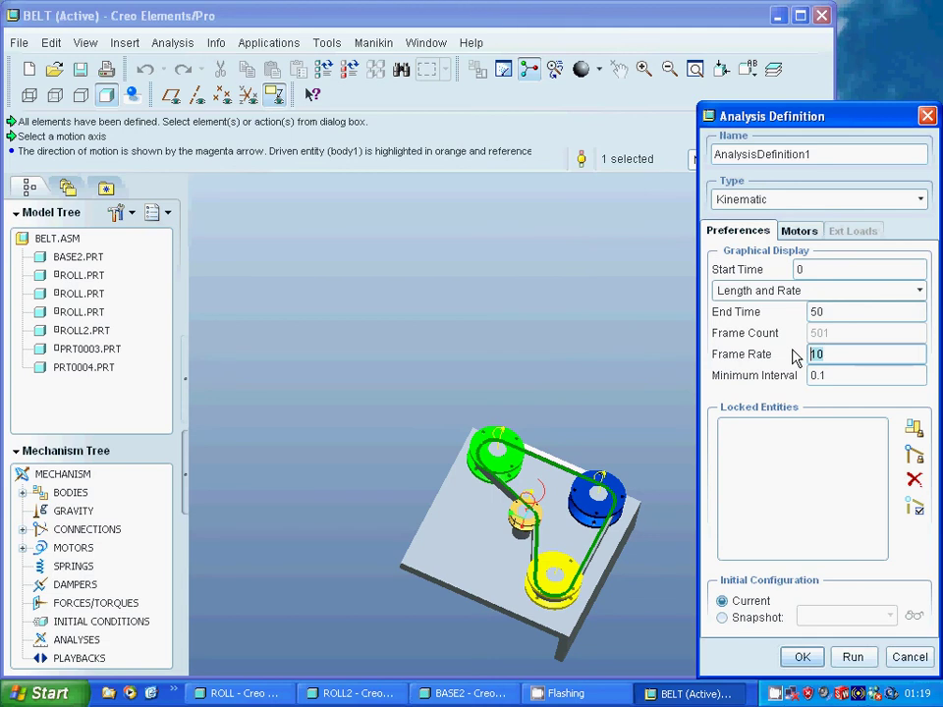
{"action": "left_click", "coordinate": [851, 657]}
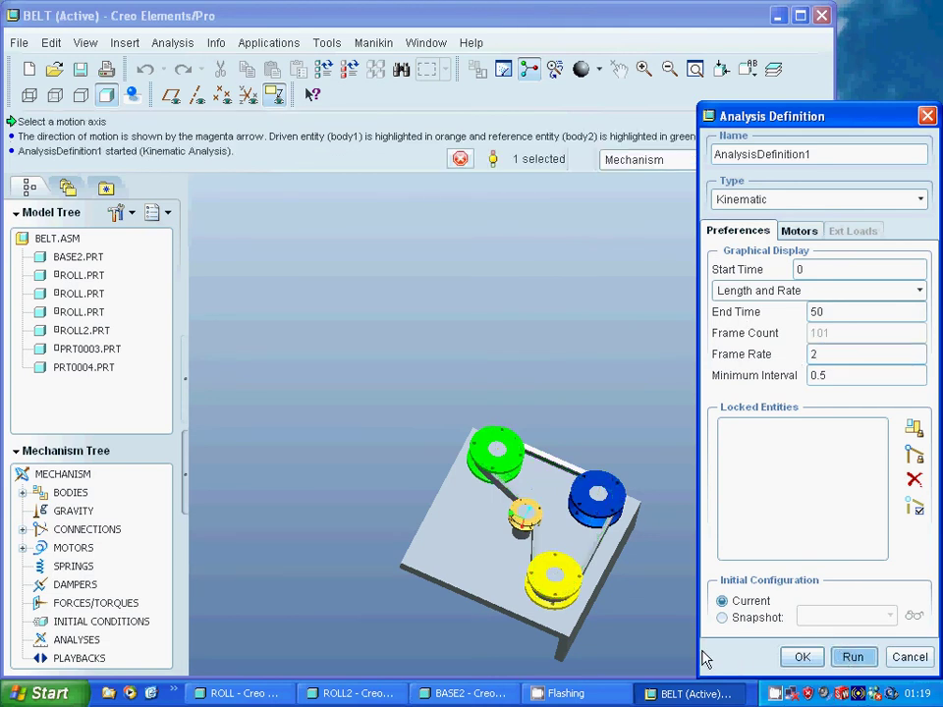
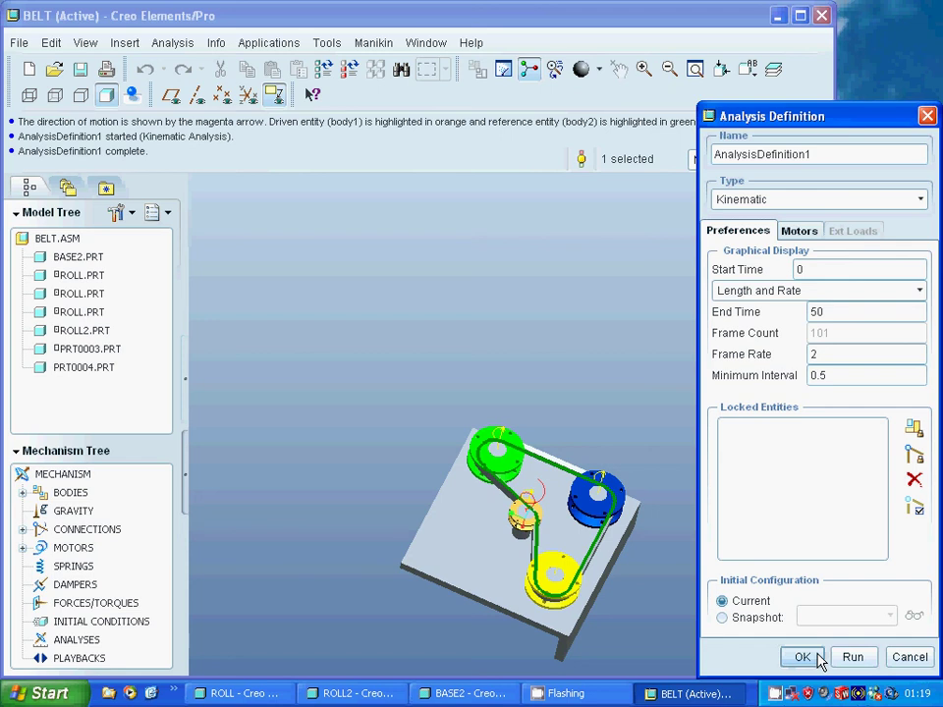
{"action": "left_click", "coordinate": [819, 658]}
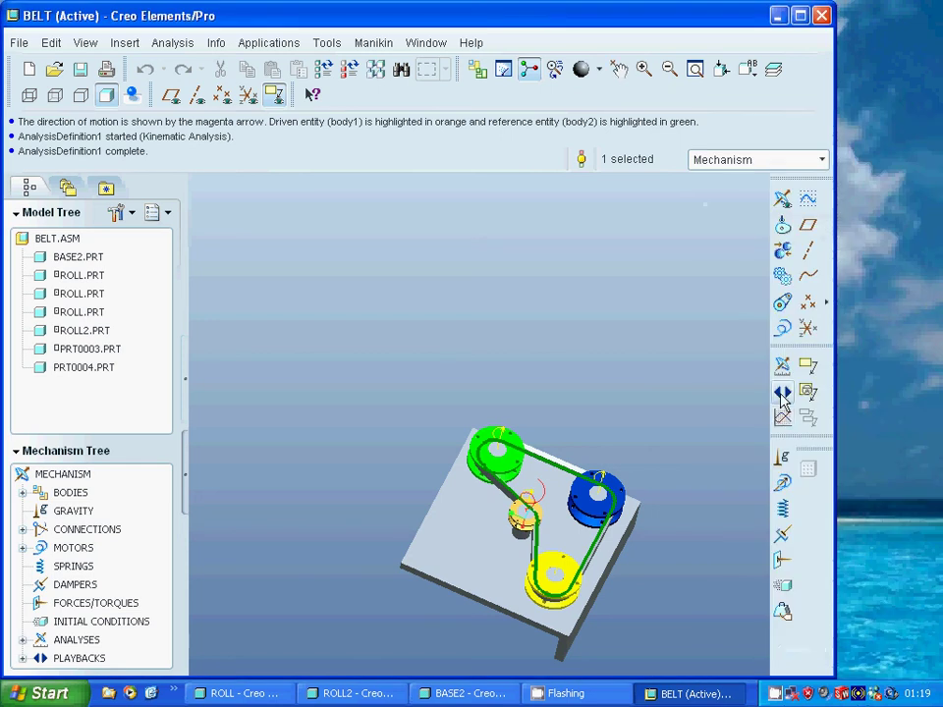
- Play back the AnalysisDefinition1 results as an animation at maximum speed and close the animation controls
{"action": "left_click", "coordinate": [782, 393]}
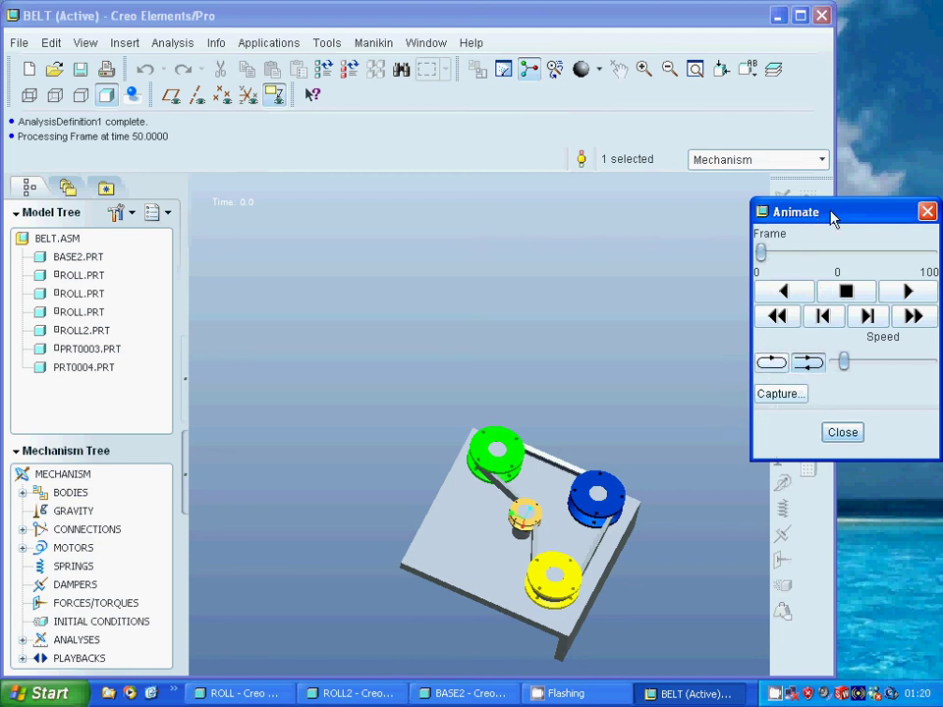
{"action": "left_click_drag", "start_coordinate": [833, 217], "coordinate": [769, 224]}
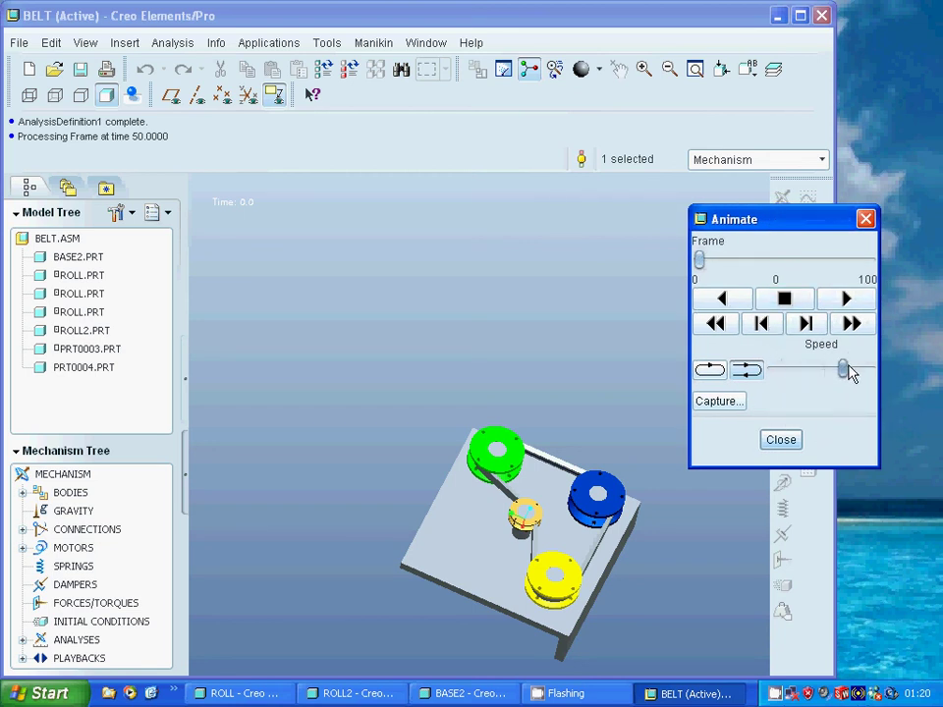
{"action": "left_click_drag", "start_coordinate": [843, 369], "coordinate": [870, 372]}
{"action": "left_click", "coordinate": [845, 298]}
{"action": "left_click", "coordinate": [781, 440]}
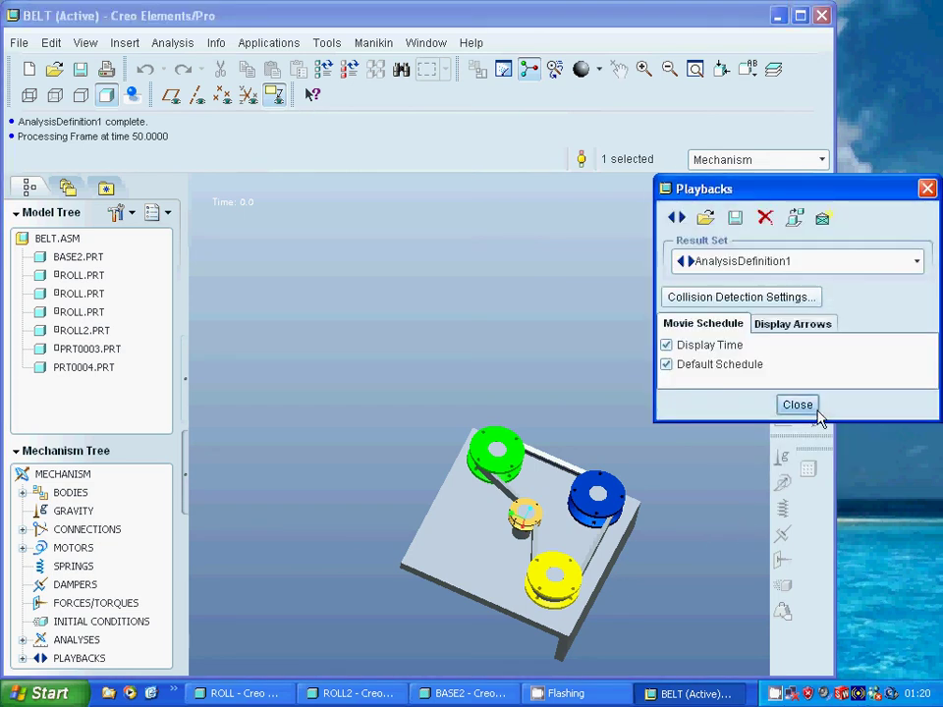